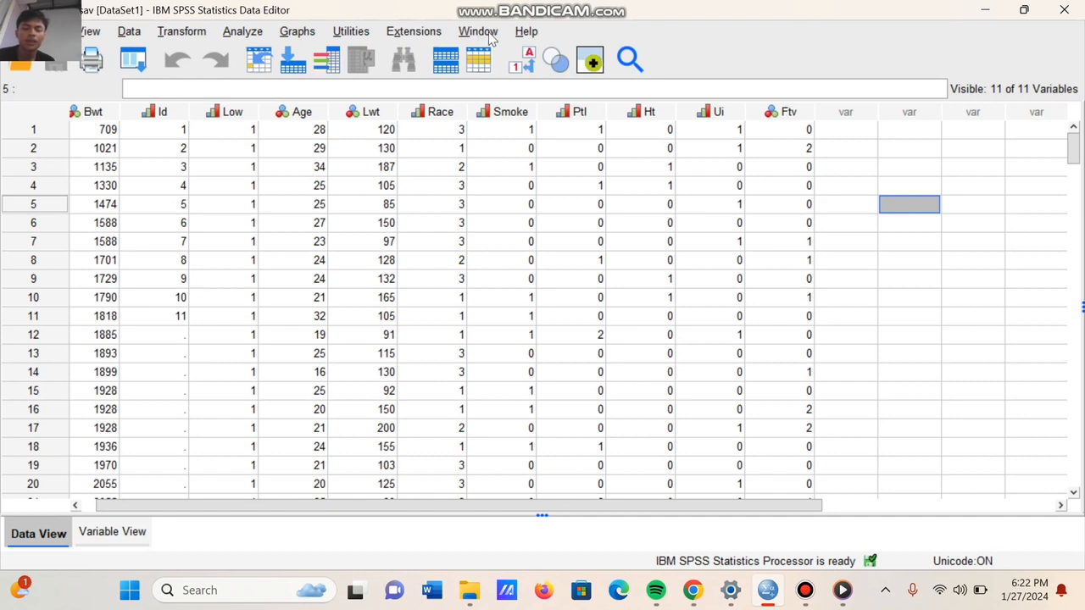
Step: Set up a binary logistic regression with kondisi bayi dalam klasifikasi BBLR [Low] as dependent and umur ibu [Age] as covariate
left_click(242, 32)
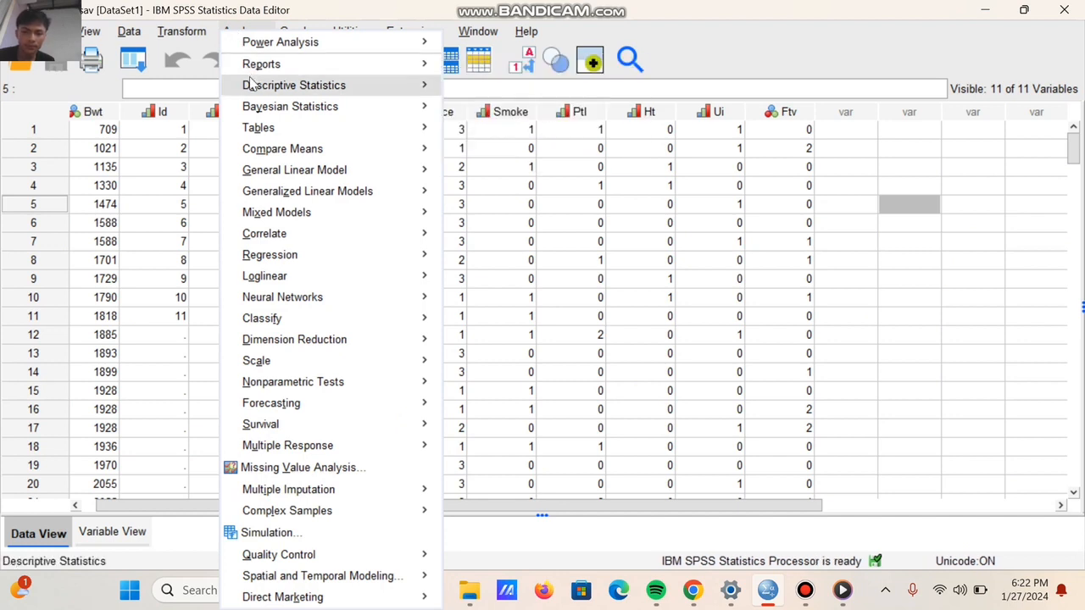
mouse_move(250, 81)
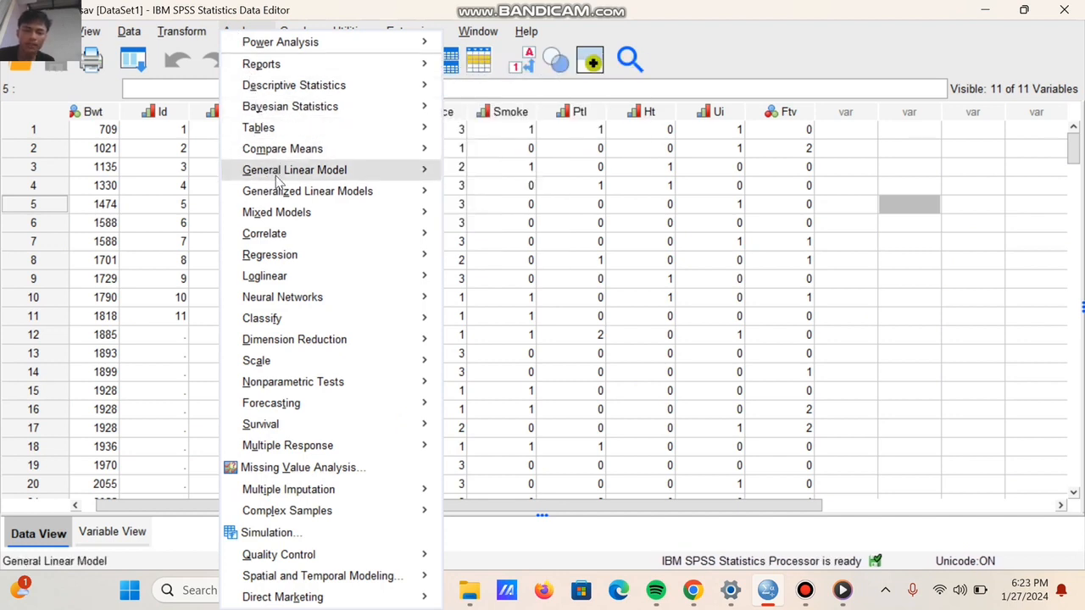
mouse_move(284, 262)
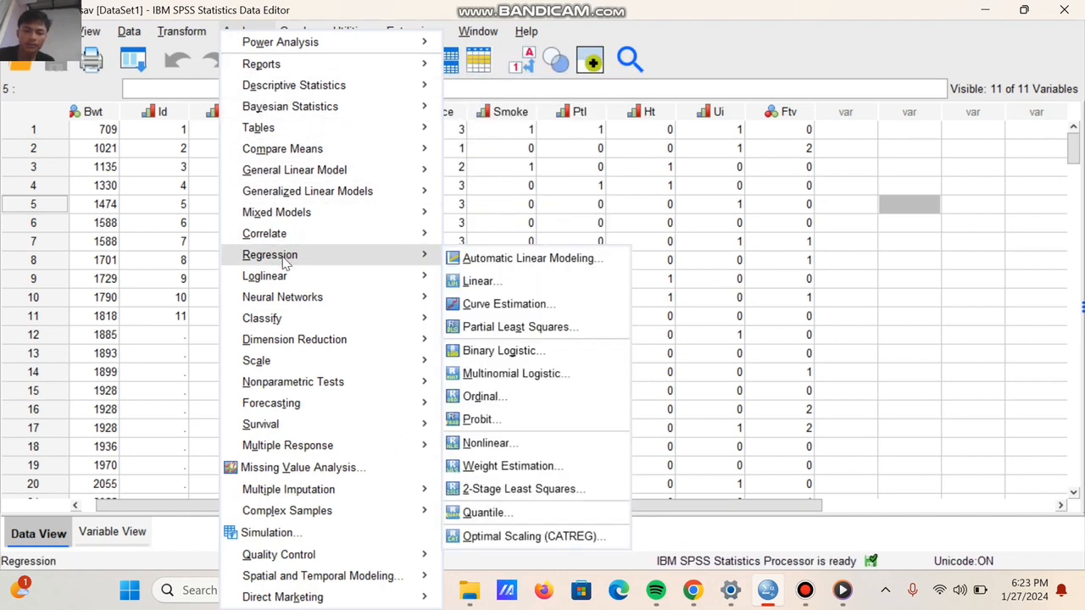
mouse_move(428, 275)
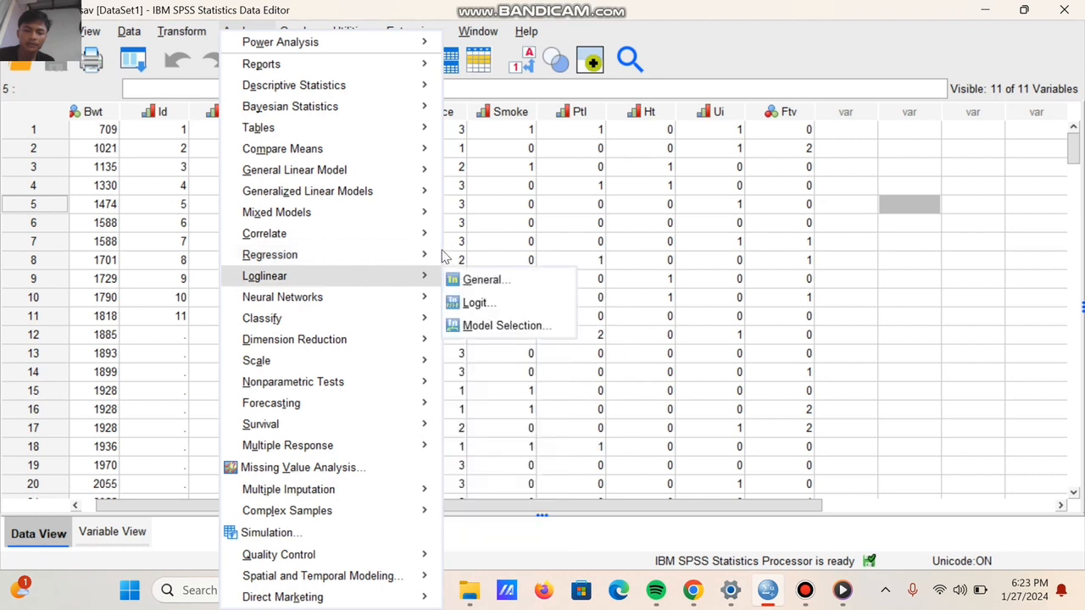
mouse_move(423, 254)
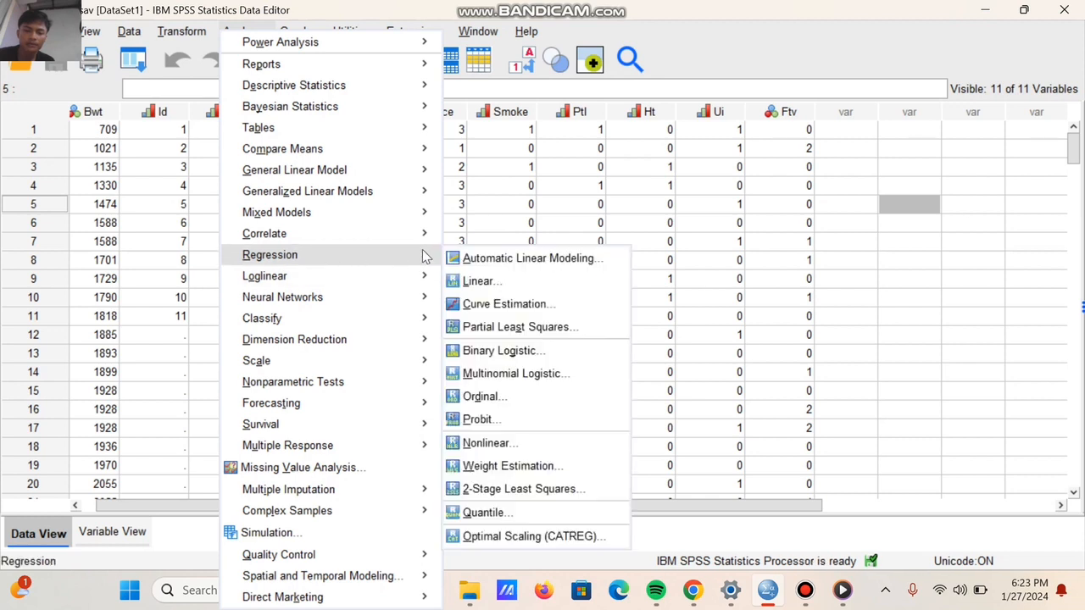
left_click(475, 354)
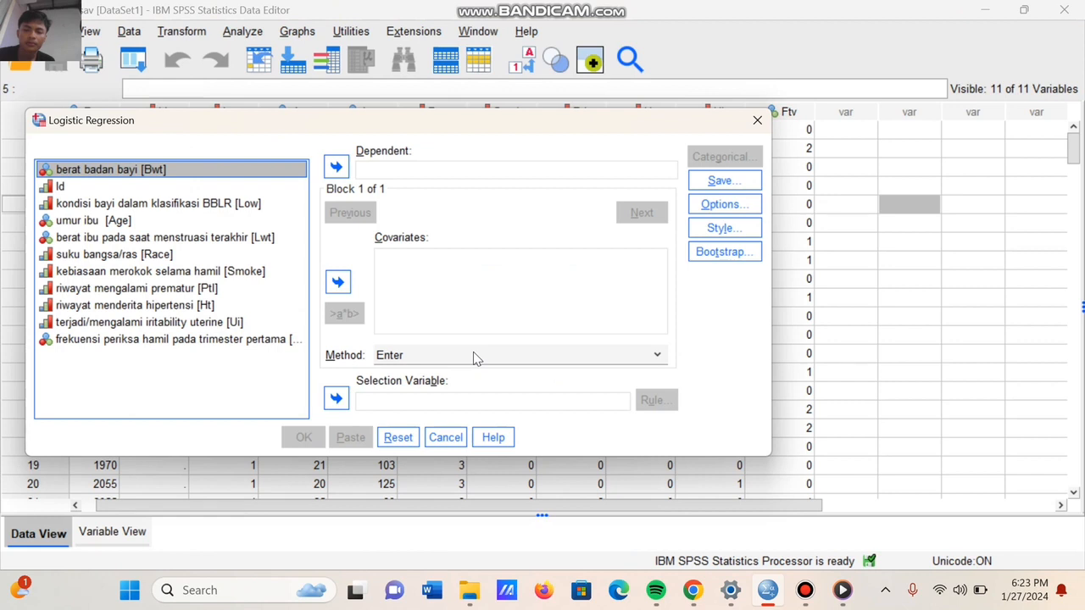
left_click(262, 205)
left_click(336, 167)
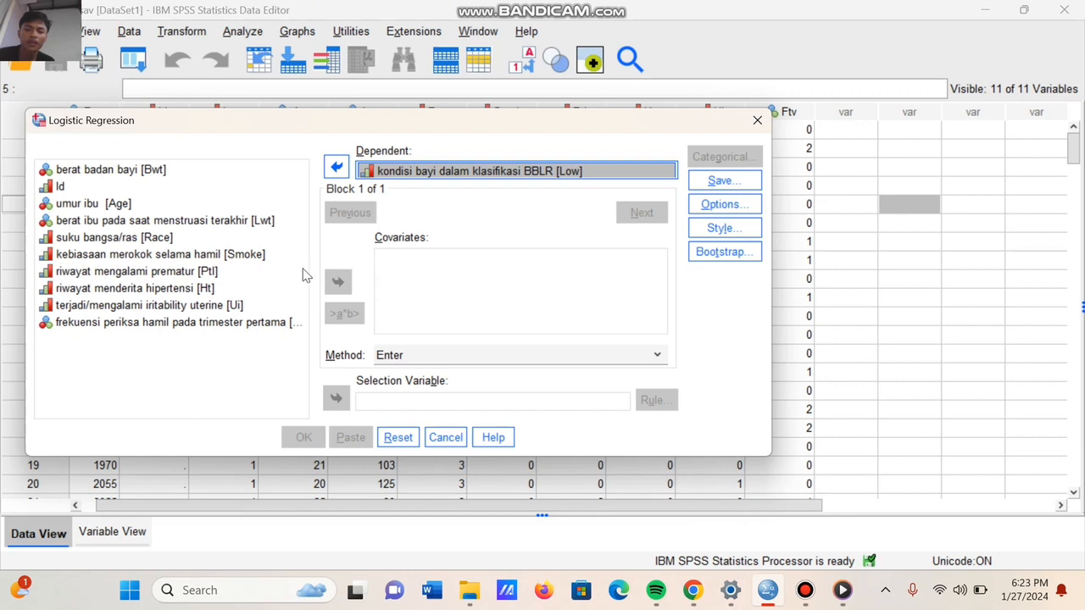
left_click(144, 206)
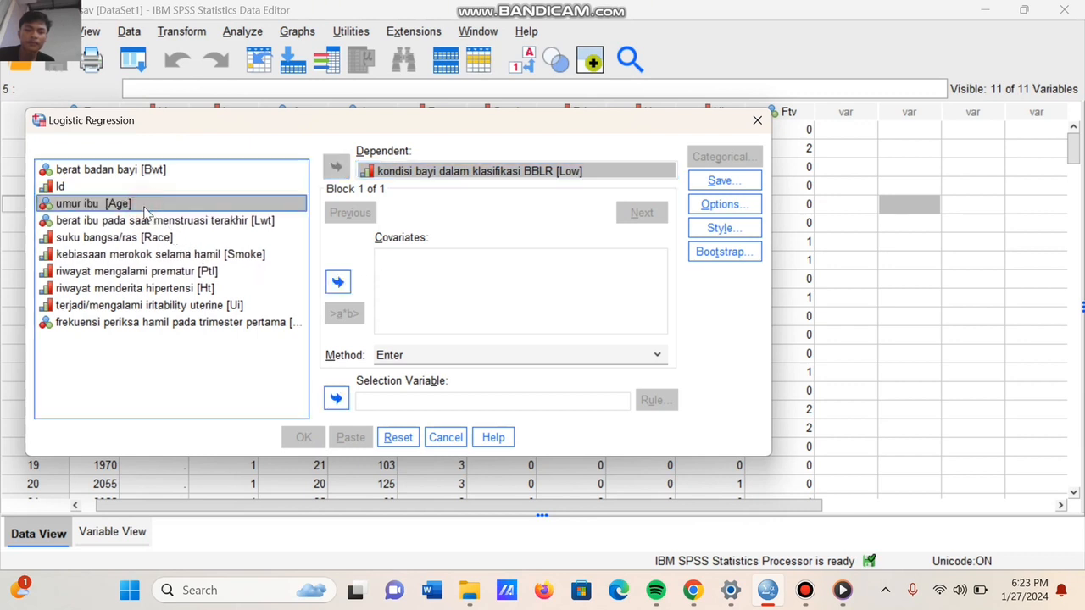
left_click(338, 283)
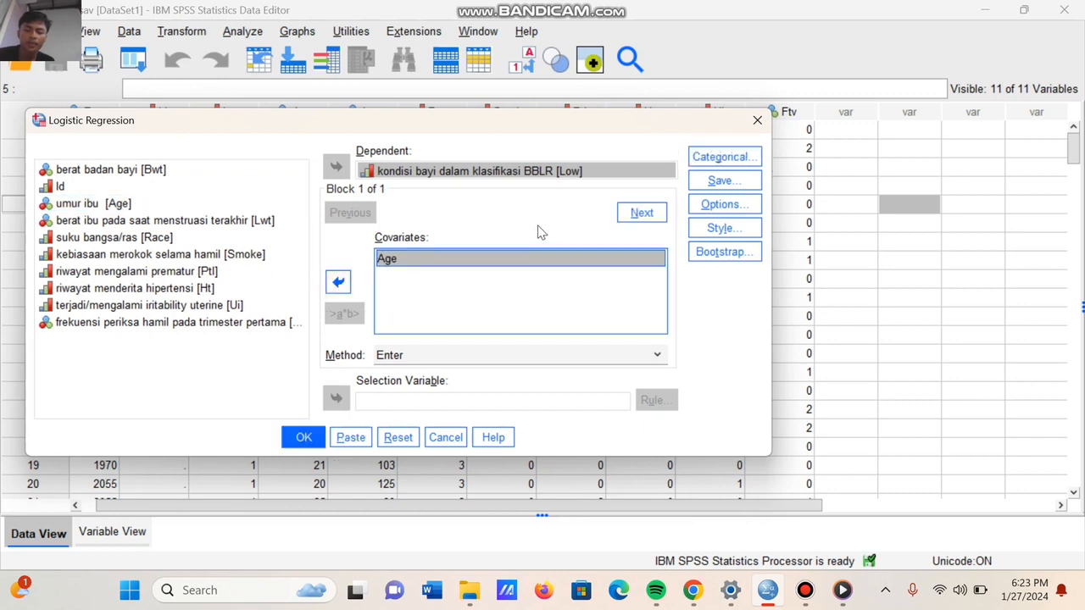
Step: Include the 95% CI for exp(B) in the logistic regression options and run the analysis
left_click(703, 202)
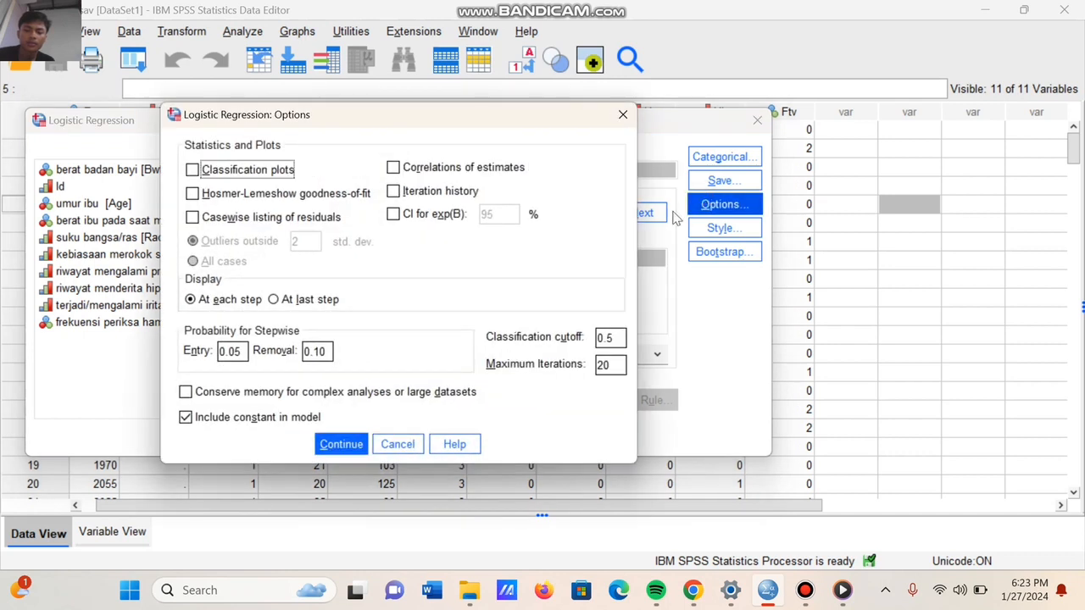
left_click(393, 214)
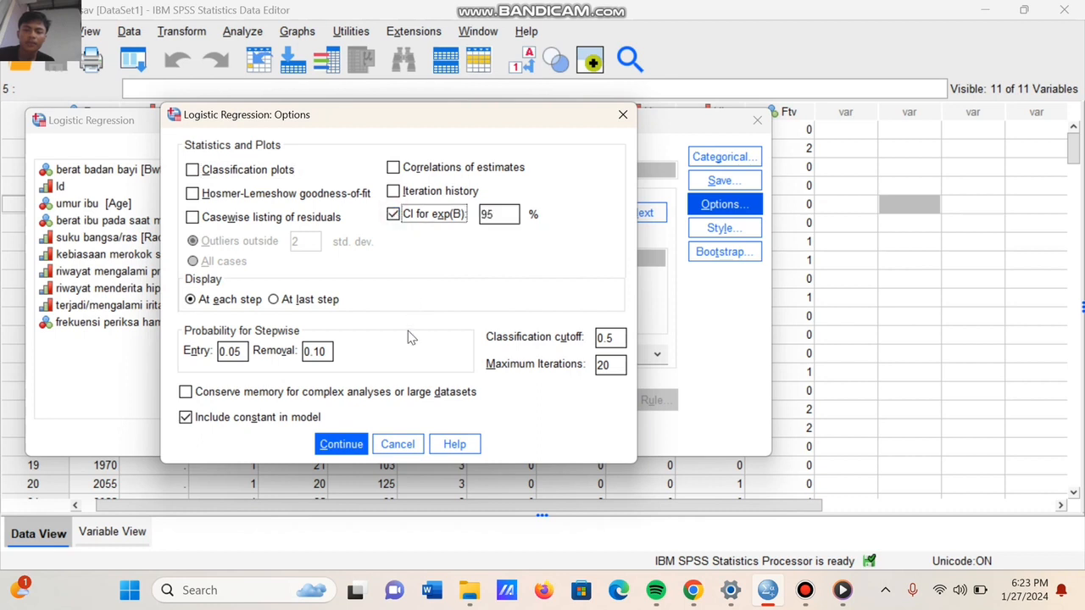
left_click(341, 447)
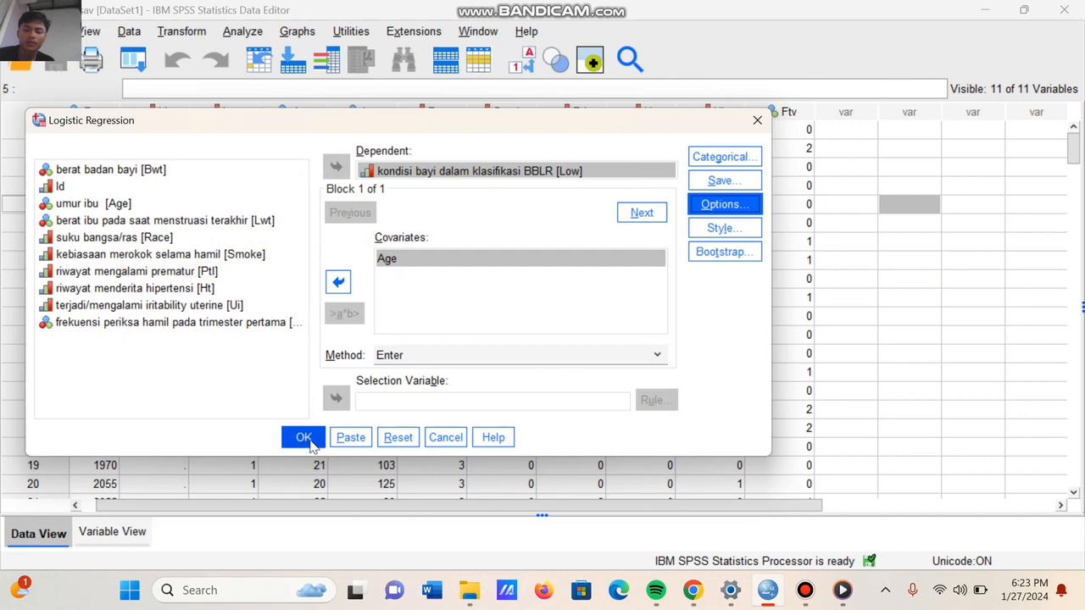
left_click(311, 447)
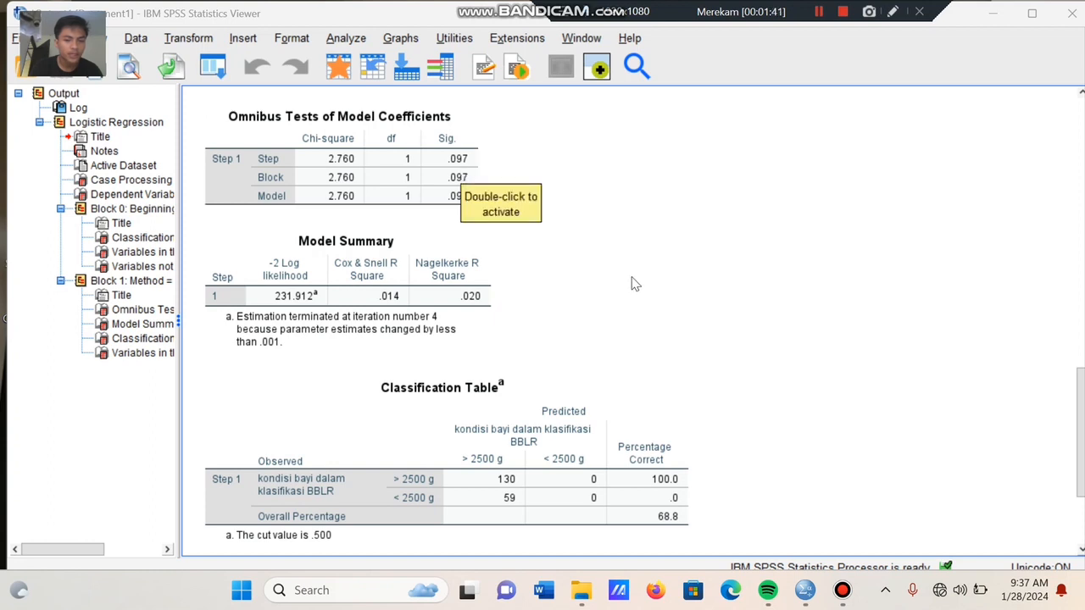
left_click_drag(1081, 419, 1078, 499)
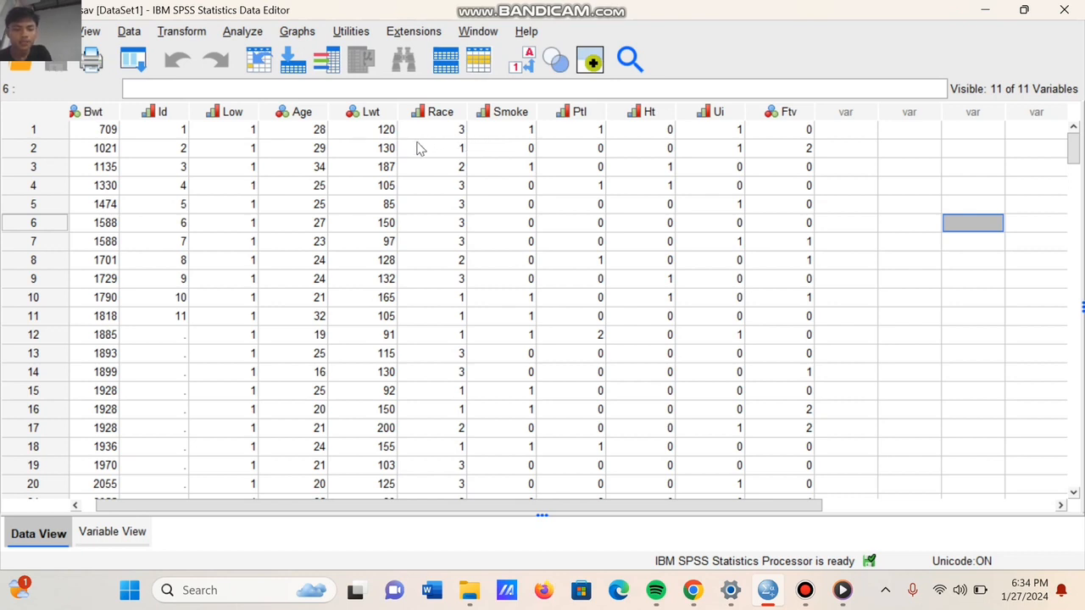
Step: Set up another binary logistic regression with Low as the dependent variable and suku bangsa/ras [Race] as the covariate
left_click(250, 34)
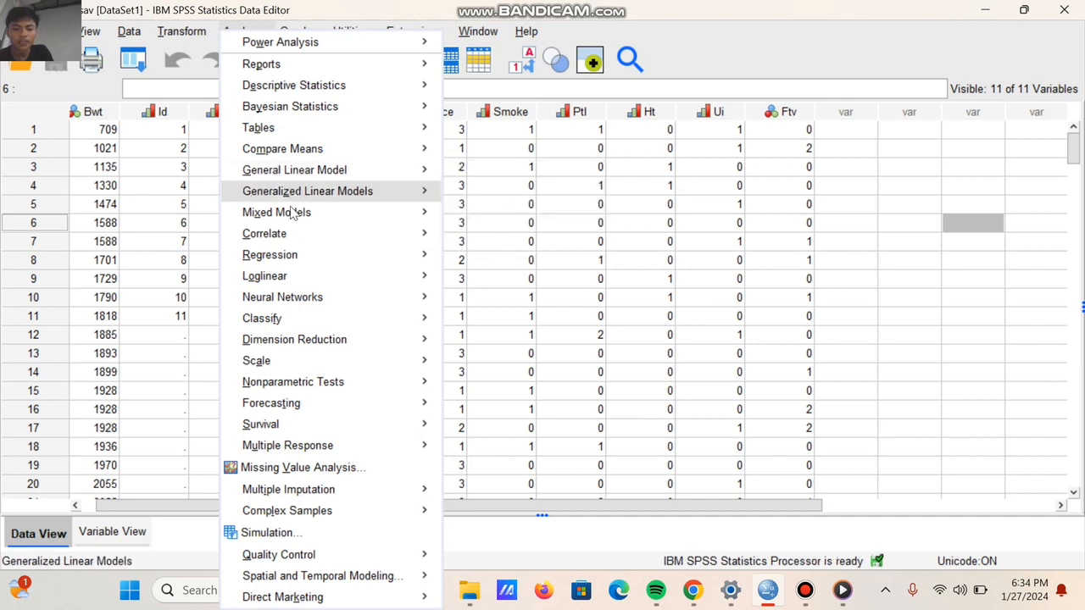
mouse_move(298, 258)
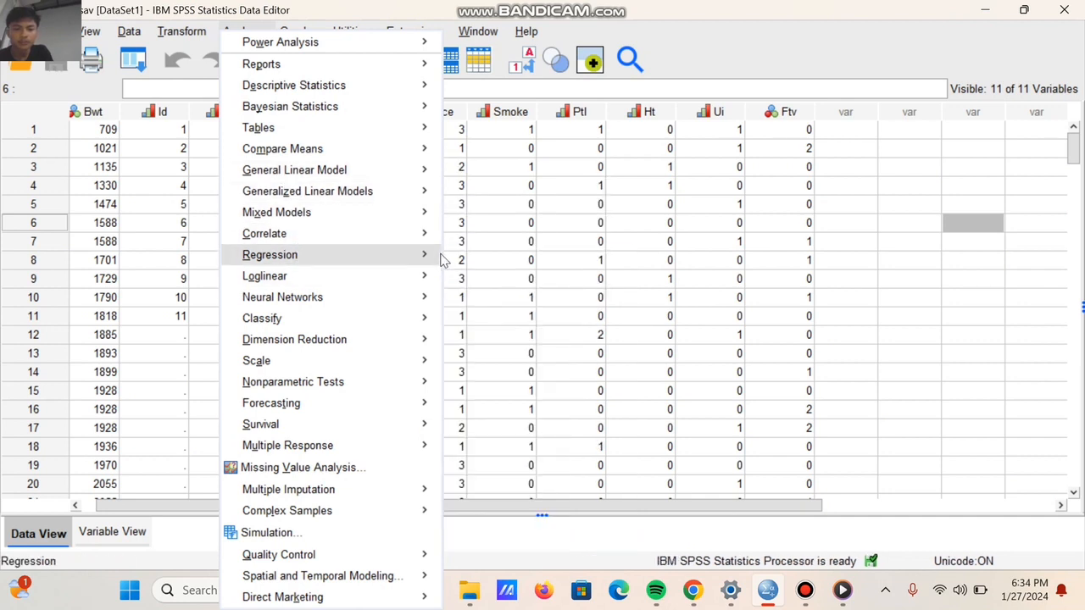
mouse_move(428, 254)
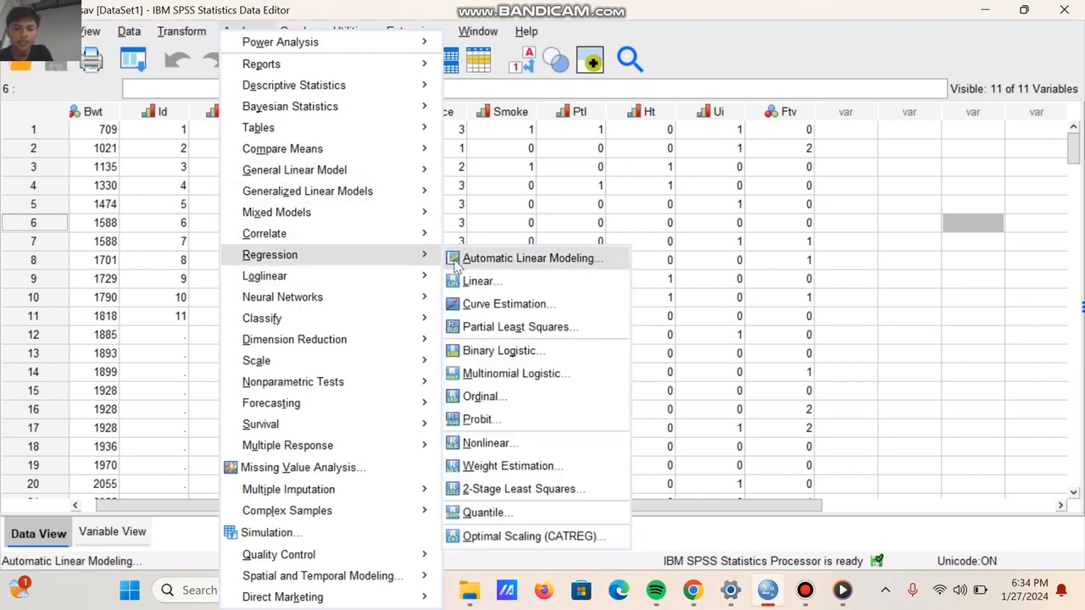
left_click(486, 351)
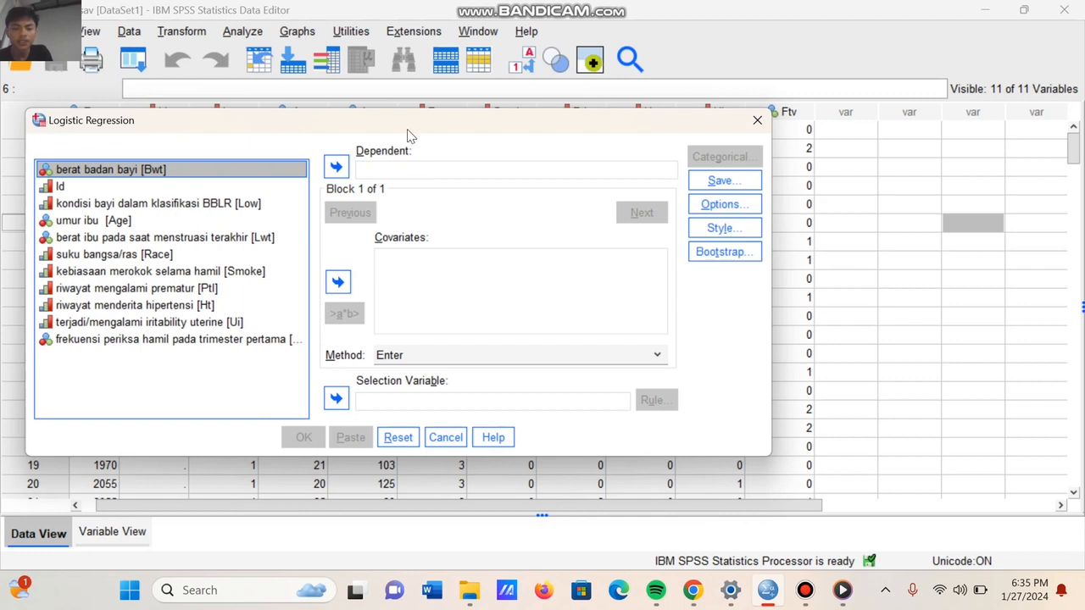
left_click(249, 206)
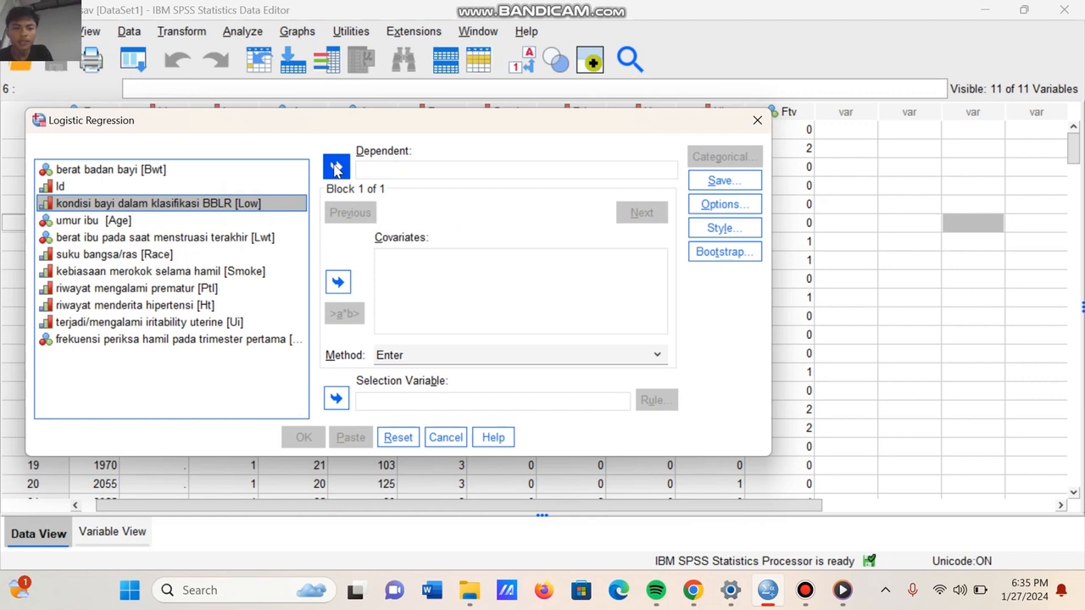
left_click(336, 167)
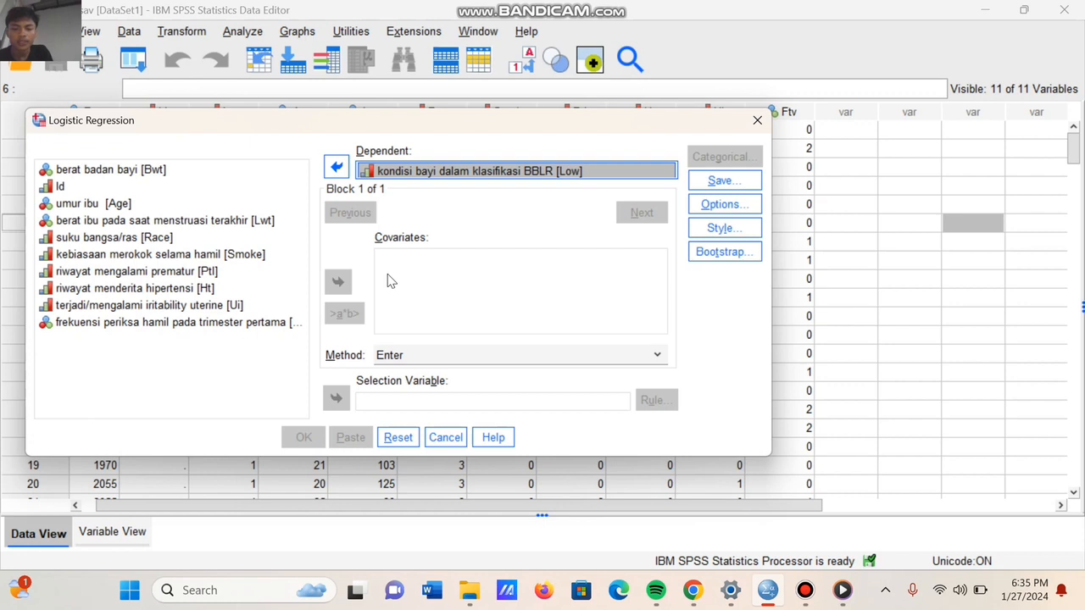
left_click(191, 238)
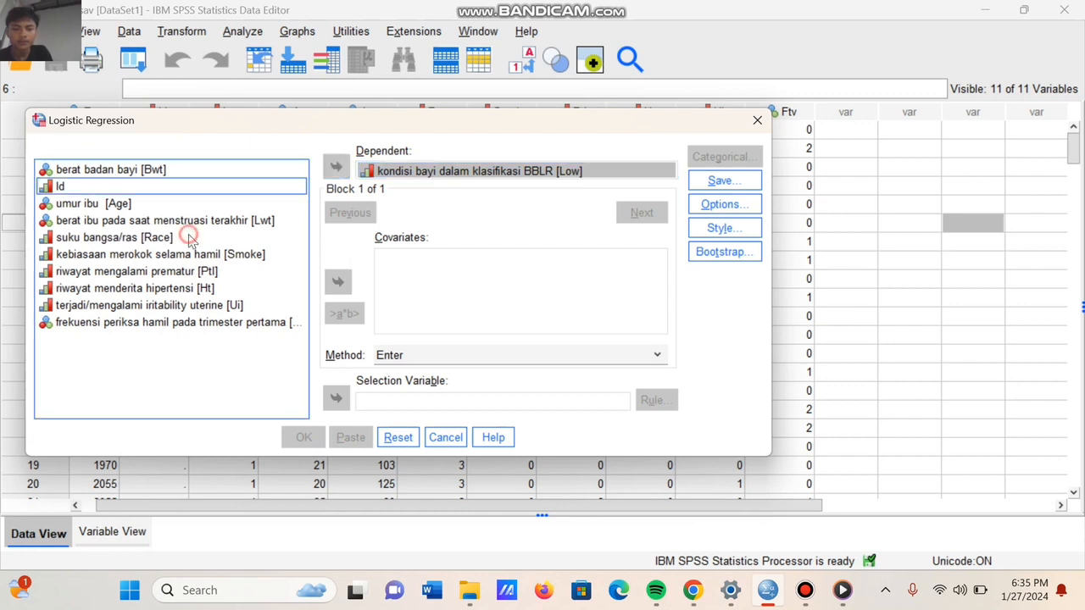
left_click(338, 284)
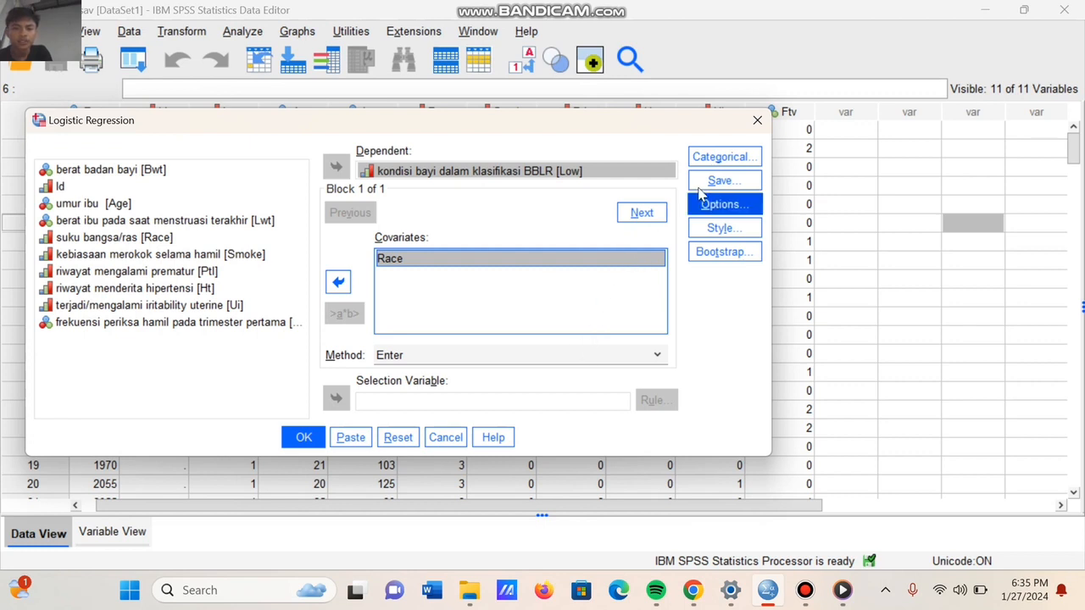
Step: Define Race as a categorical covariate with Indicator contrast and First as reference category, and run the regression
left_click(711, 161)
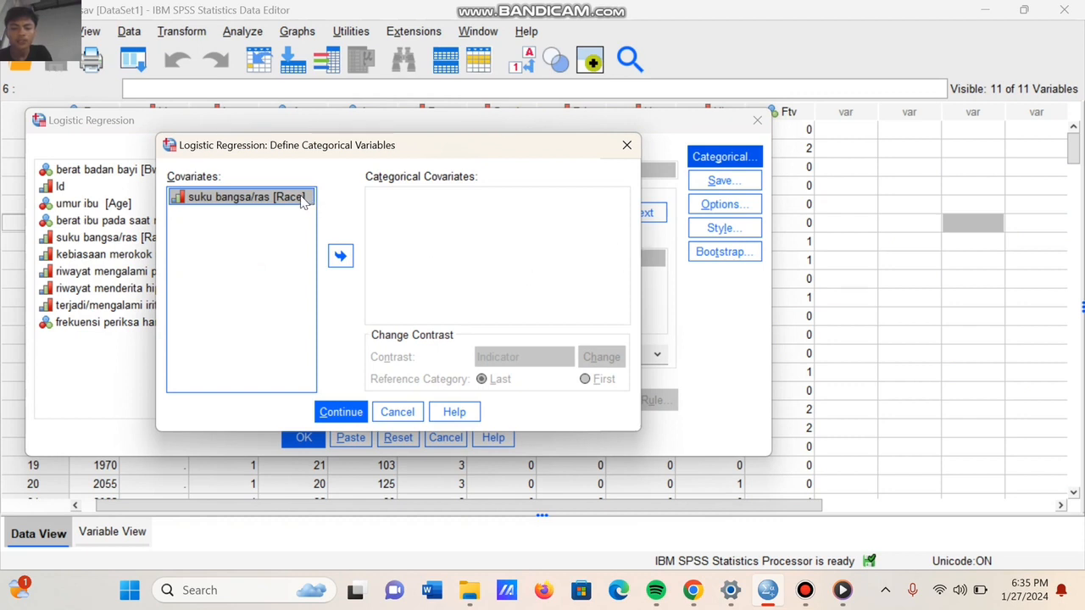
left_click(341, 257)
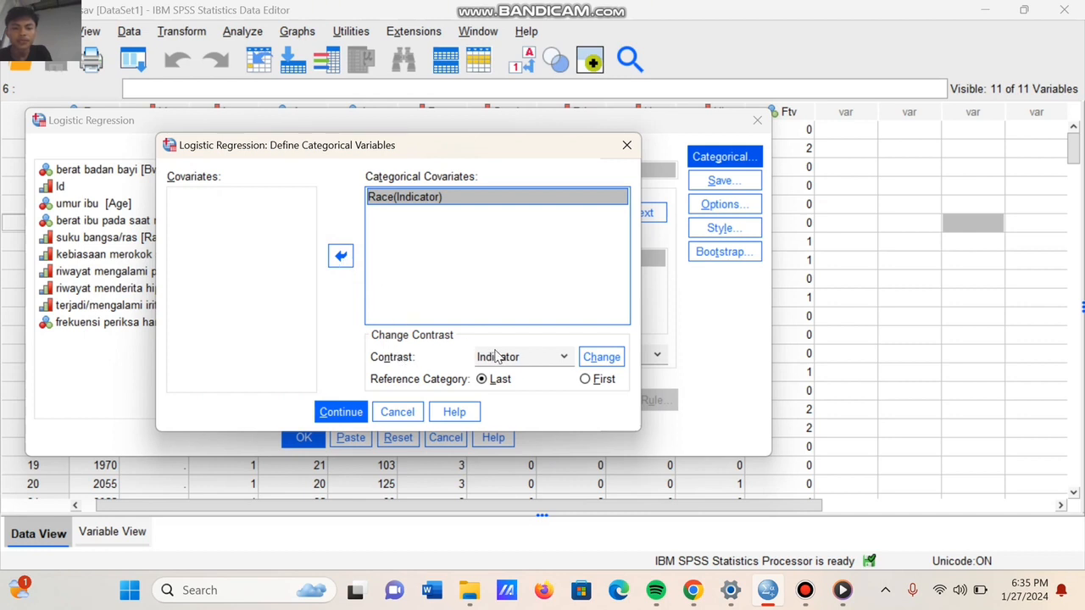
left_click(585, 379)
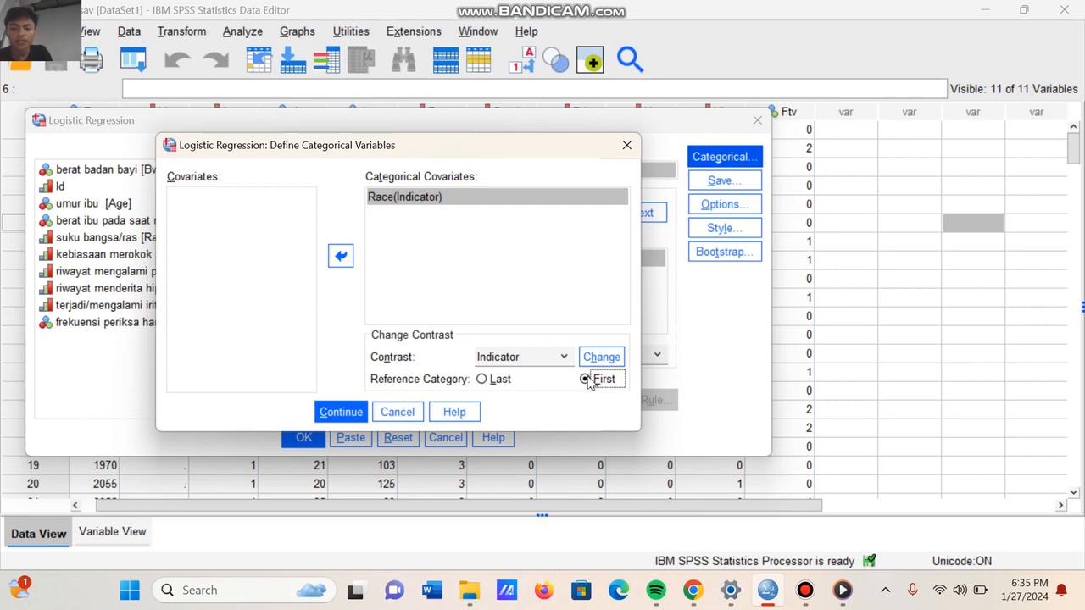
left_click(593, 361)
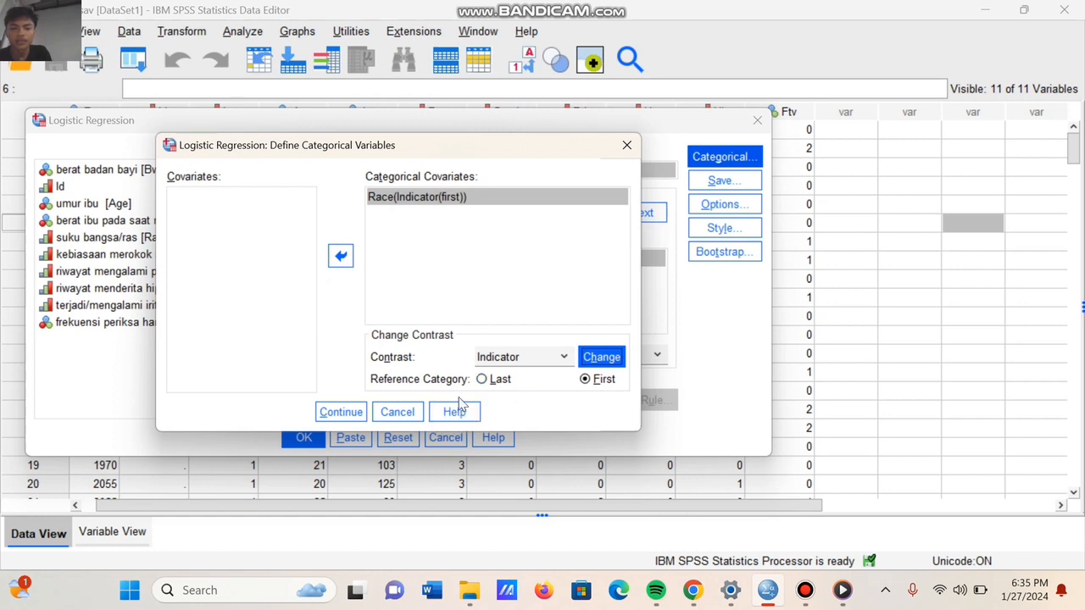
left_click(354, 415)
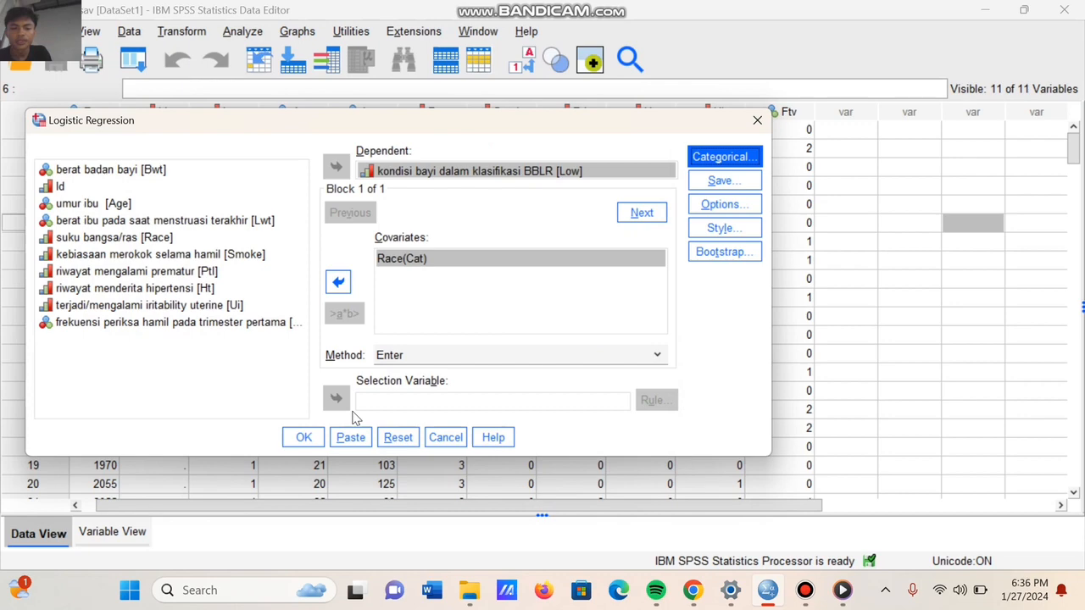
left_click(303, 437)
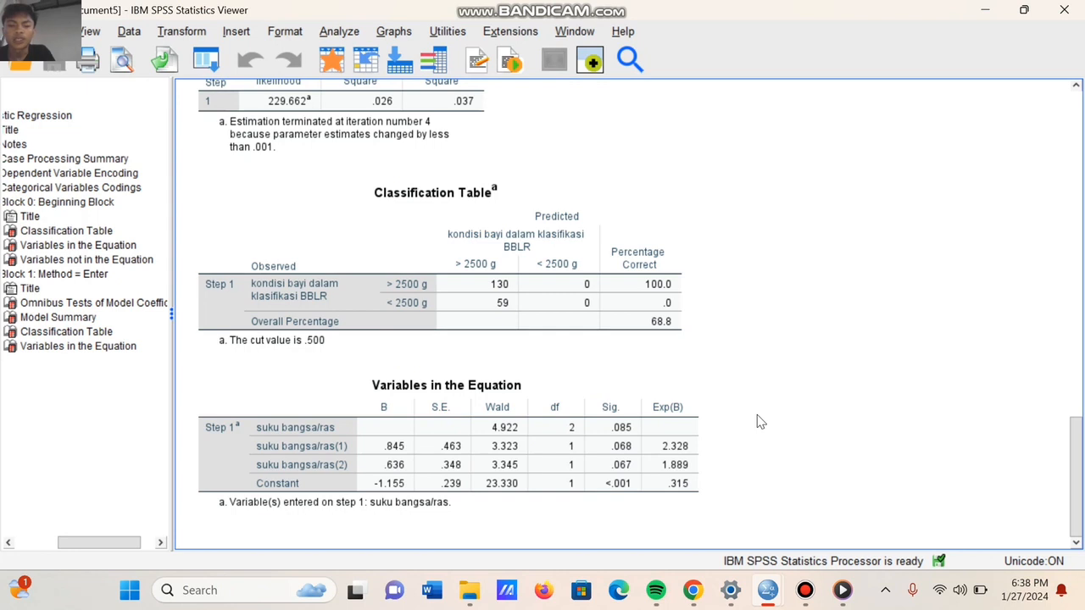
left_click(644, 459)
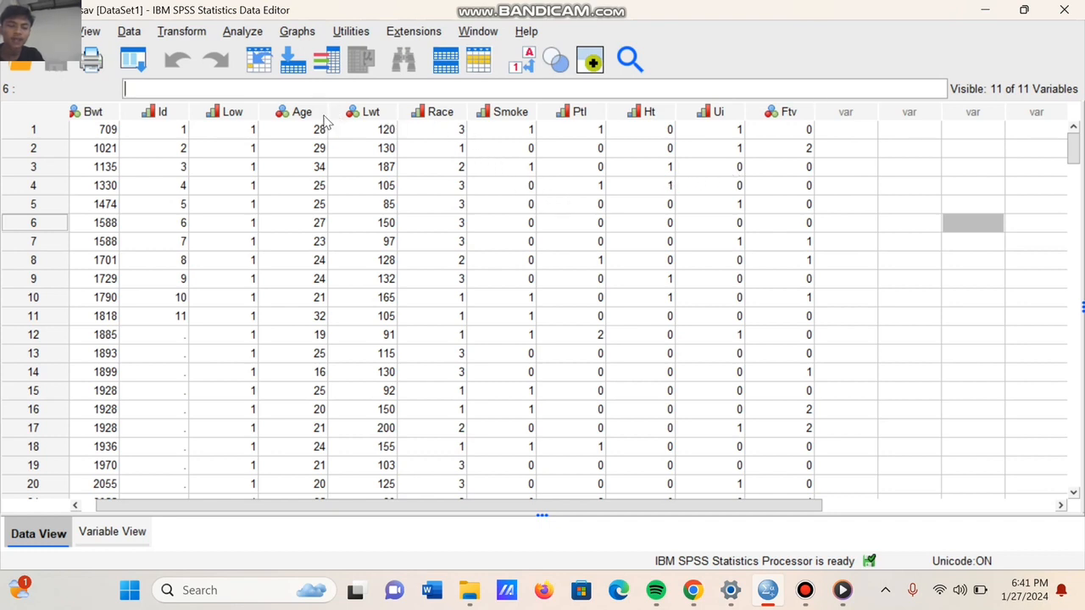
Step: Replace Race with riwayat menderita hipertensi [Ht] as covariate in the binary logistic regression of Low, and run it
left_click(243, 34)
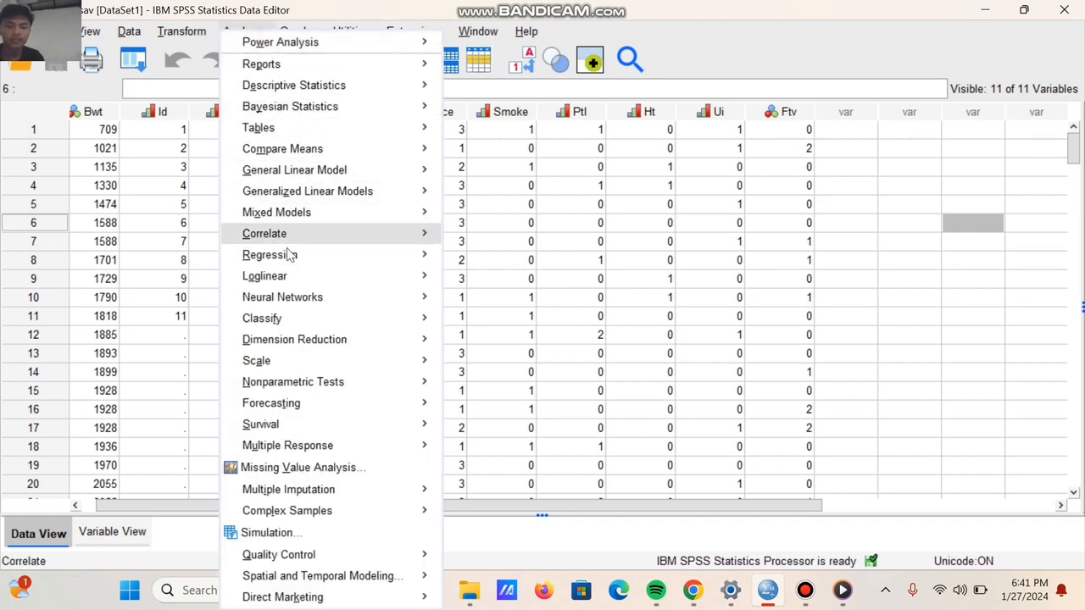
mouse_move(279, 256)
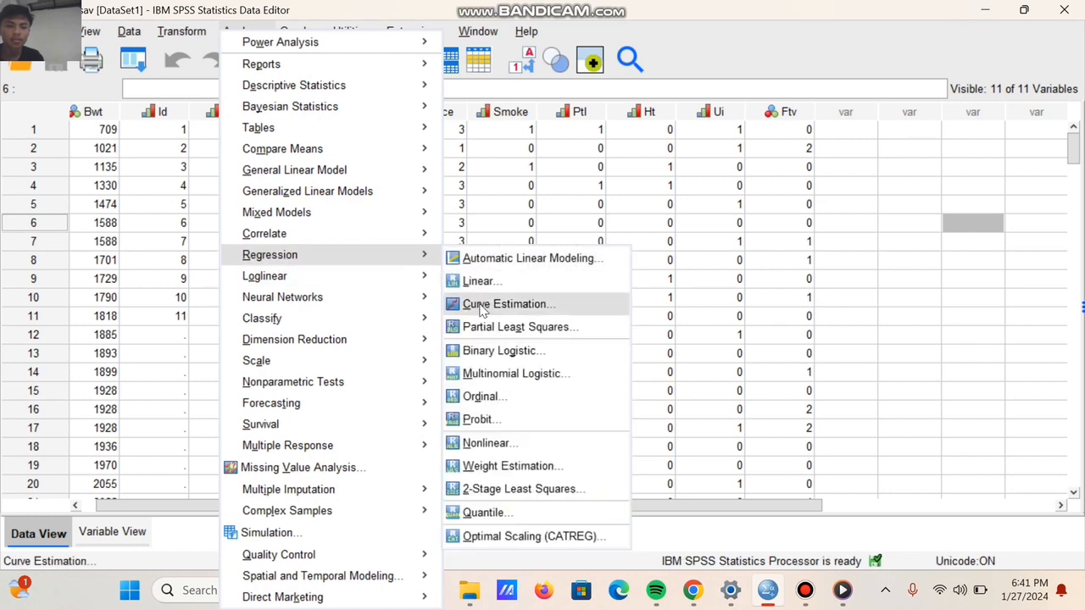
left_click(489, 357)
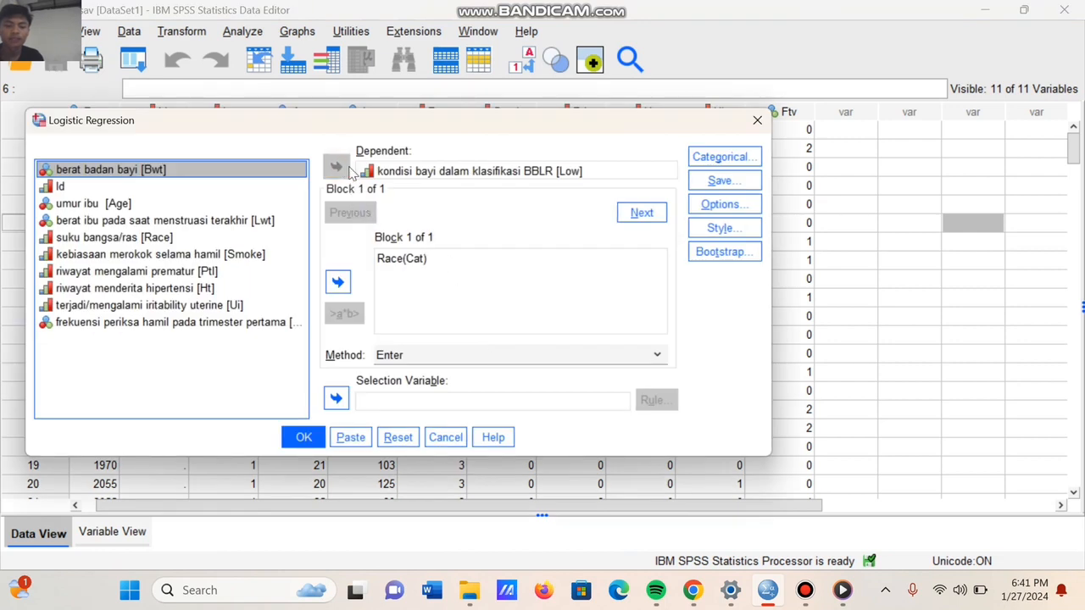
left_click(445, 173)
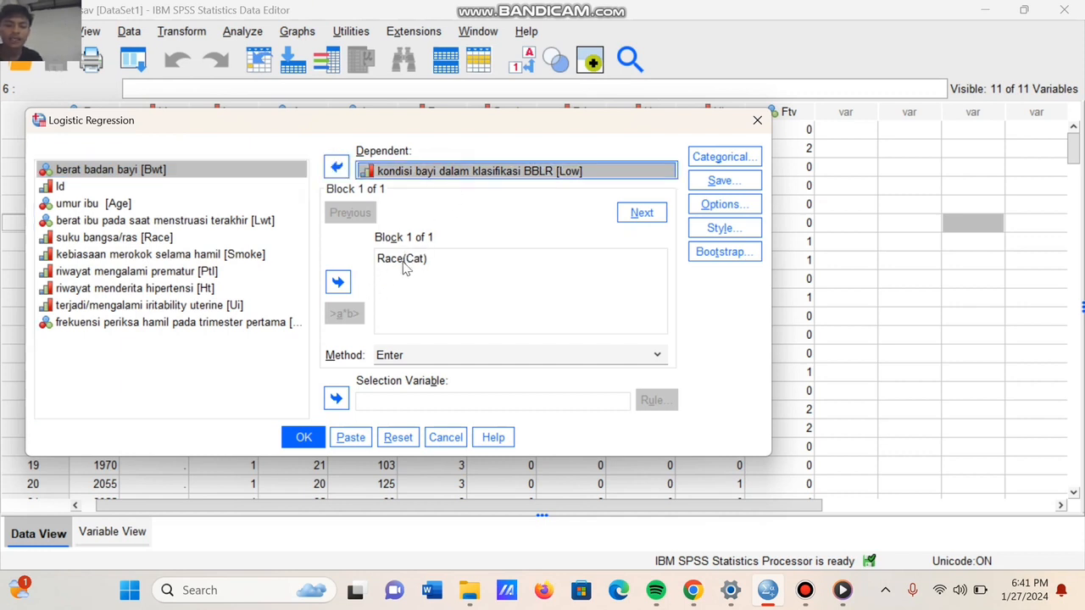
left_click(405, 259)
left_click(337, 281)
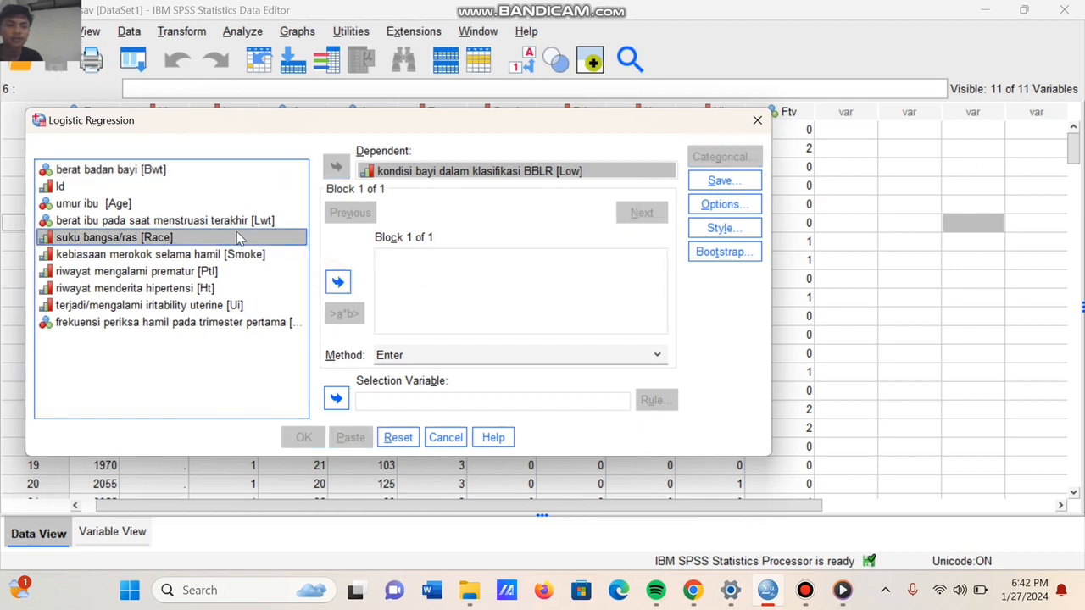
left_click(214, 289)
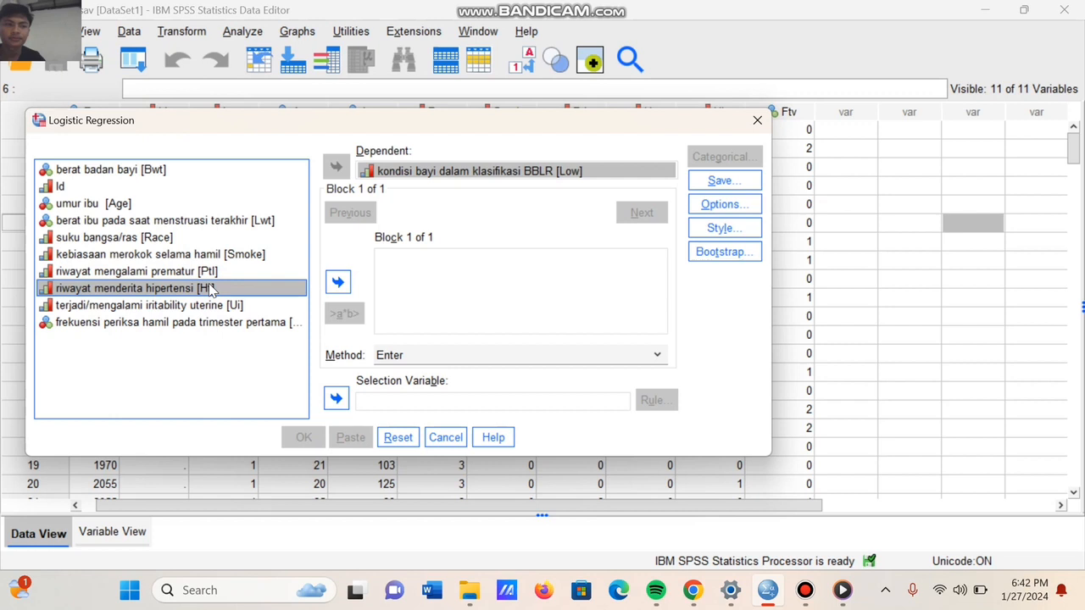
left_click(338, 283)
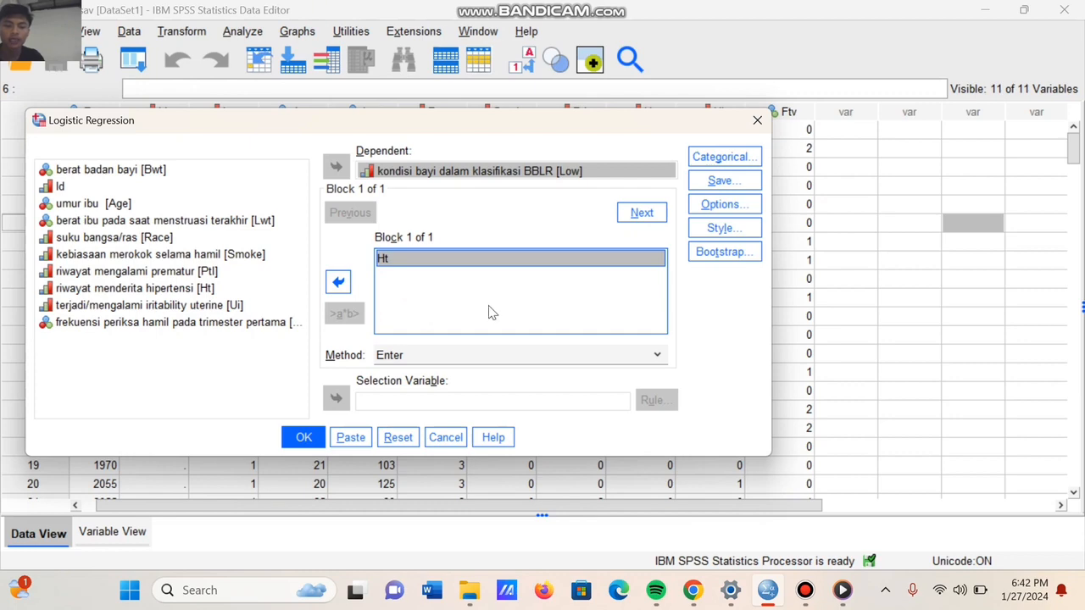
left_click(309, 438)
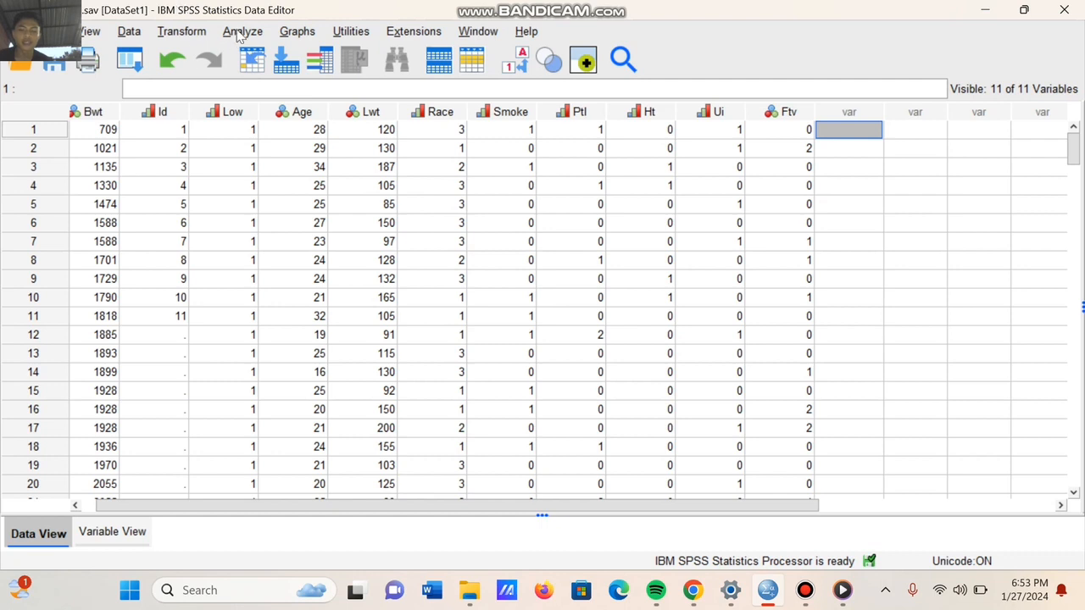
Step: Run a binary logistic regression with kondisi bayi dalam klasifikasi BBLR [Low] as dependent and terjadi/mengalami iritability uterine [Ui] as covariate
left_click(240, 32)
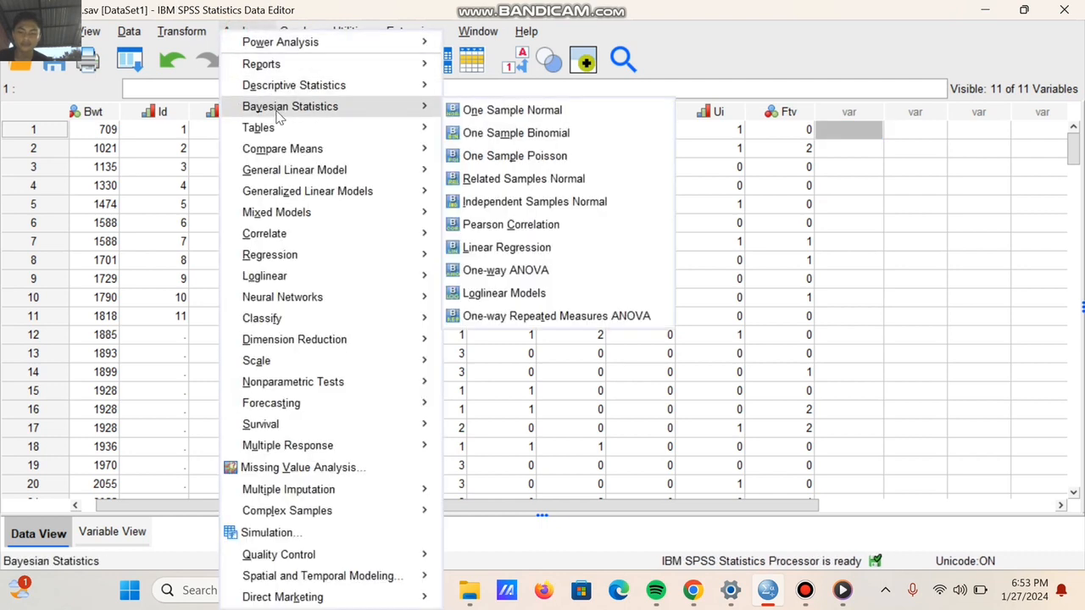
mouse_move(294, 255)
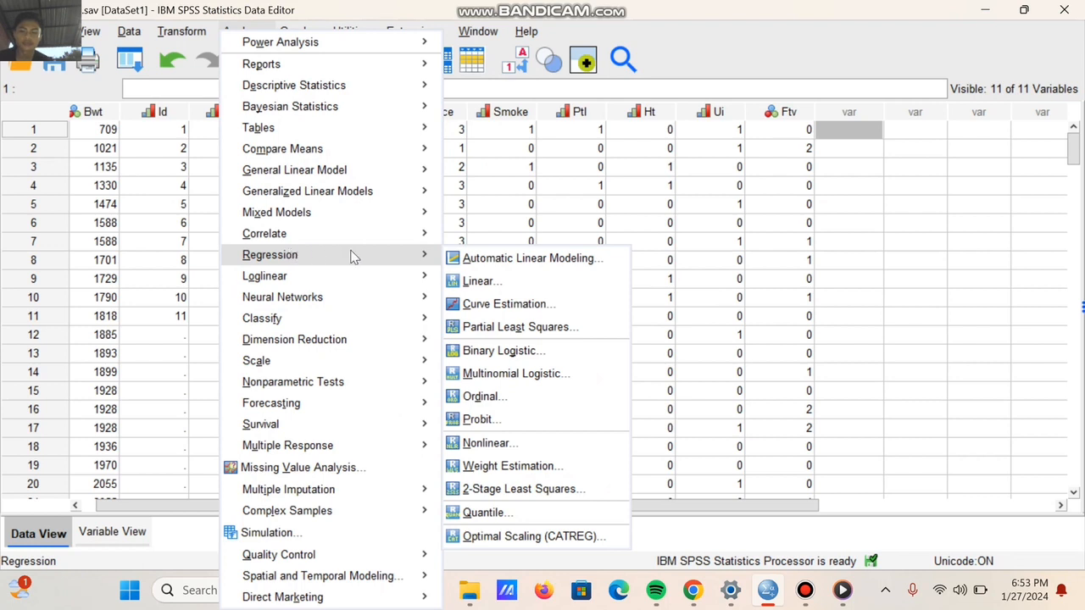
left_click(472, 360)
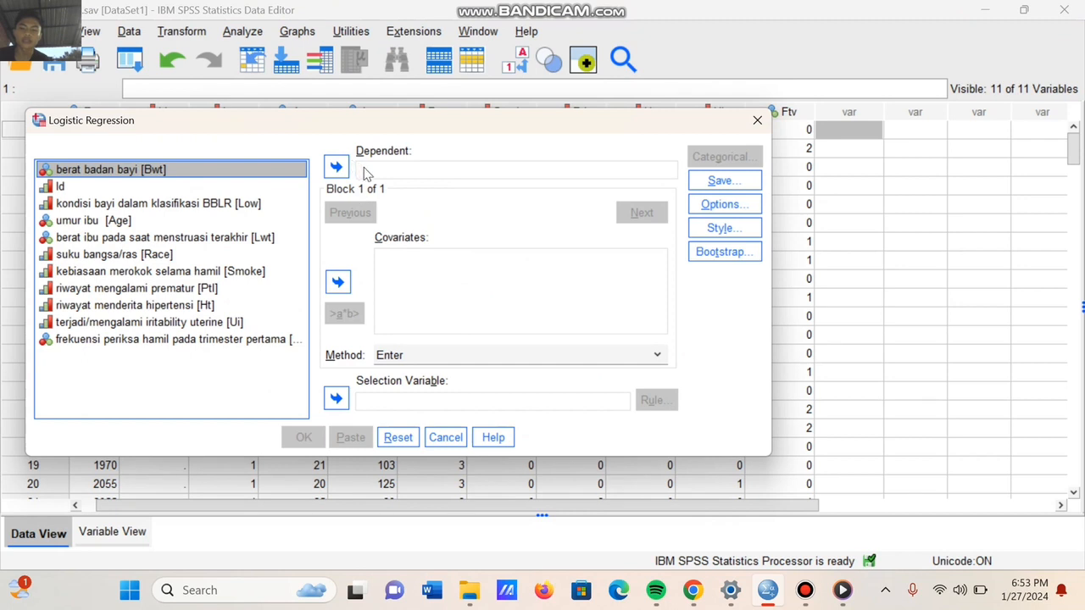
left_click(216, 203)
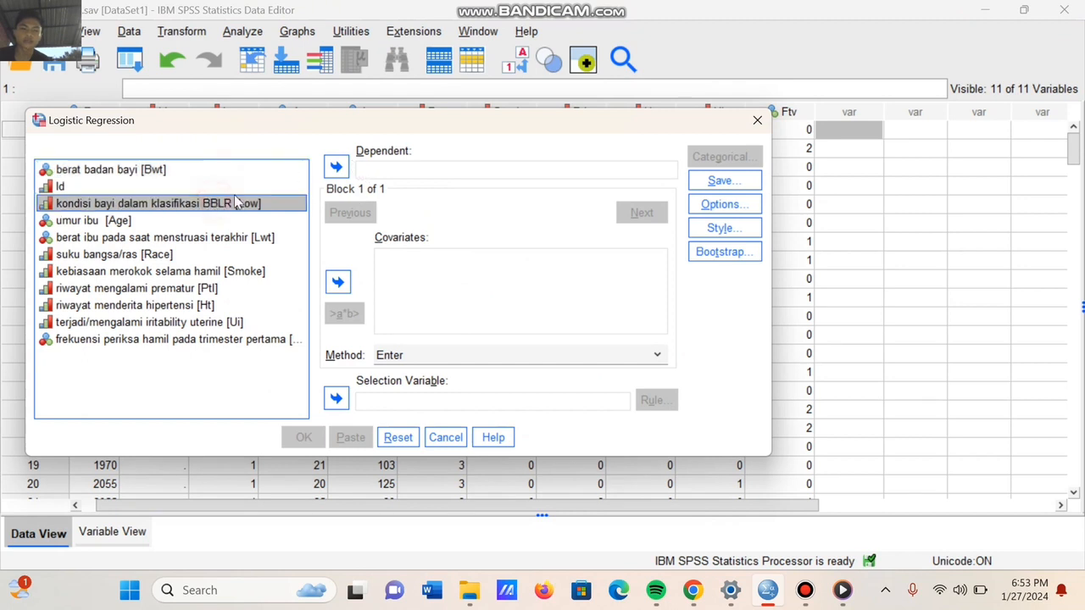
left_click(336, 164)
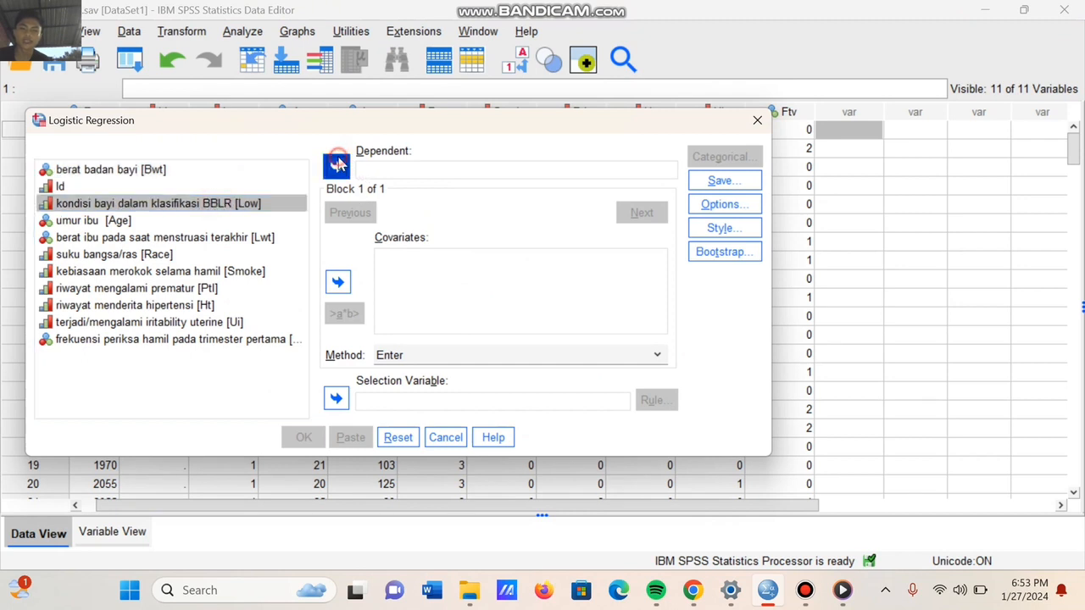
left_click(396, 277)
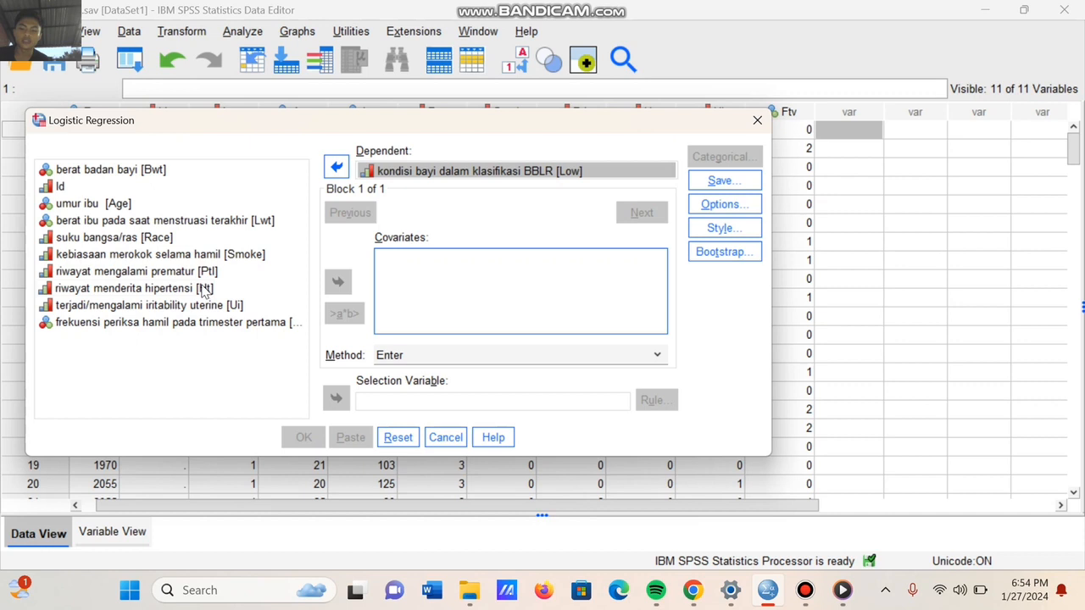
left_click(231, 307)
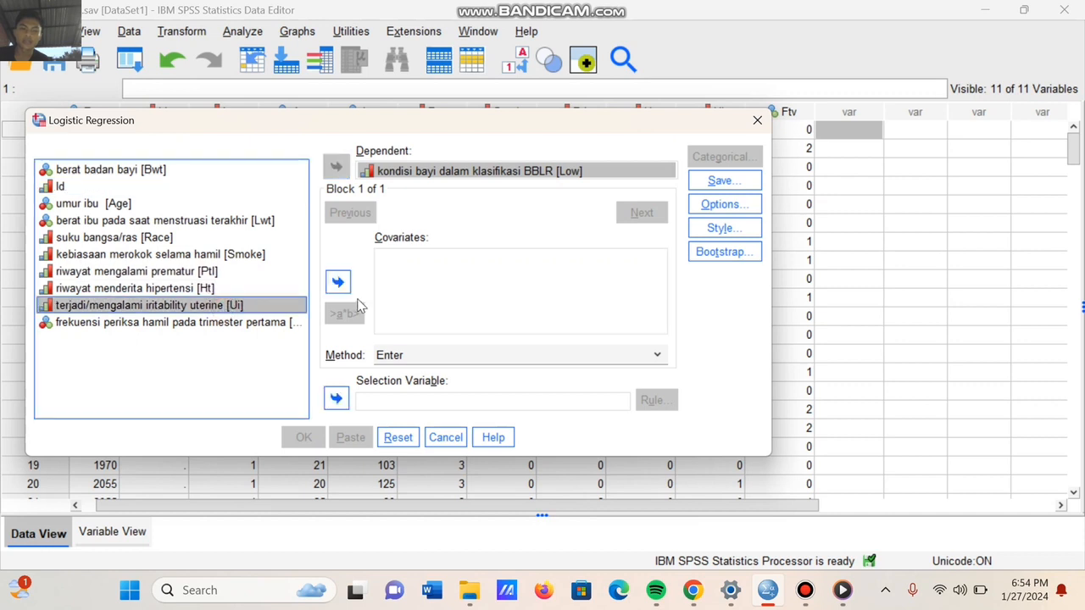
left_click(346, 287)
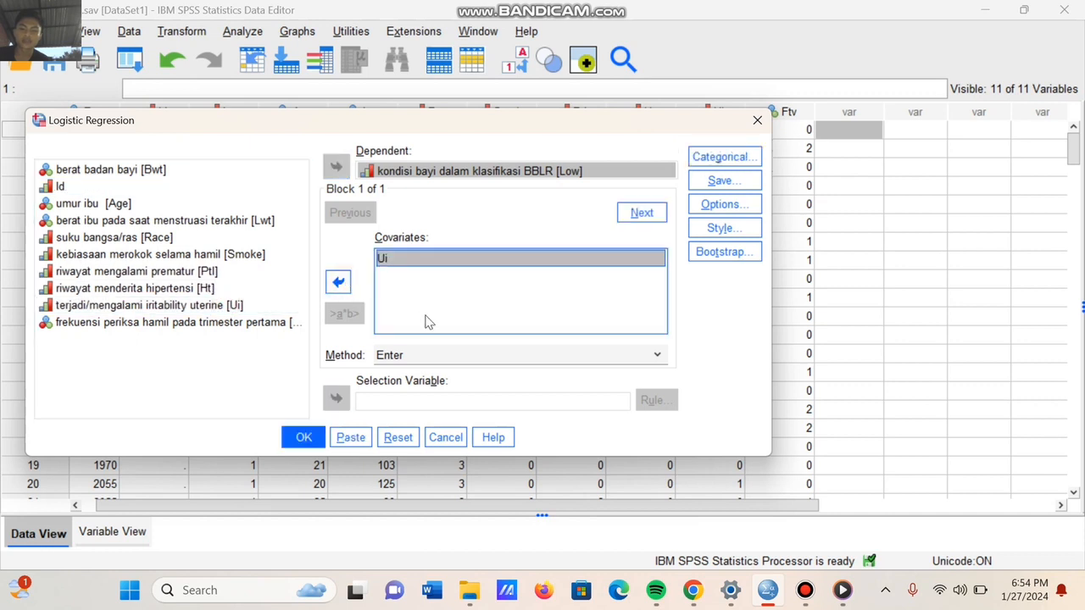
left_click(301, 437)
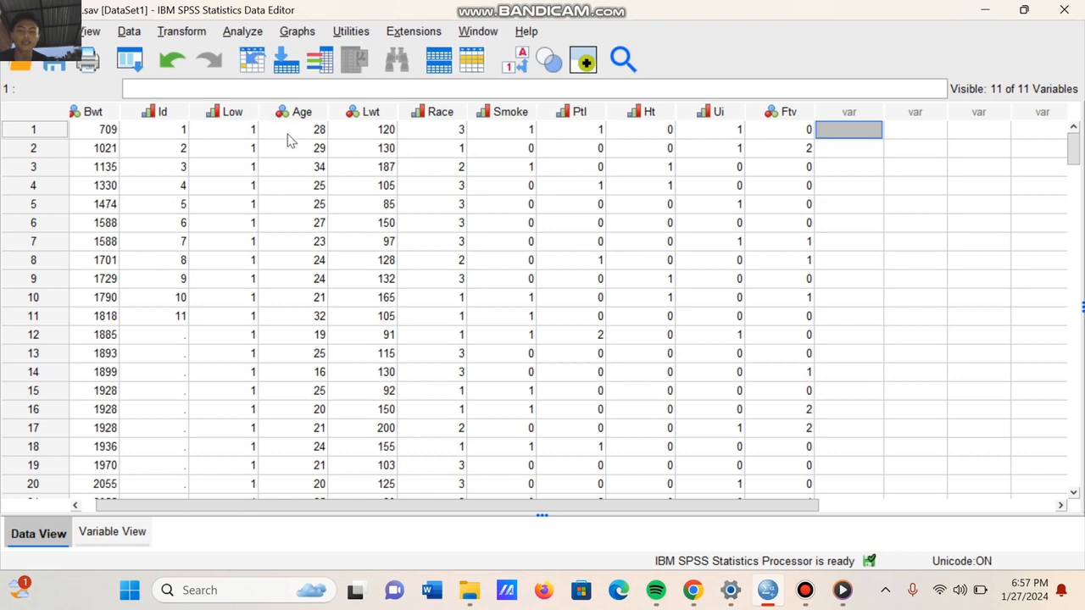
Step: Replace Ui with frekuensi periksa hamil pada trimester pertama [Ftv] as covariate in the binary logistic regression of Low, and run it
left_click(247, 32)
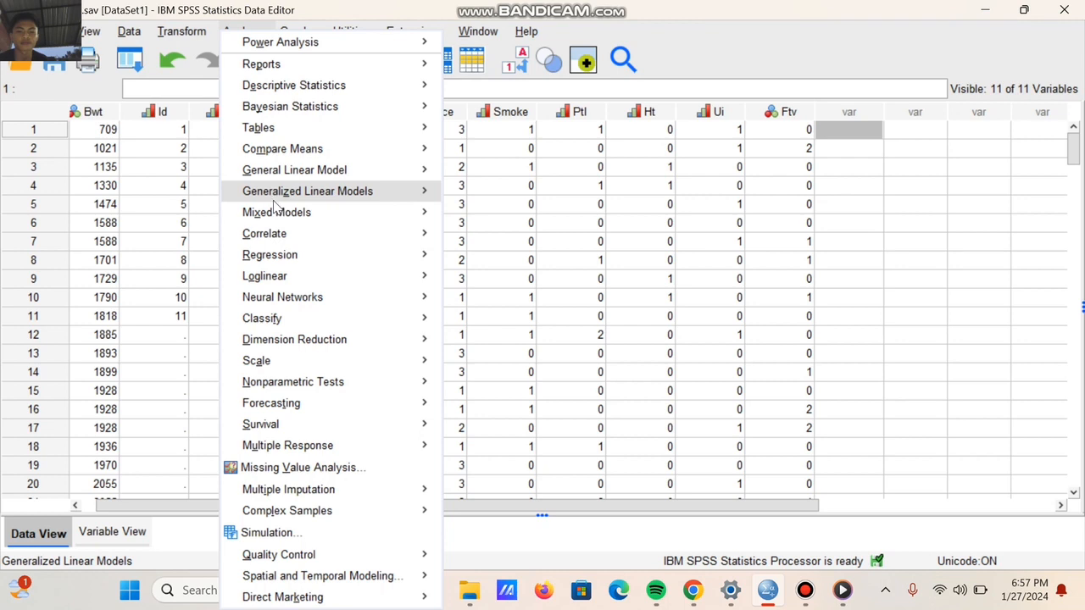
mouse_move(281, 237)
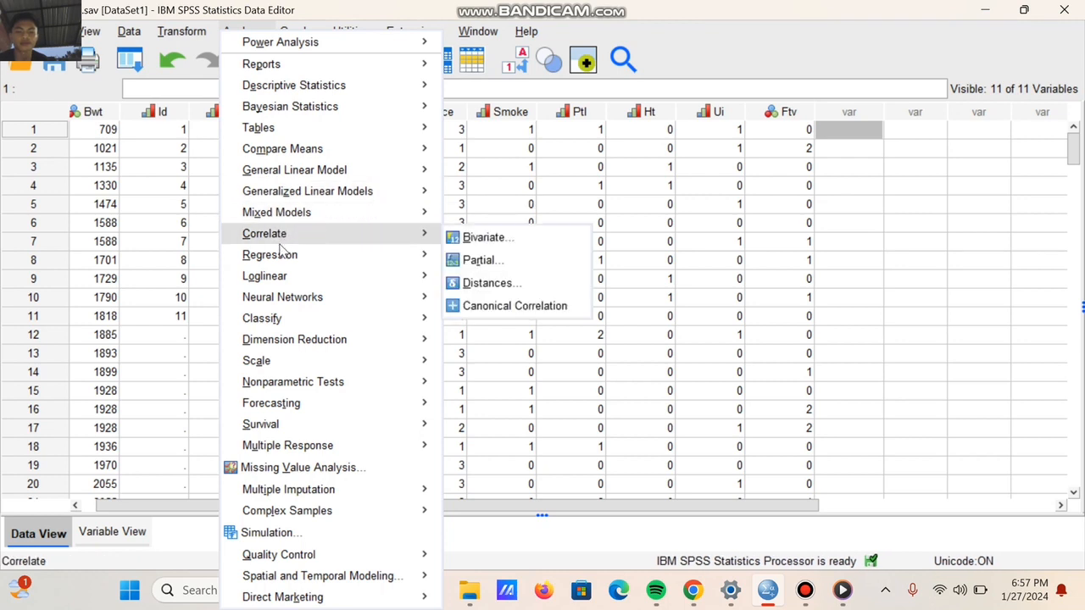
mouse_move(283, 258)
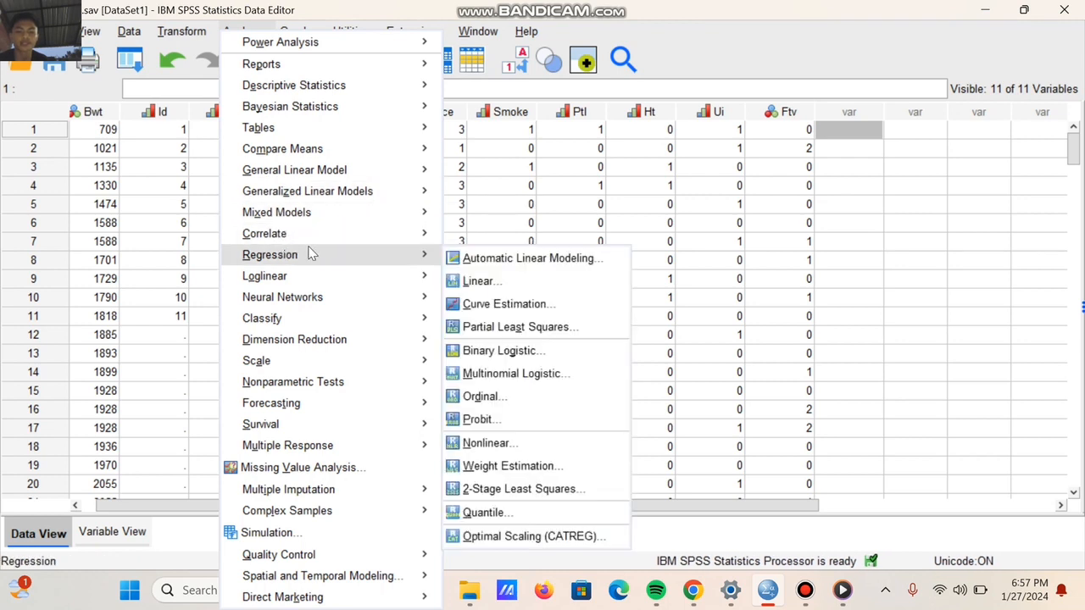
left_click(475, 352)
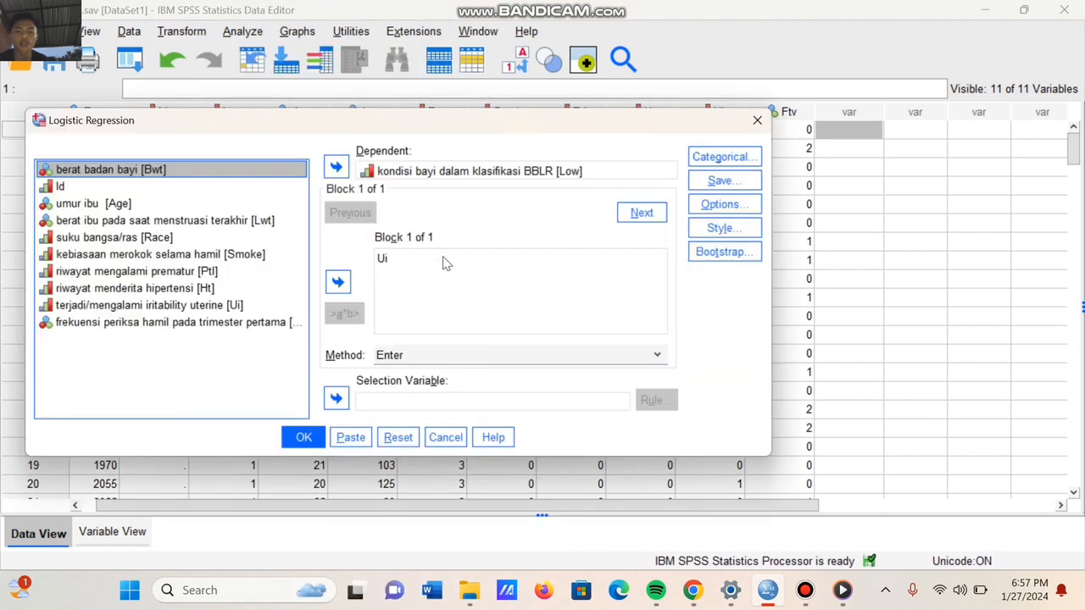
left_click(407, 292)
left_click(338, 283)
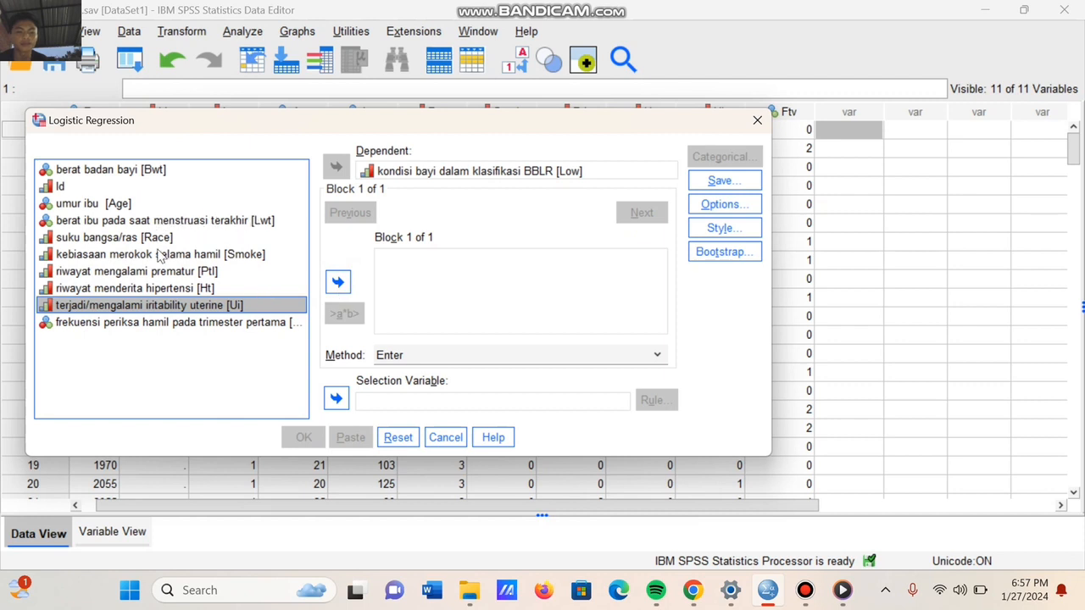
left_click(229, 324)
left_click_drag(284, 327, 334, 286)
left_click(335, 286)
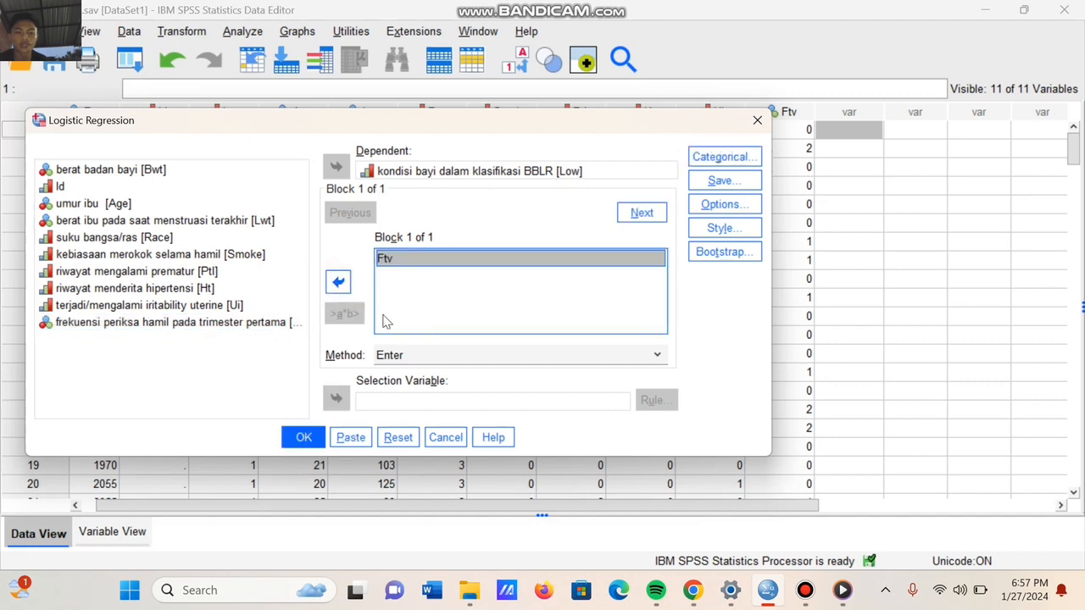
left_click(304, 440)
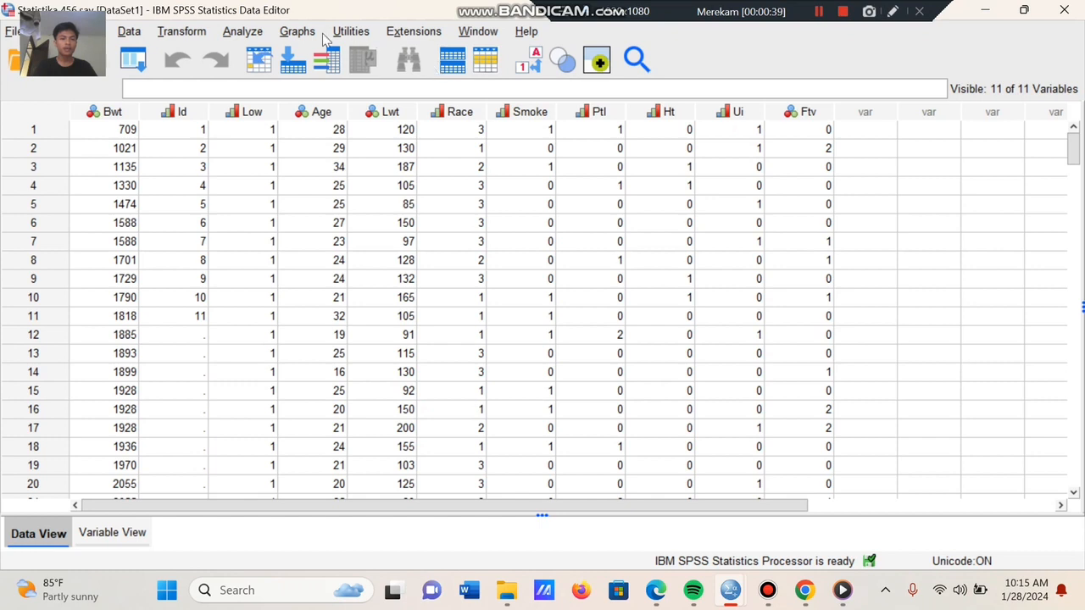
Step: Replace Age with kebiasaan merokok selama hamil [Smoke] as covariate in the binary logistic regression of Low, and run it
left_click(254, 34)
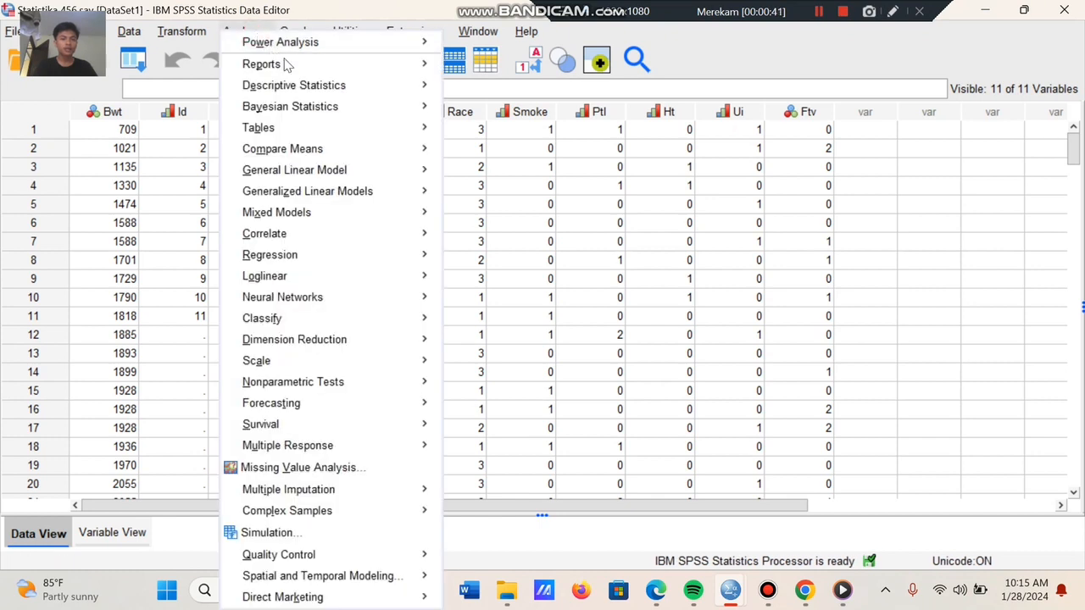
mouse_move(333, 243)
mouse_move(330, 265)
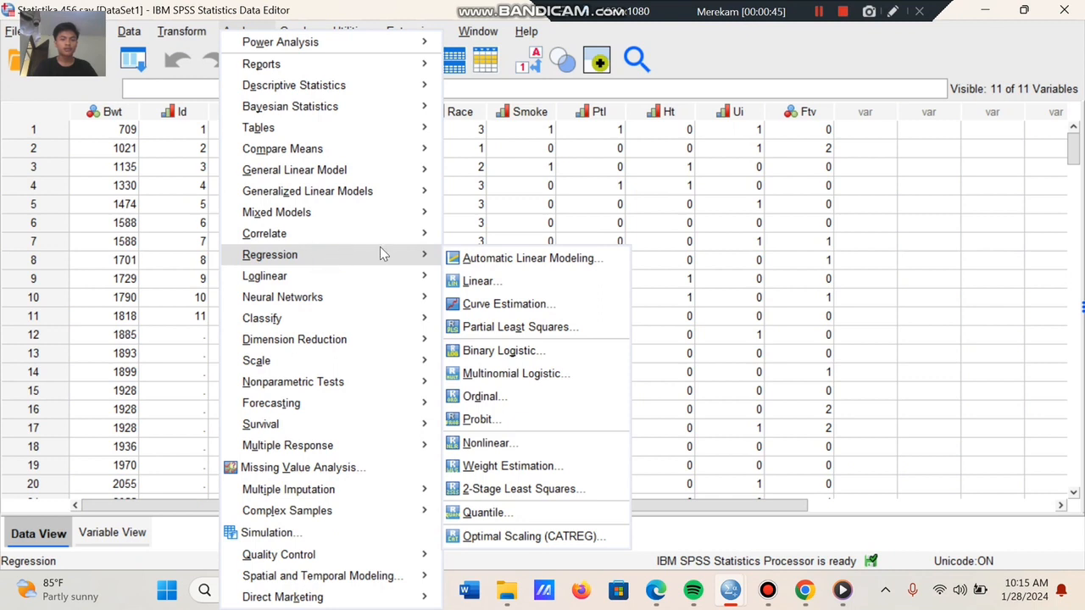
left_click(496, 351)
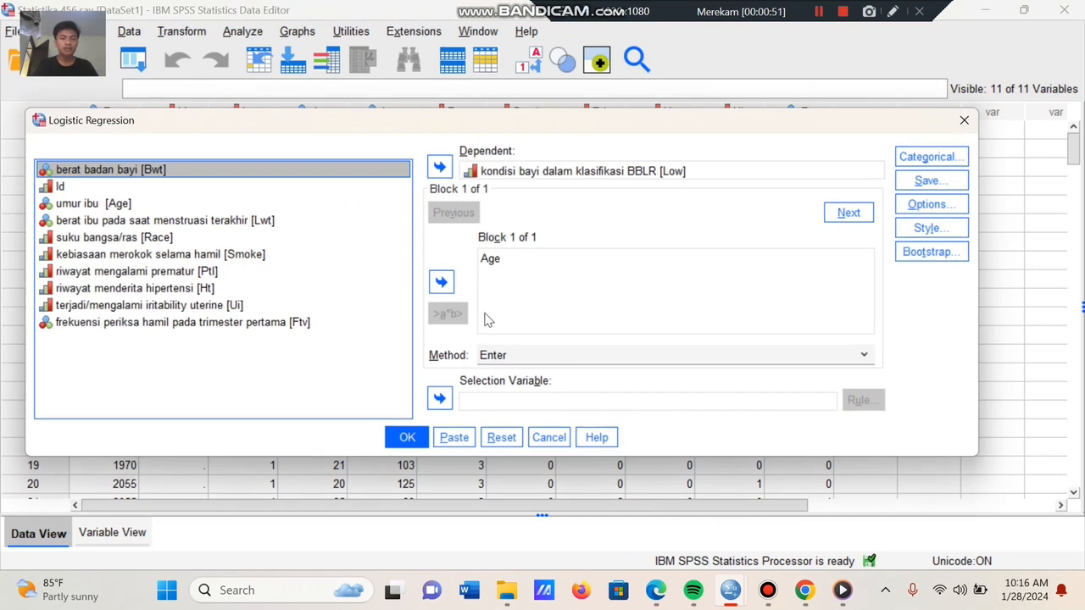
left_click(500, 267)
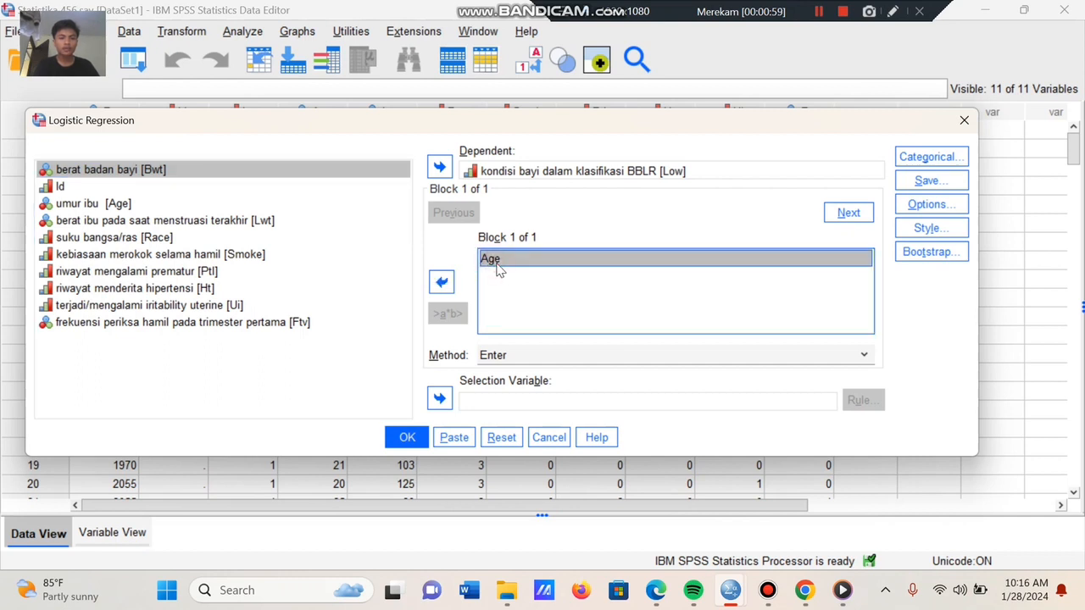
left_click(441, 282)
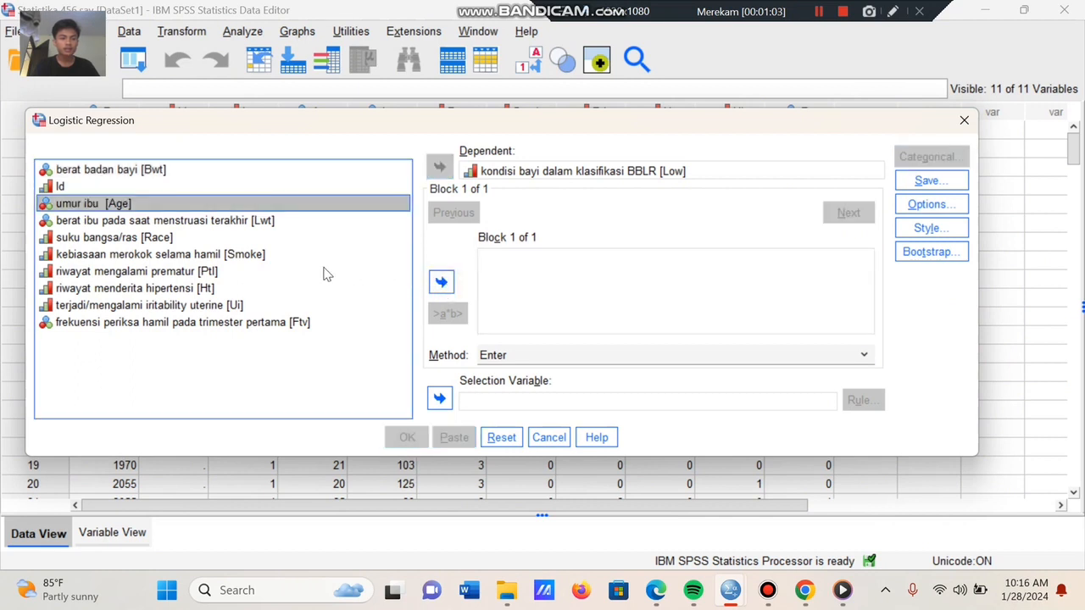
left_click(286, 255)
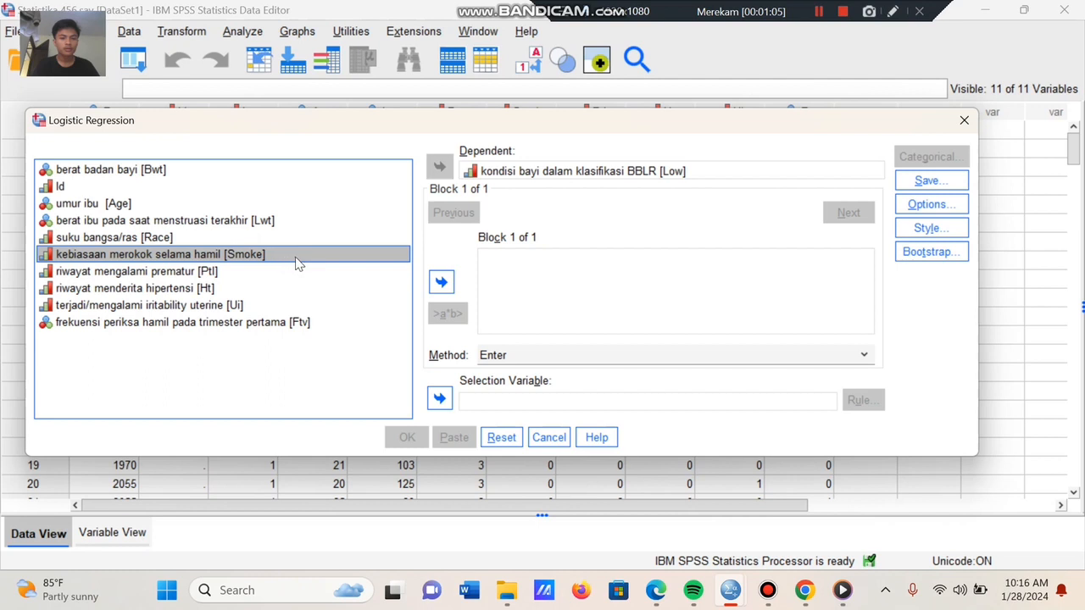
left_click(440, 283)
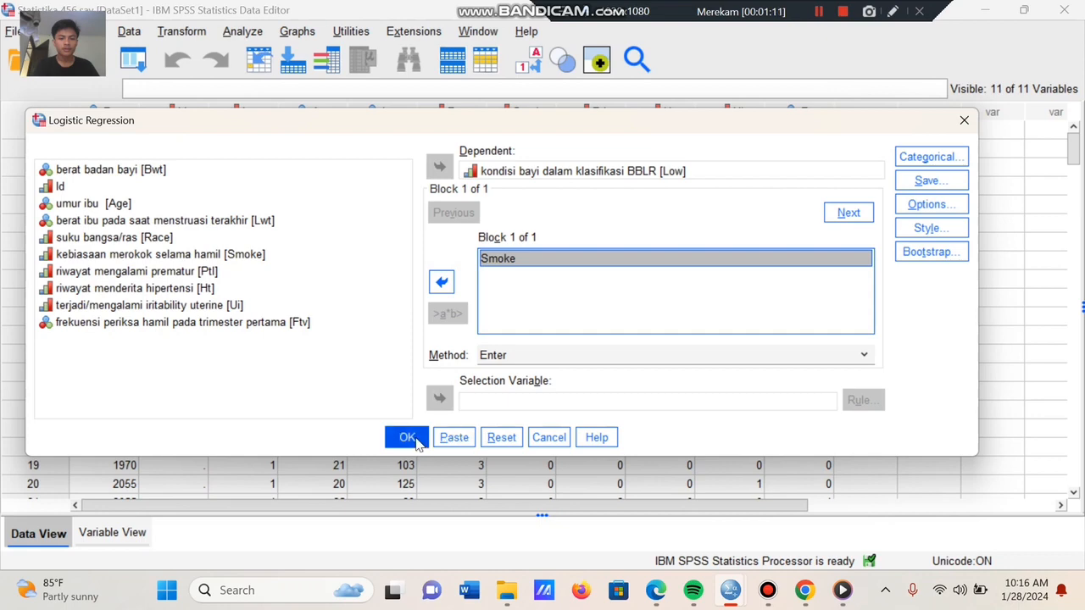
left_click(415, 442)
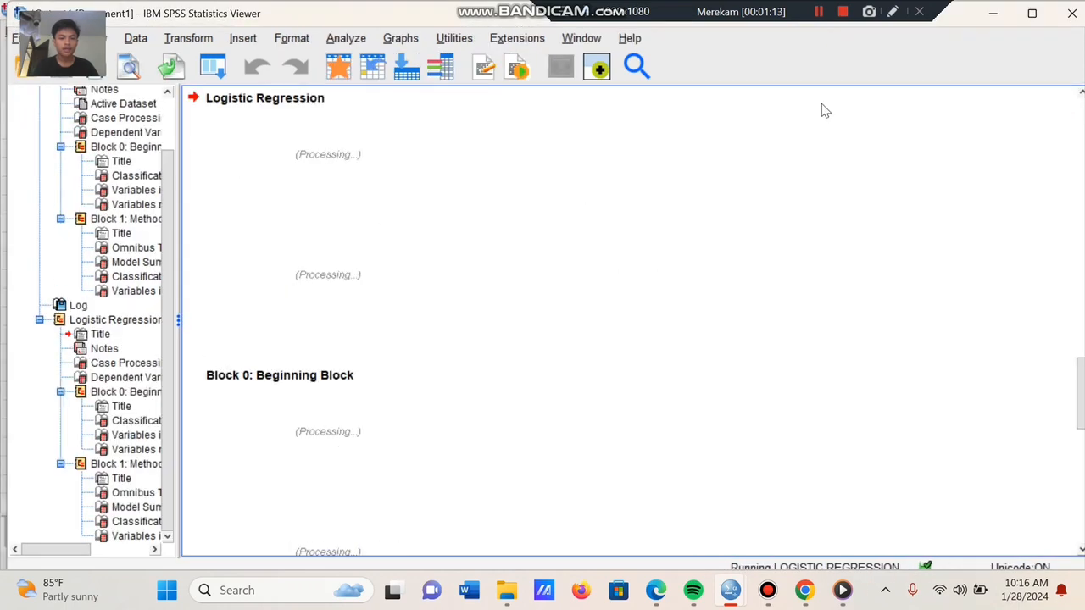
Step: Examine the Omnibus Tests of Model Coefficients table in the Smoke regression output
left_click(819, 12)
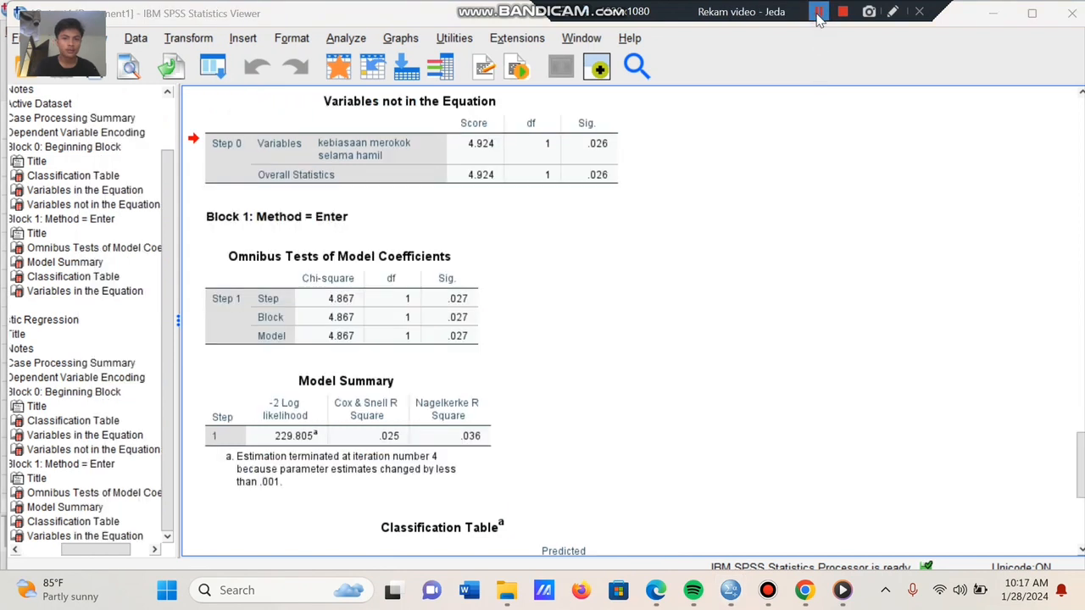
left_click(819, 12)
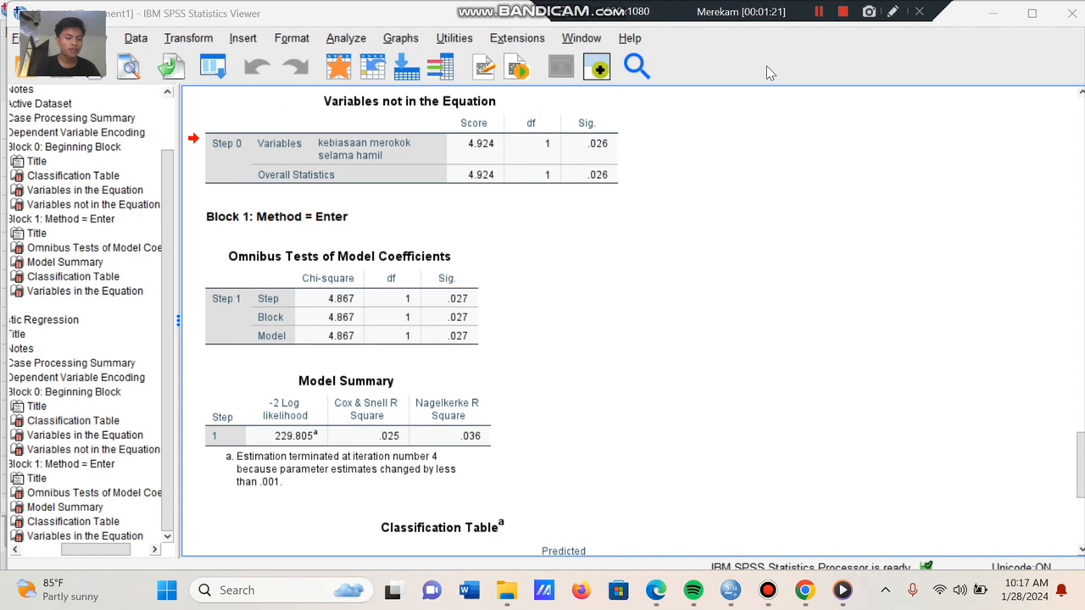
left_click(458, 295)
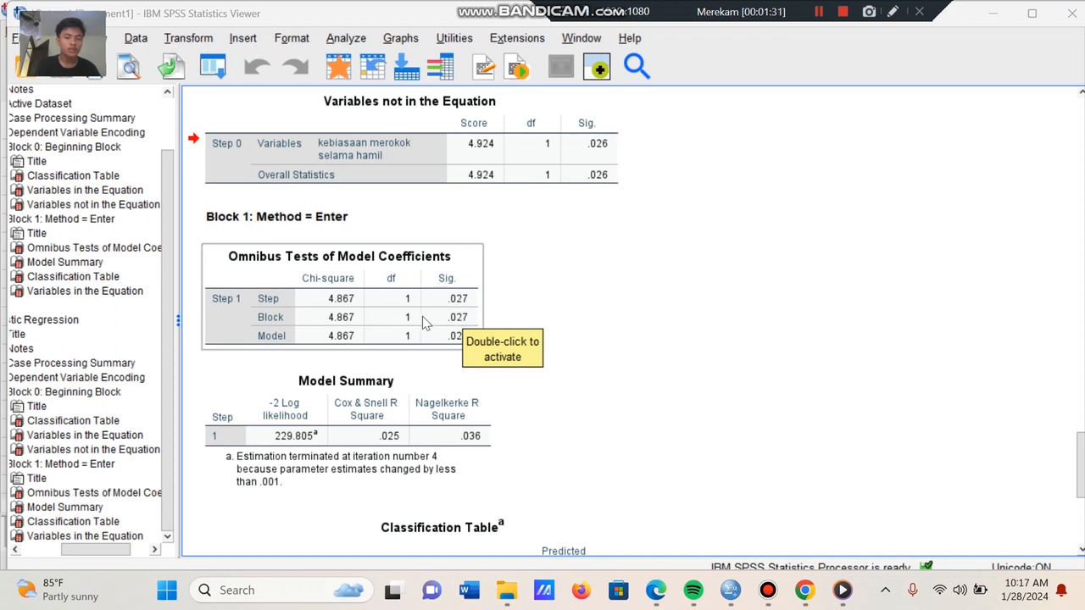
left_click(819, 12)
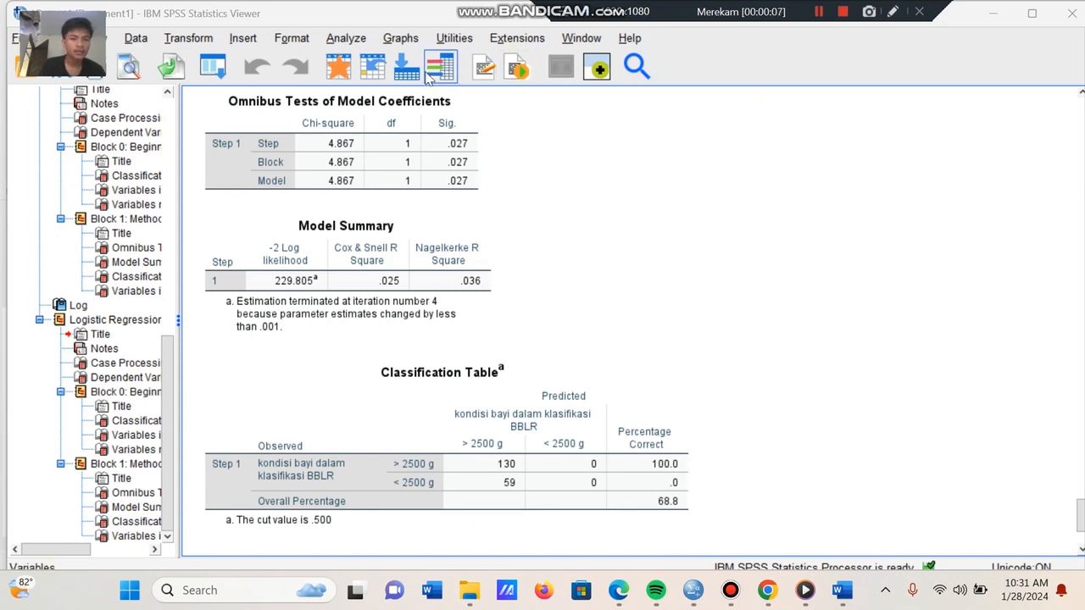
Step: Replace Smoke with riwayat mengalami prematur [Ptl] as covariate in the binary logistic regression of Low, and run it
left_click(349, 41)
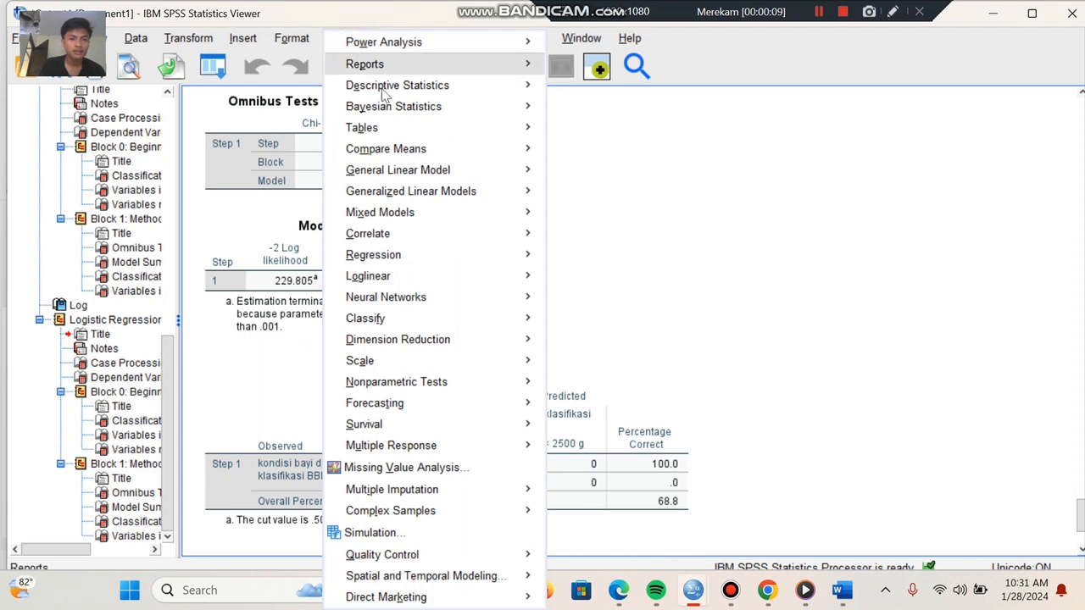
mouse_move(448, 258)
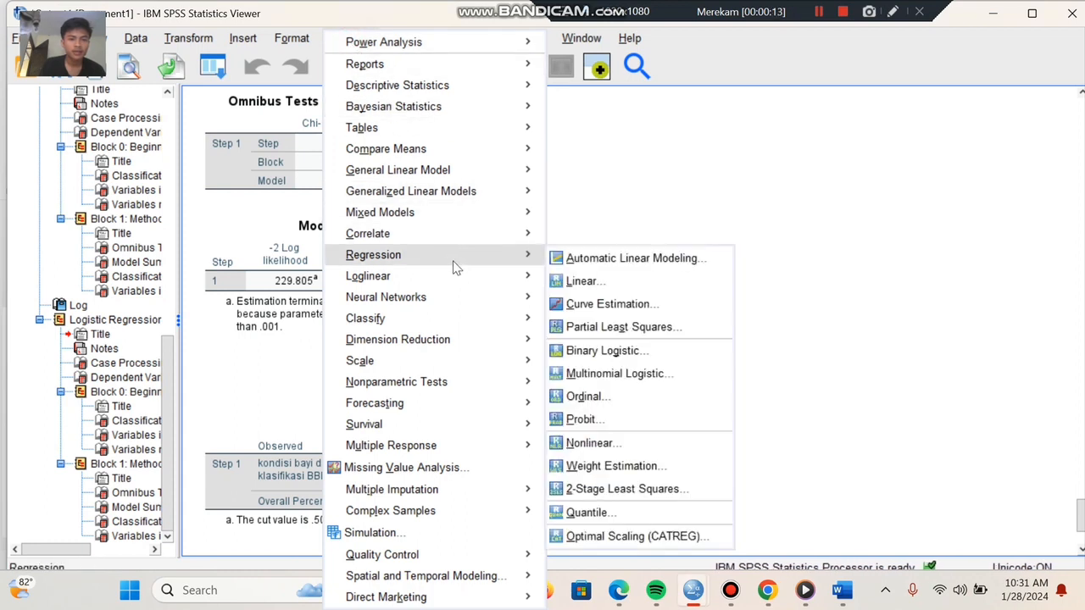
left_click(595, 350)
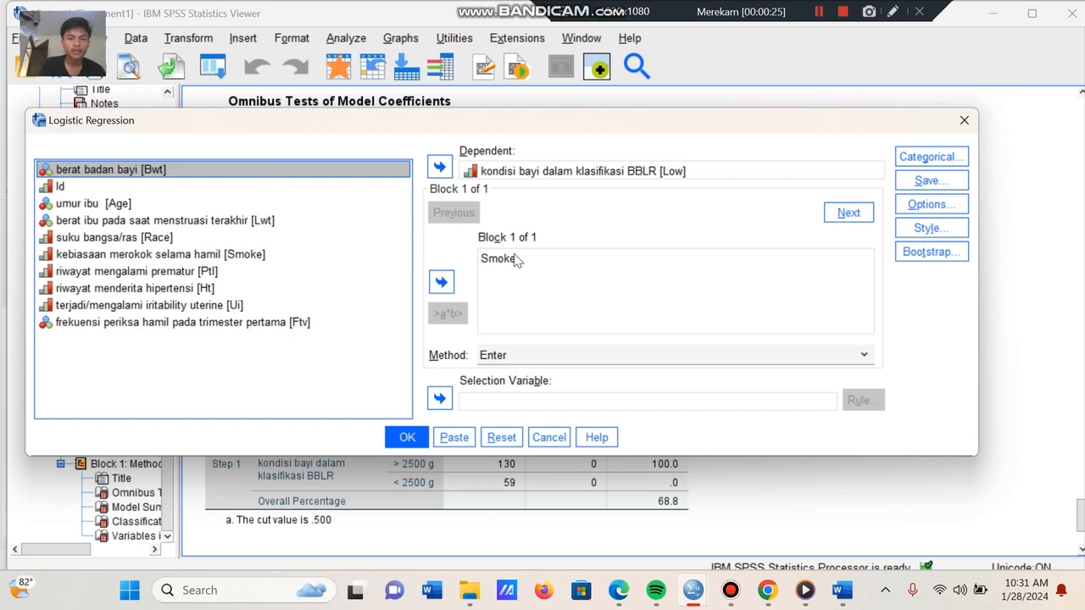
left_click(502, 262)
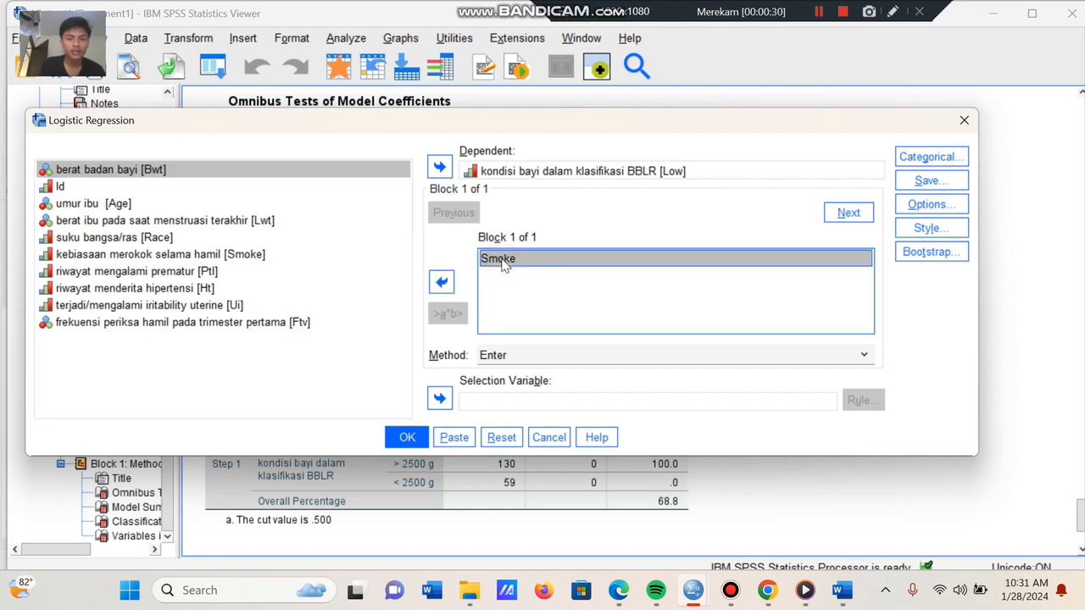
left_click(442, 284)
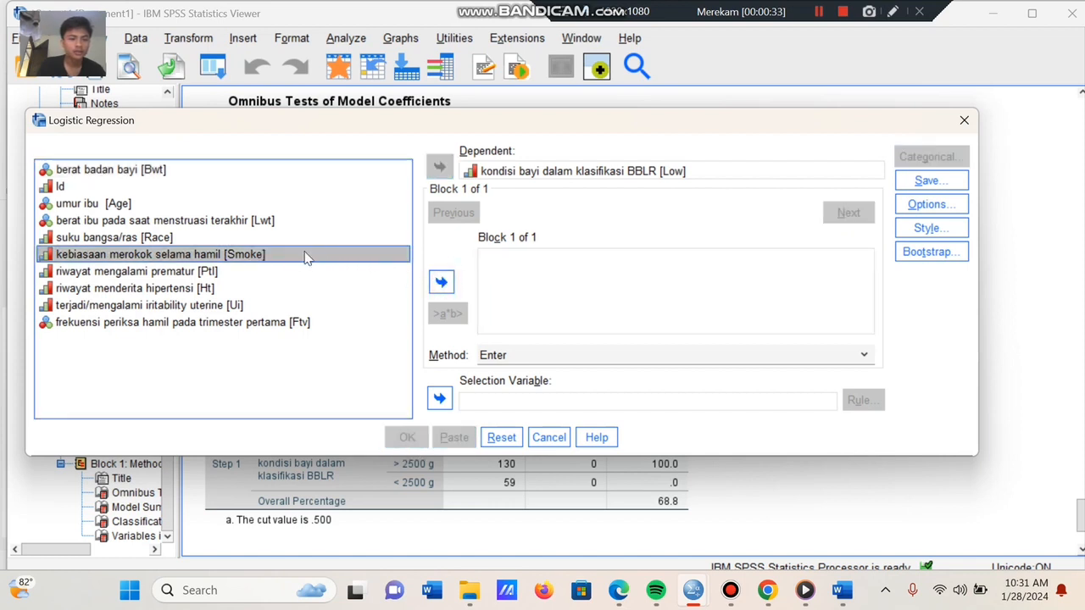
left_click(242, 273)
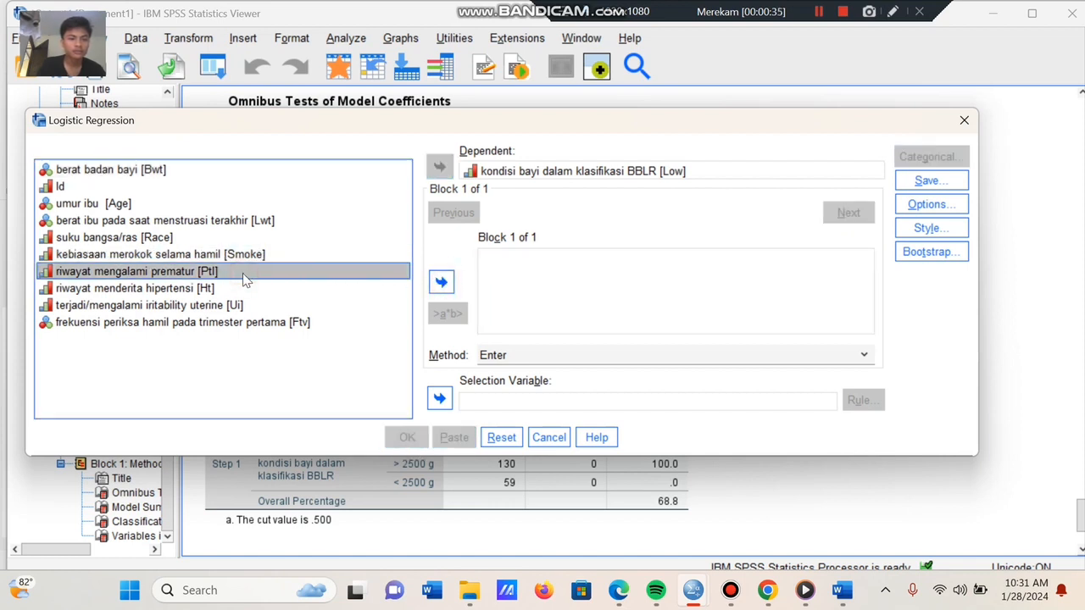
left_click(441, 284)
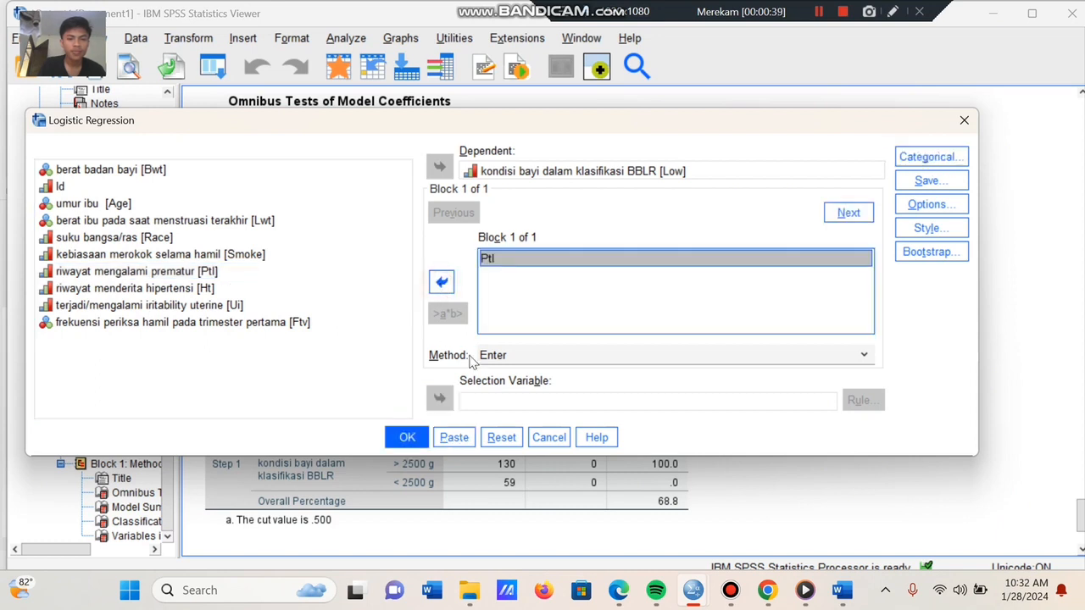
left_click(406, 438)
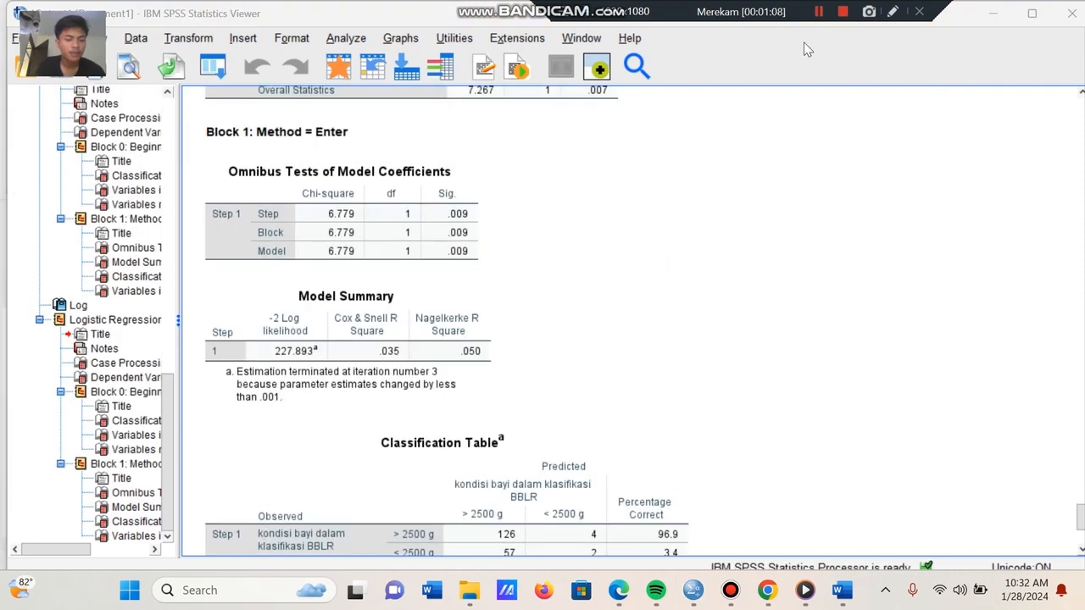
Step: Examine the Ptl regression's Omnibus Tests table, and switch to Dokumen2 in Word to review the P values recorded per variable
left_click(471, 254)
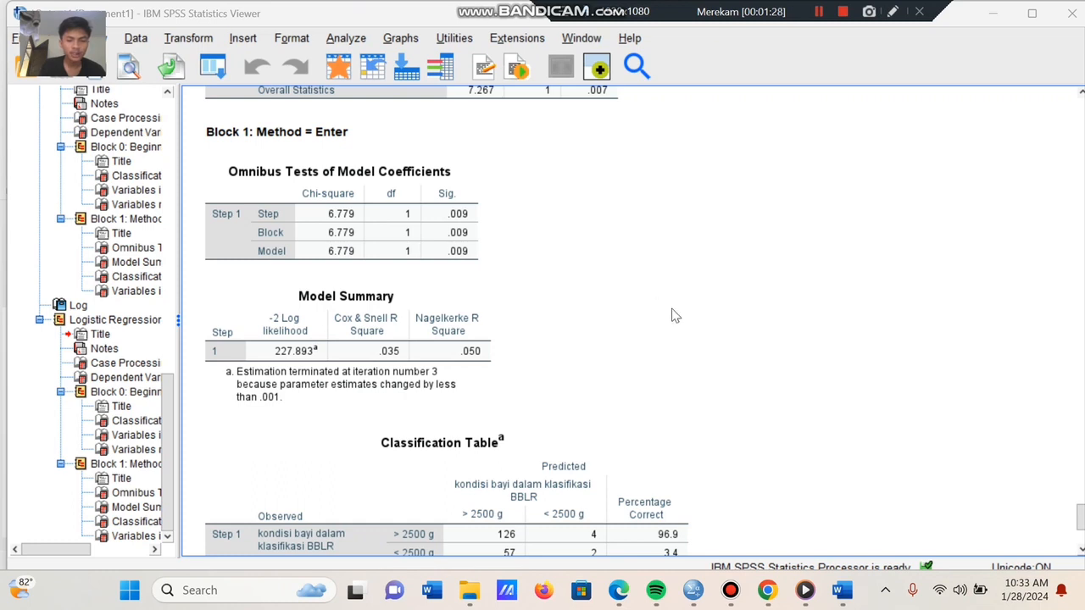
mouse_move(840, 590)
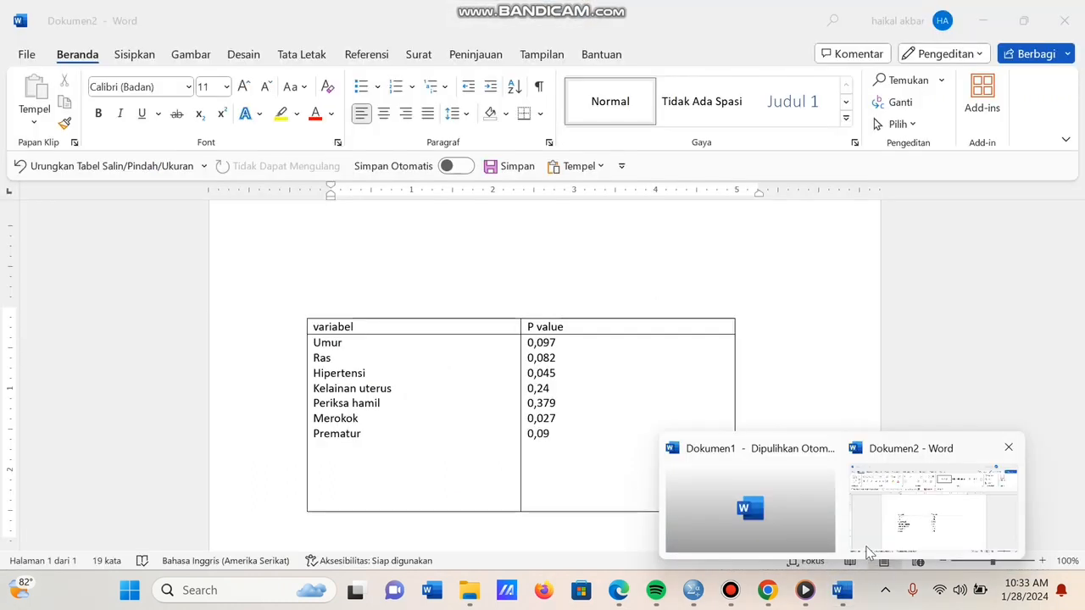
left_click(868, 539)
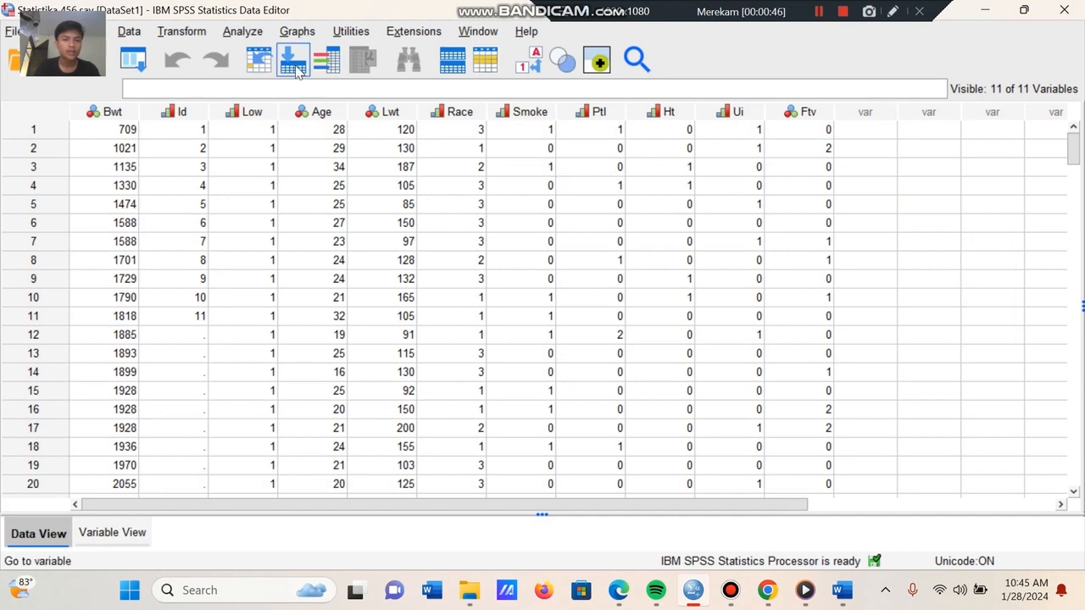
Step: Set up a new binary logistic regression in the SPSS Data Editor with kondisi bayi dalam klasifikasi BBLR [Low] as dependent
left_click(242, 31)
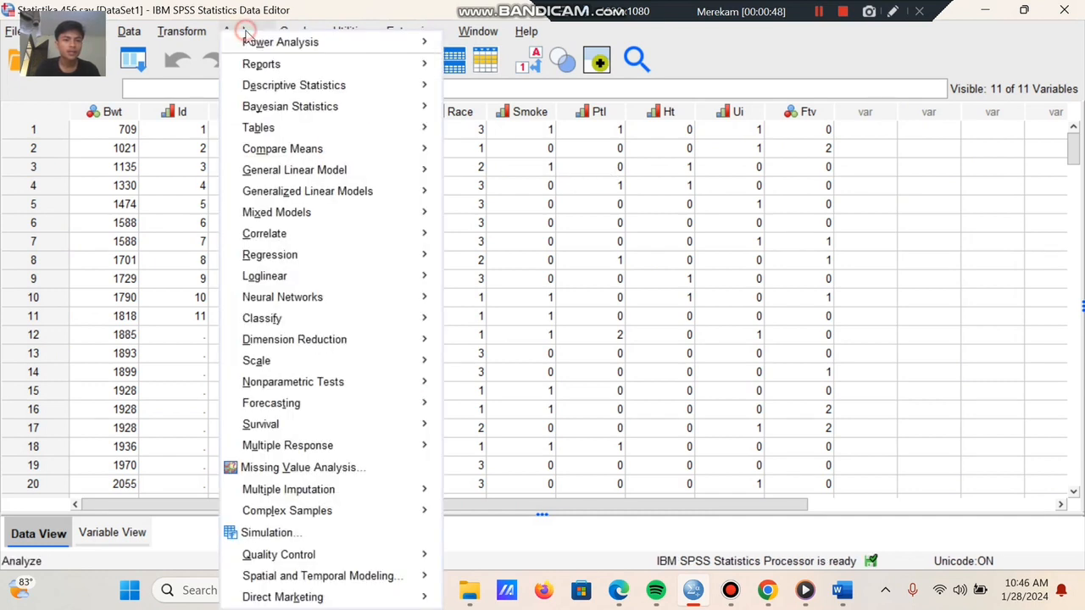
mouse_move(311, 253)
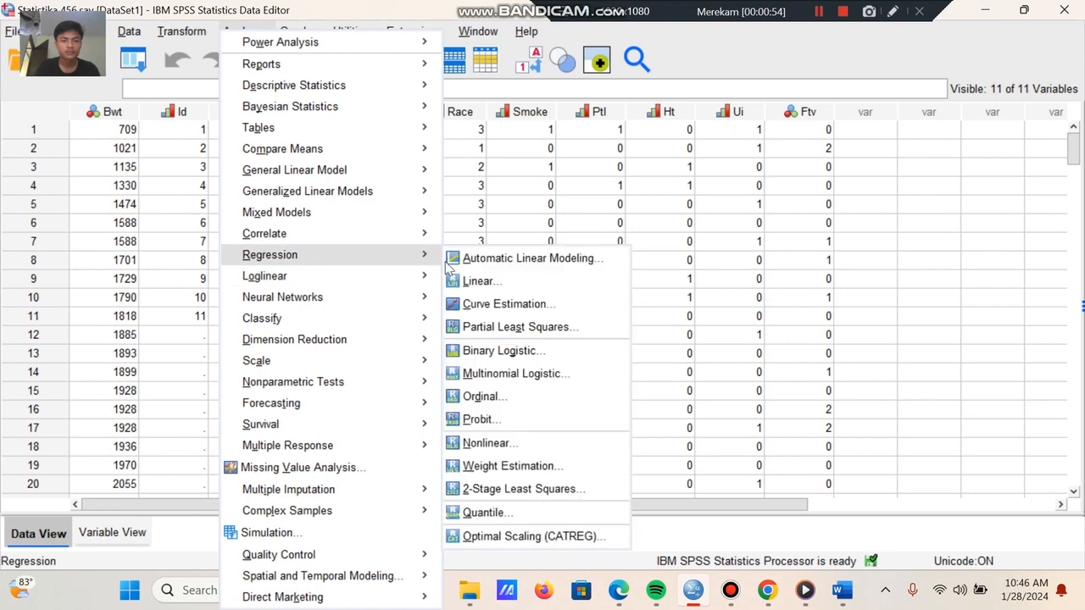
left_click(501, 351)
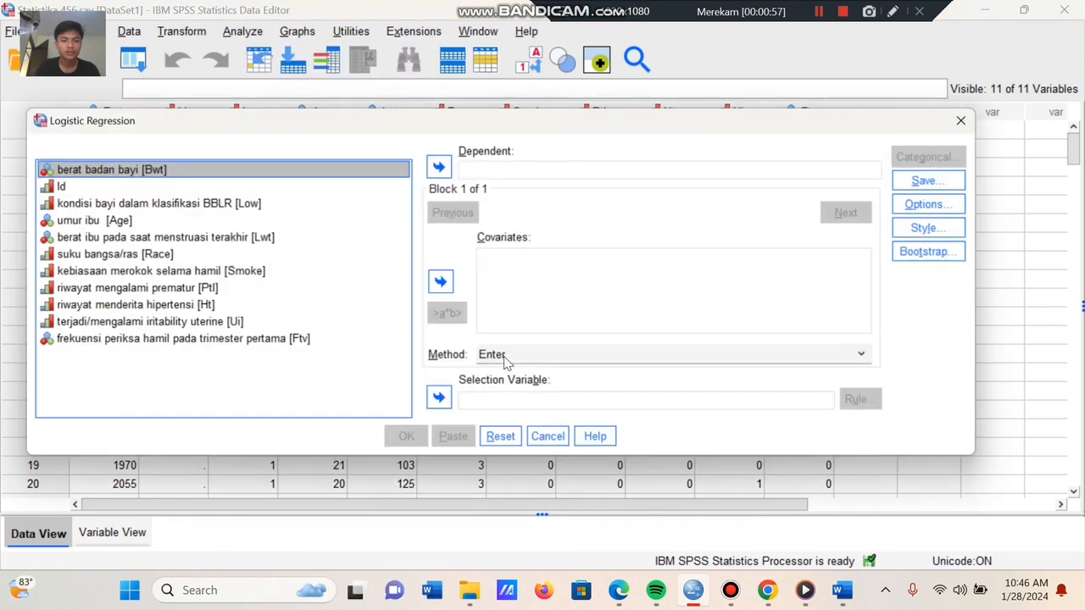
left_click(499, 173)
left_click(517, 254)
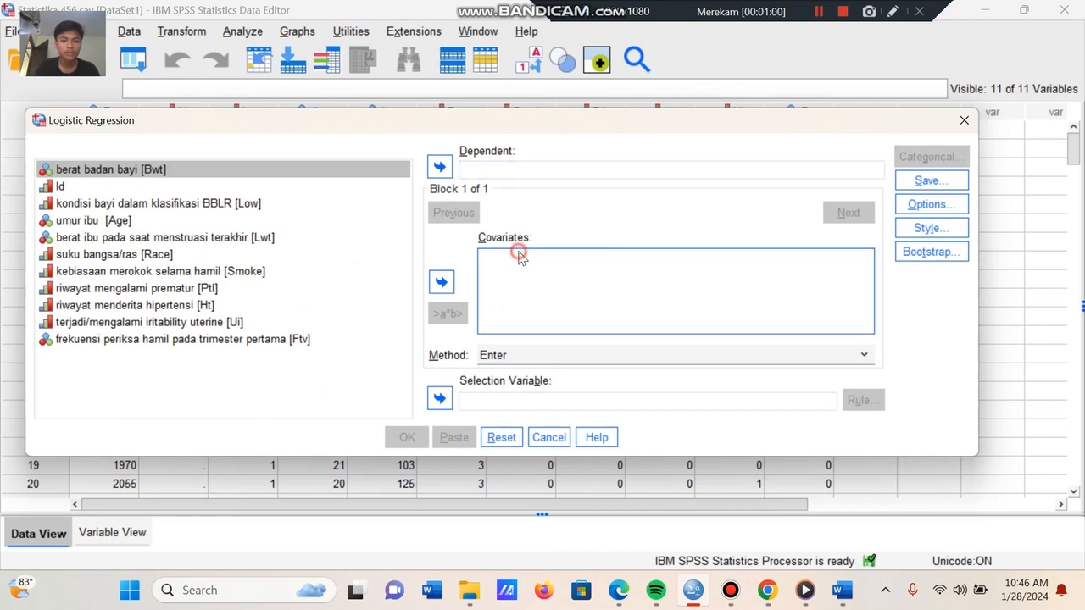
left_click(500, 172)
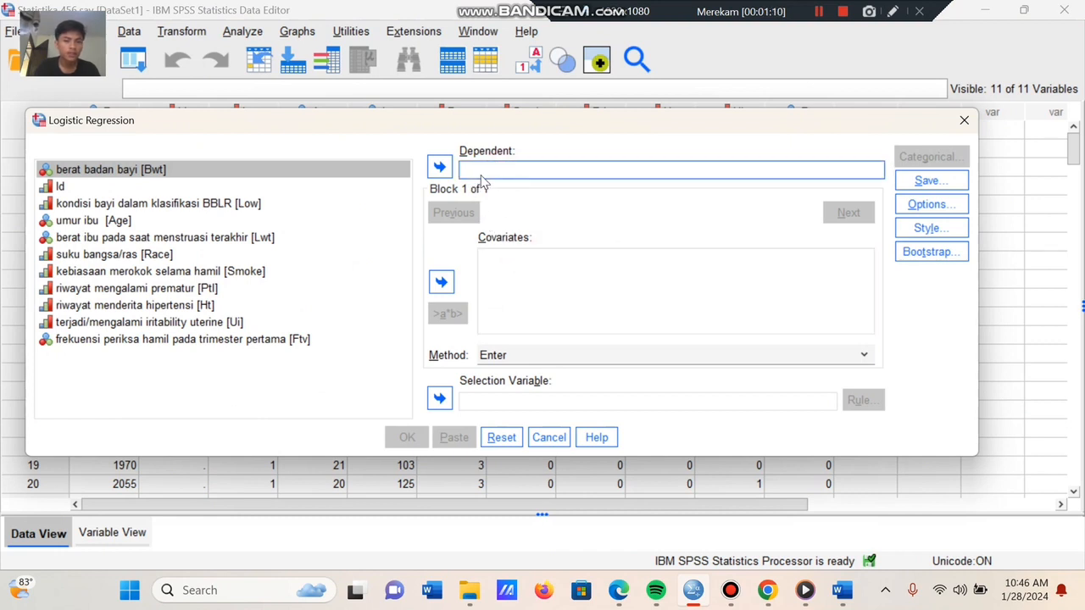
left_click(303, 204)
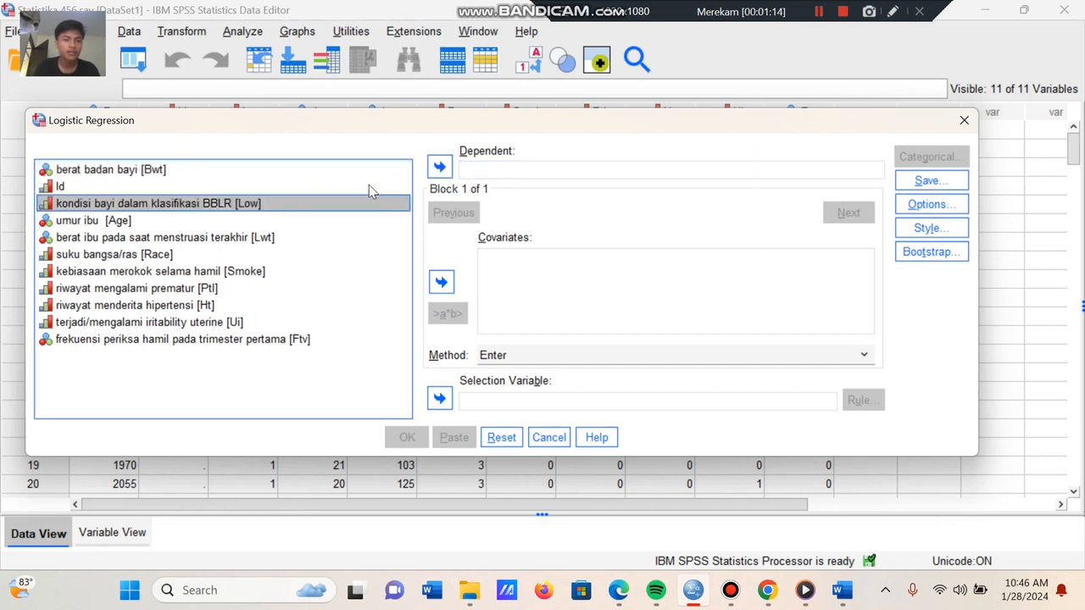
left_click(438, 169)
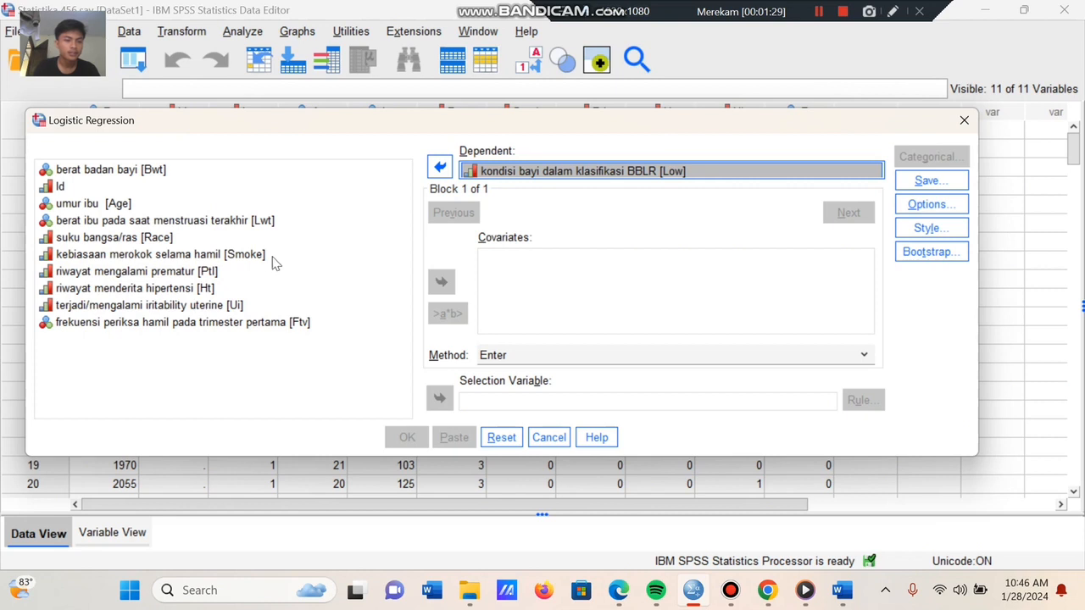
Step: Add Age, Smoke, Ptl, Ht, Ui and Ftv together as covariates of the logistic regression
left_click(145, 207)
left_click(441, 283)
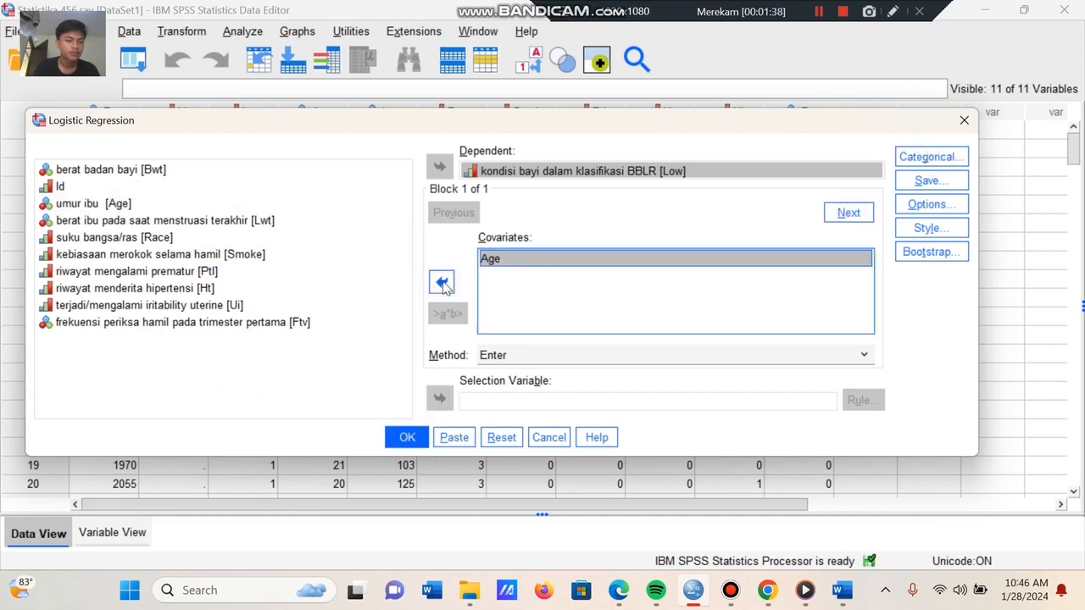
left_click(285, 267)
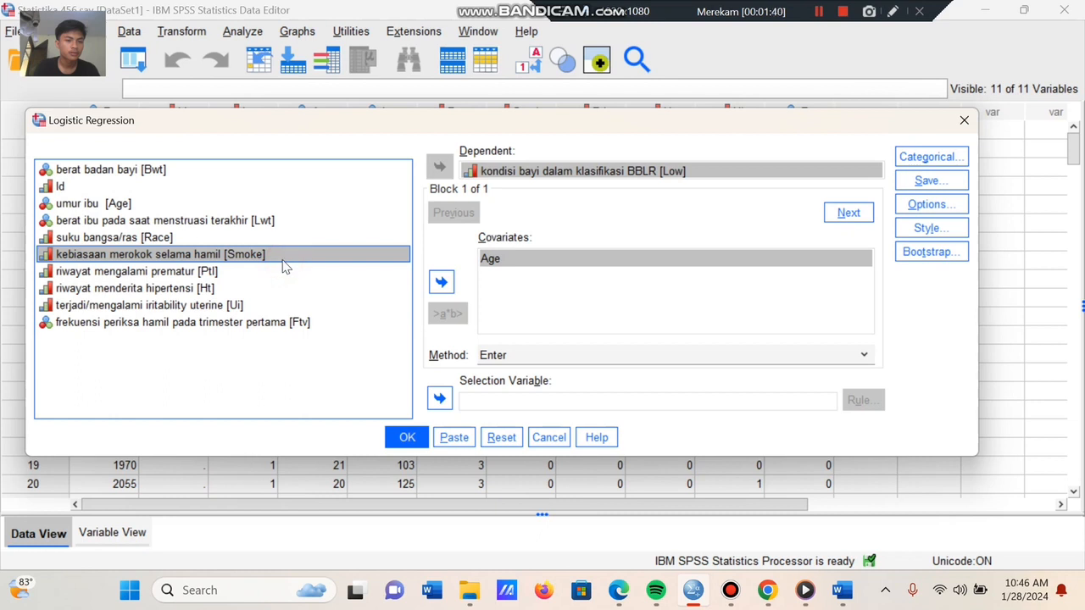
left_click(441, 284)
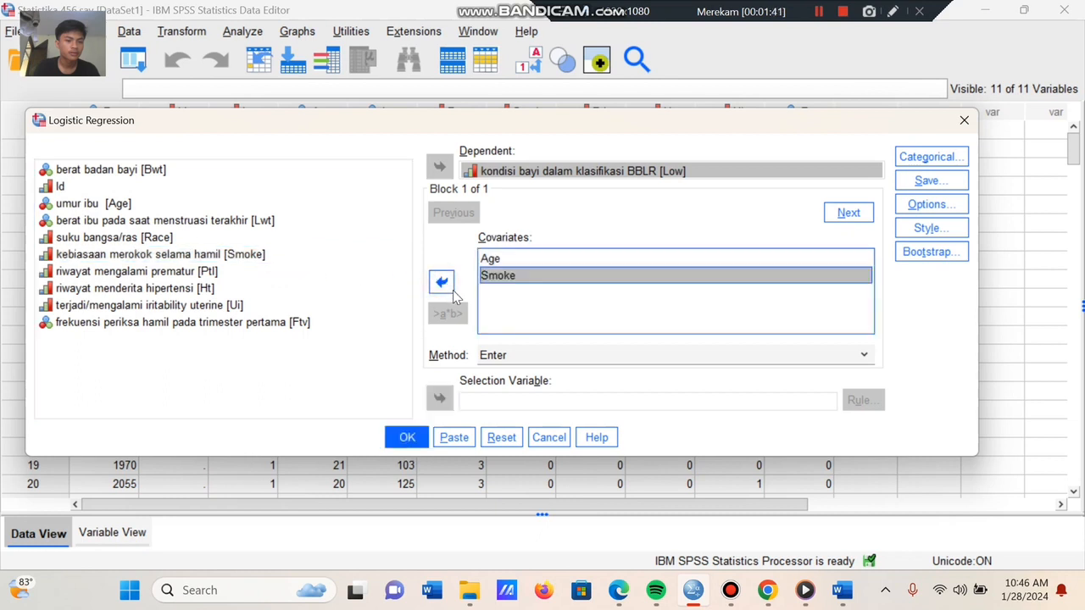
left_click(273, 275)
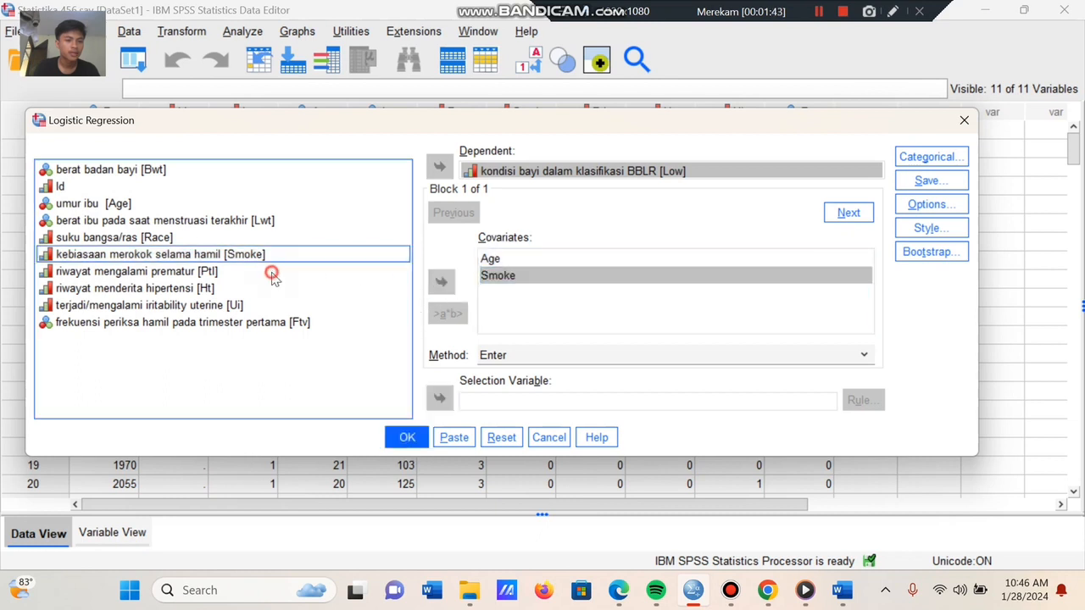
left_click(441, 282)
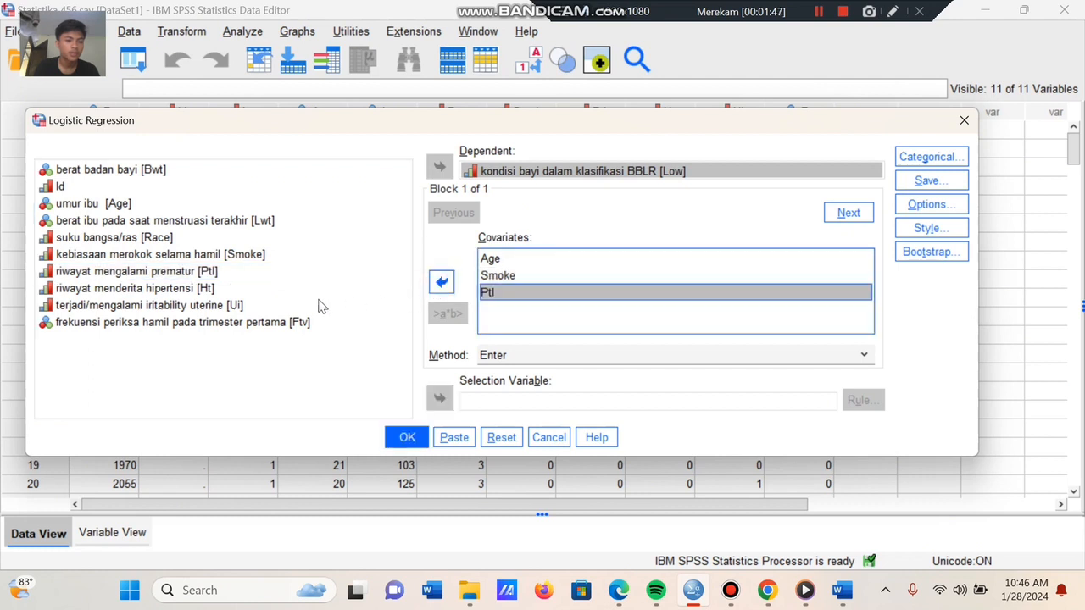
left_click(251, 291)
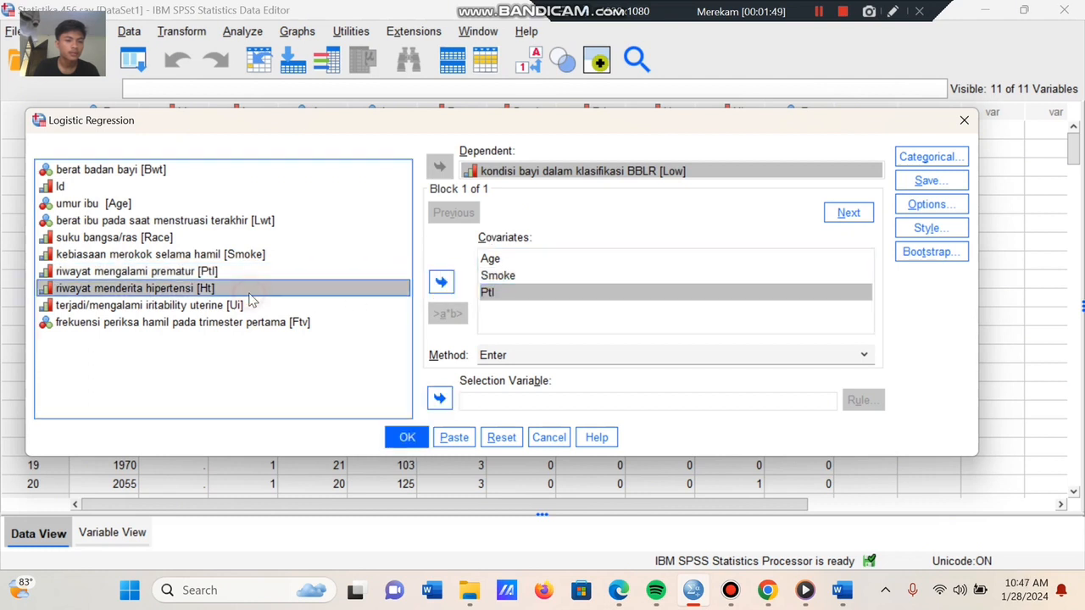
left_click(441, 283)
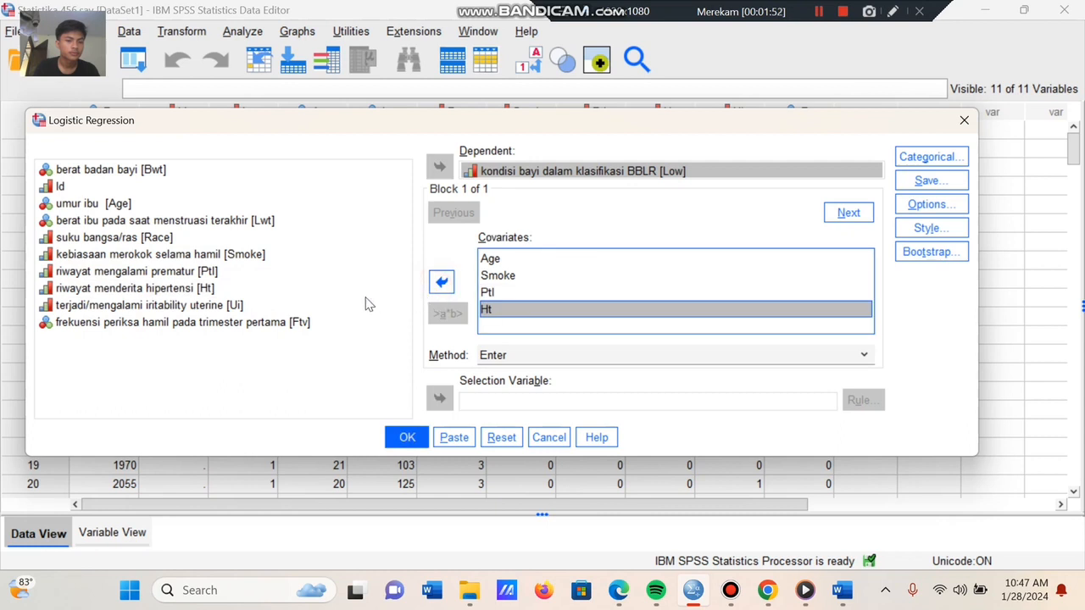
left_click(230, 306)
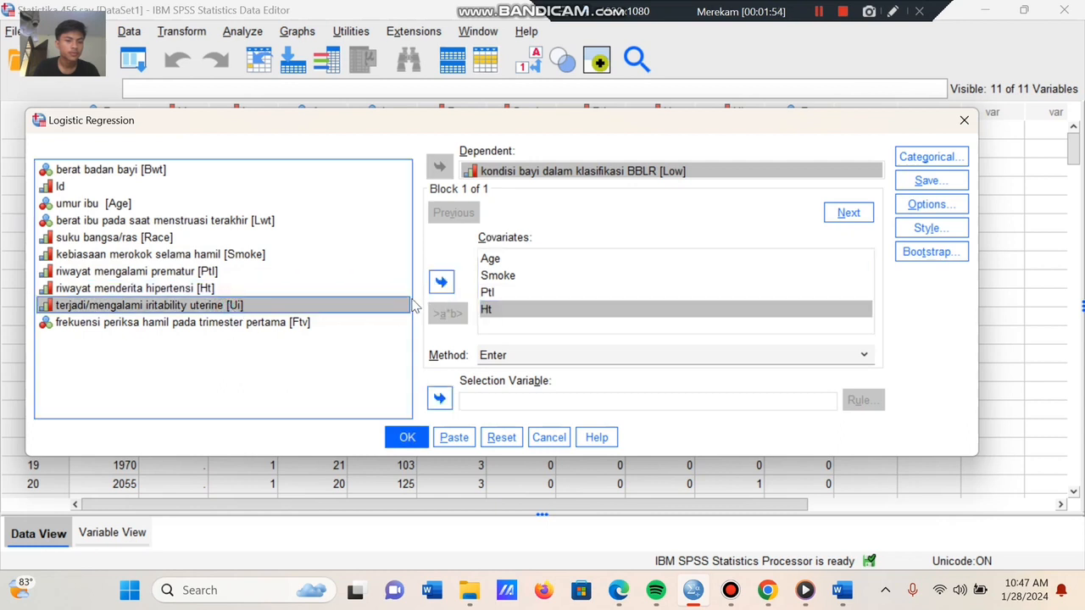
left_click(438, 288)
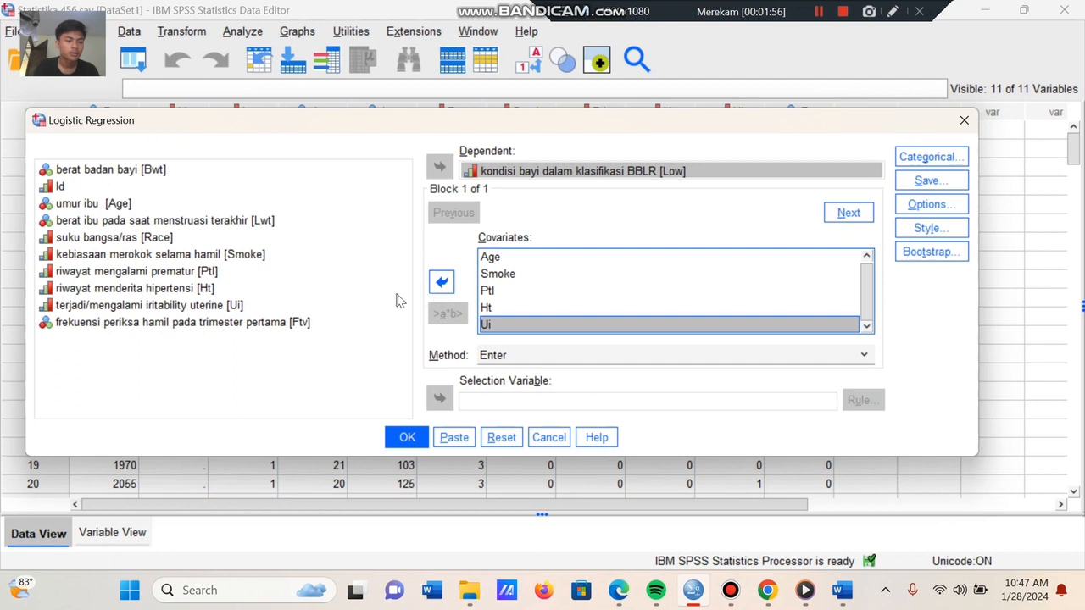
left_click(307, 325)
left_click(440, 284)
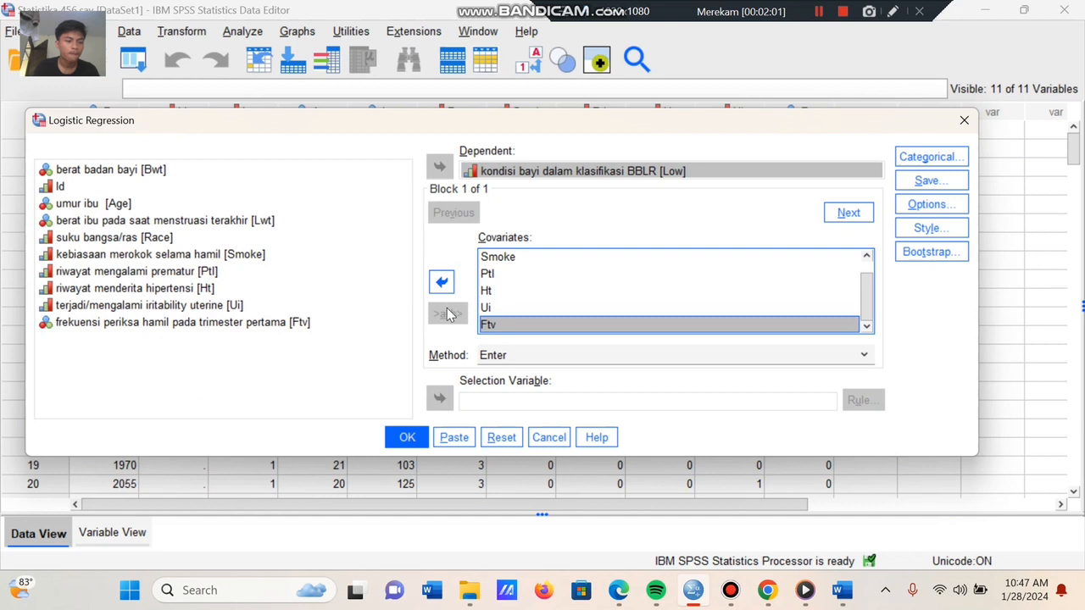
Step: Enable the 95% CI for exp(B) in the regression options, and run the multivariable logistic regression
left_click(941, 212)
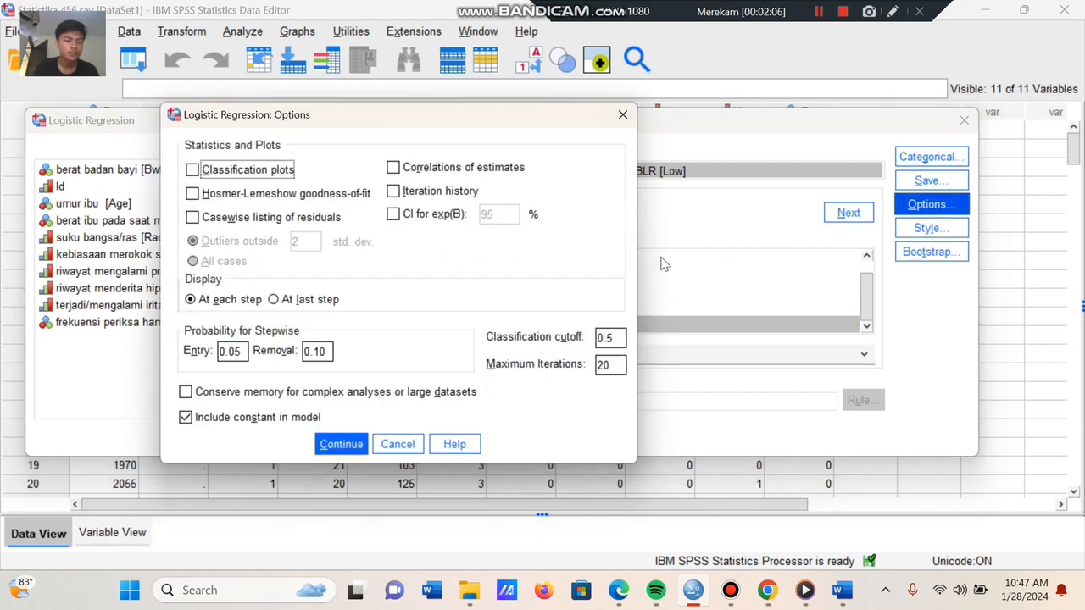
left_click(404, 217)
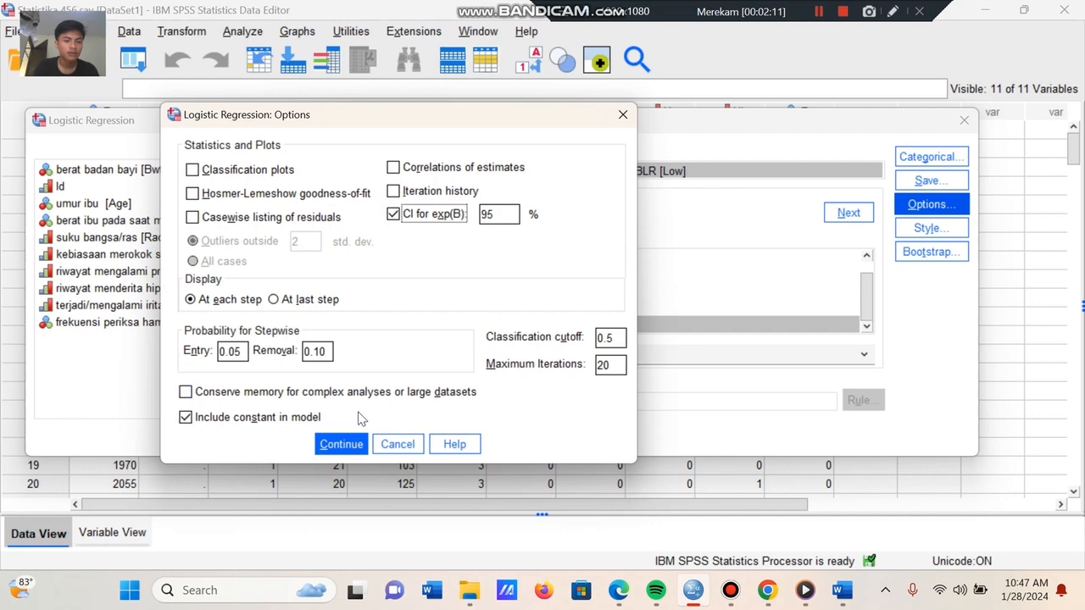
left_click(343, 444)
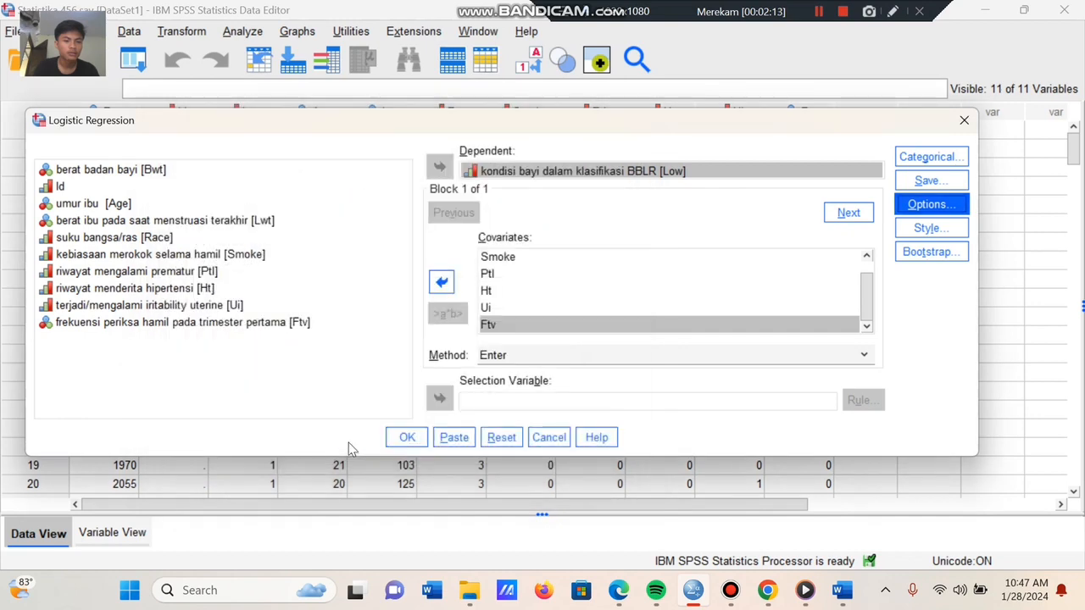
left_click(416, 442)
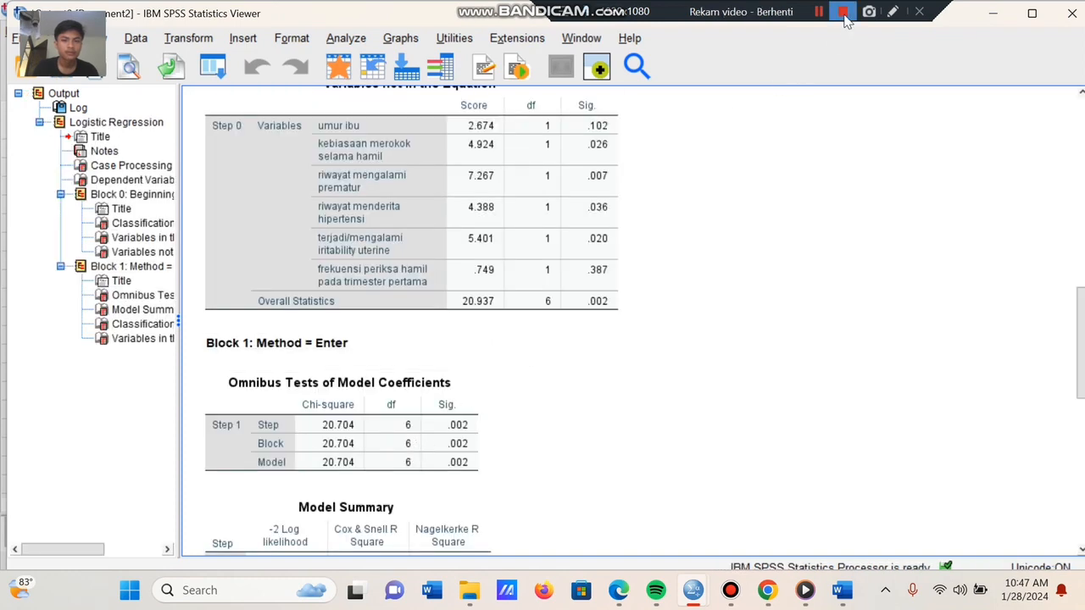
Step: Examine the Variables not in the Equation table in the multivariable regression output
scroll(638, 134, "up", 1)
left_click(549, 177)
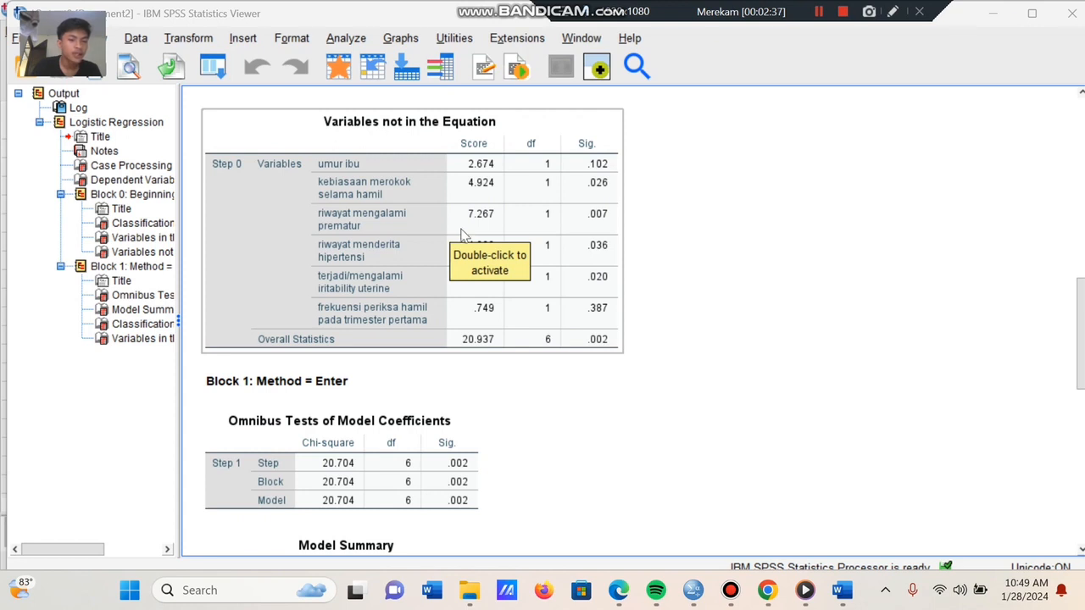
Step: Remove Ftv from the covariates, rerun the binary logistic regression, and view the Variables in the Equation table
left_click(348, 39)
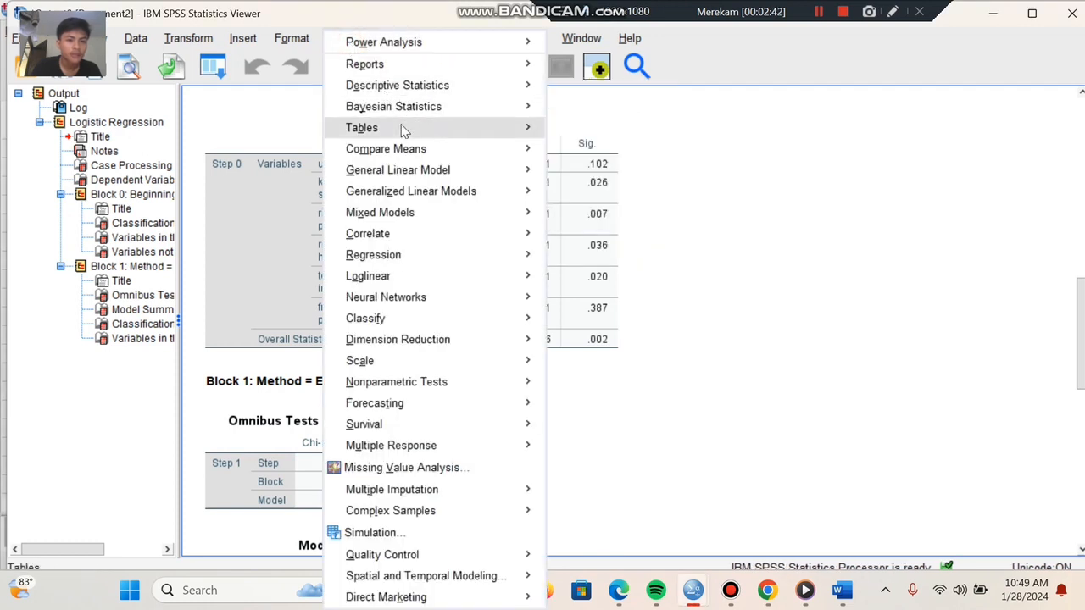
mouse_move(416, 256)
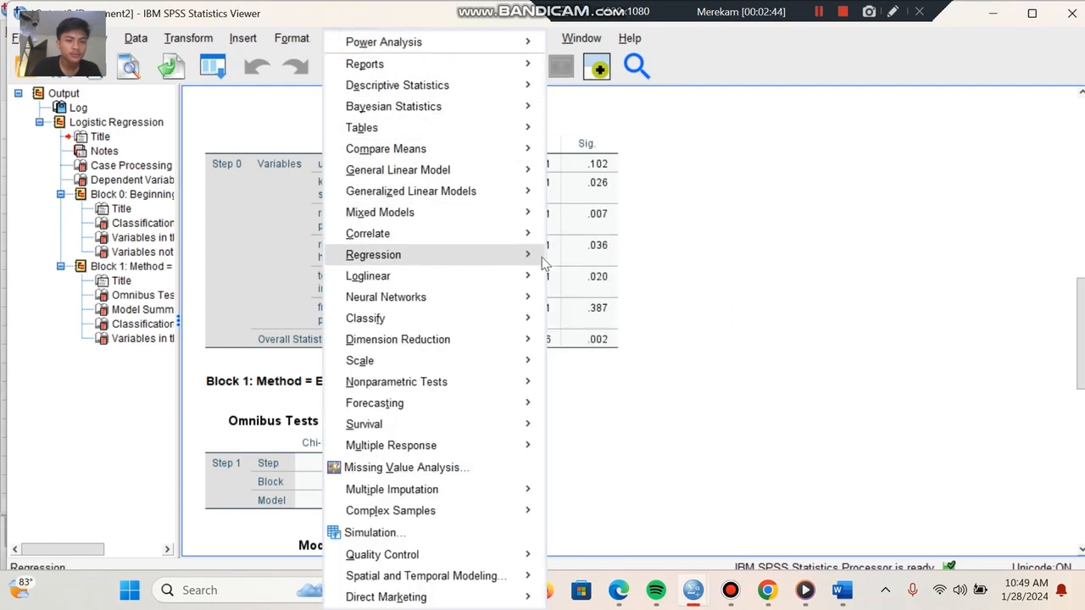
left_click(600, 351)
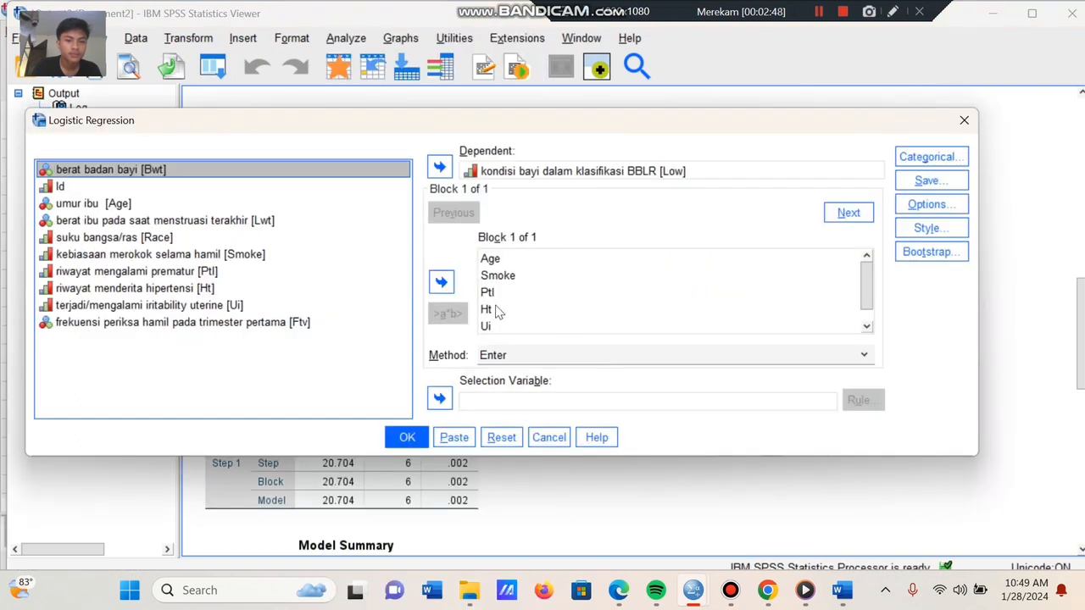
left_click_drag(866, 294, 865, 319)
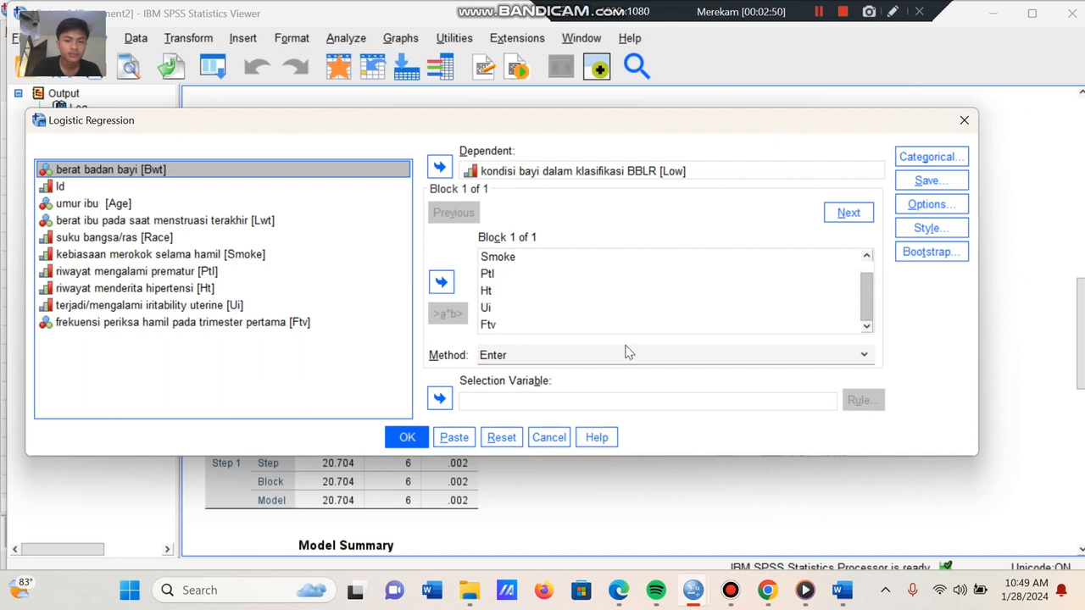
left_click(485, 329)
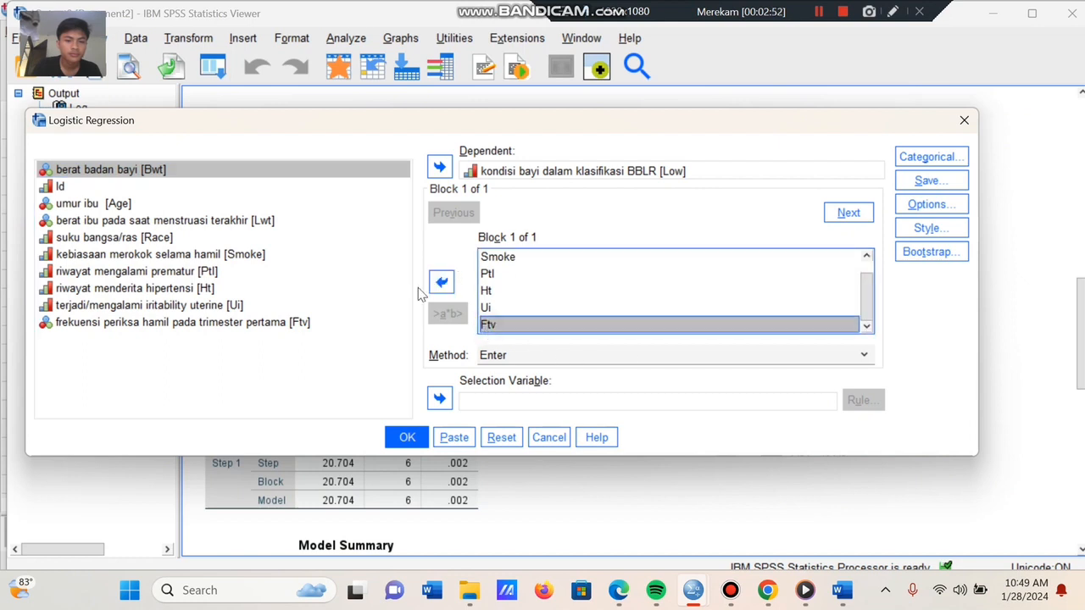
left_click(439, 285)
left_click(404, 443)
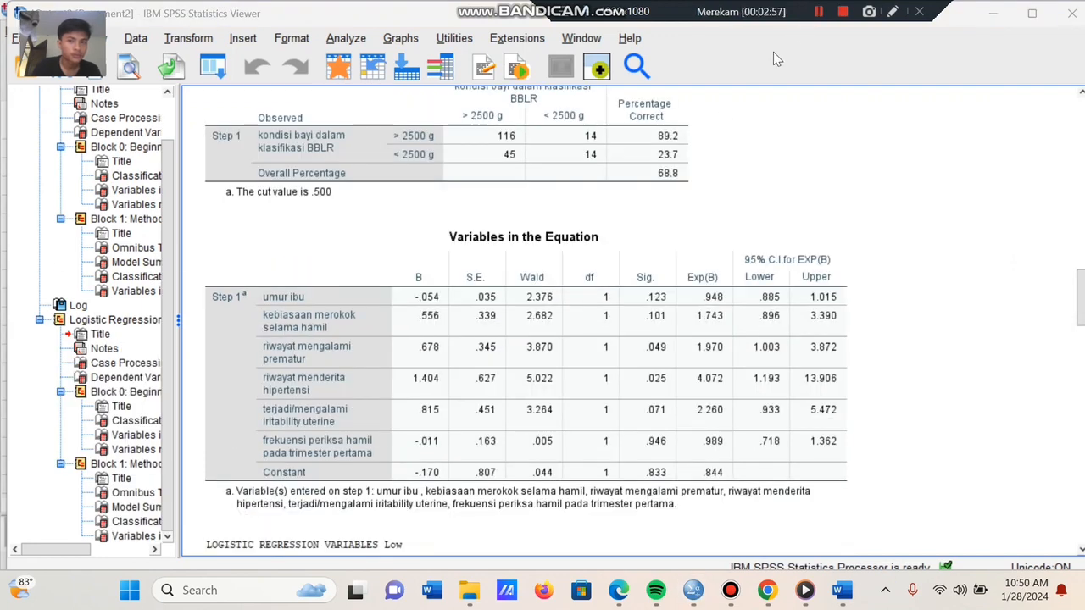
left_click(636, 140)
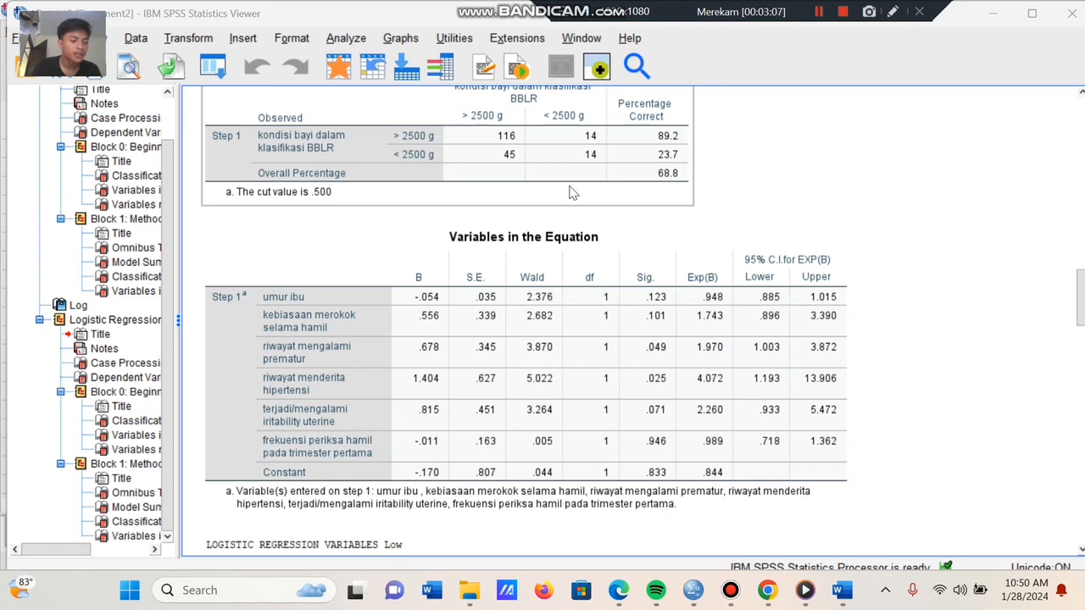
left_click(520, 242)
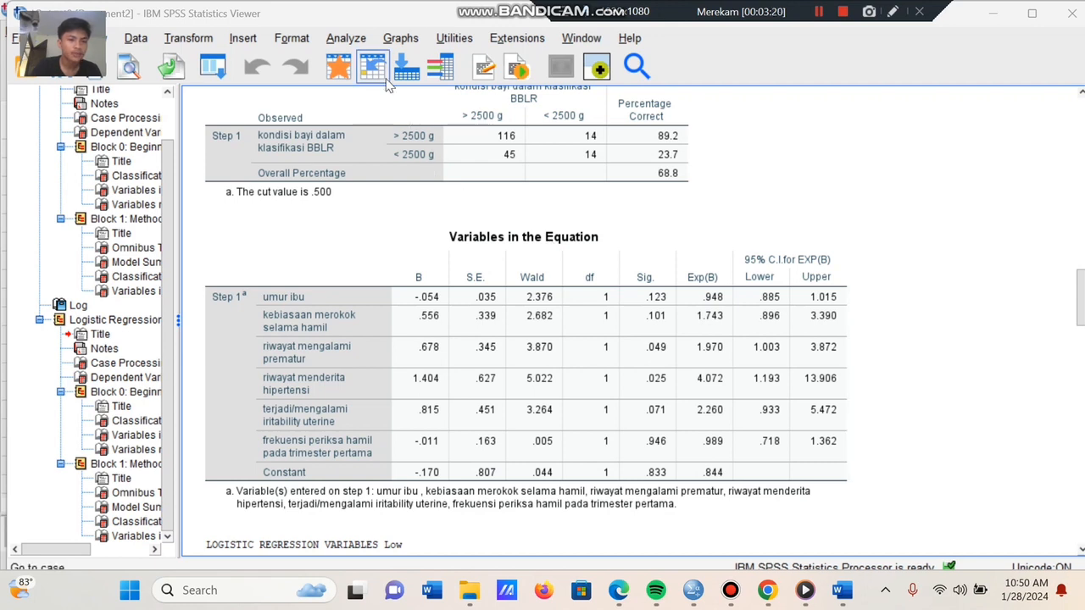
Step: Remove Age from the covariates, keeping Smoke, Ptl, Ht and Ui, and rerun the binary logistic regression
left_click(355, 42)
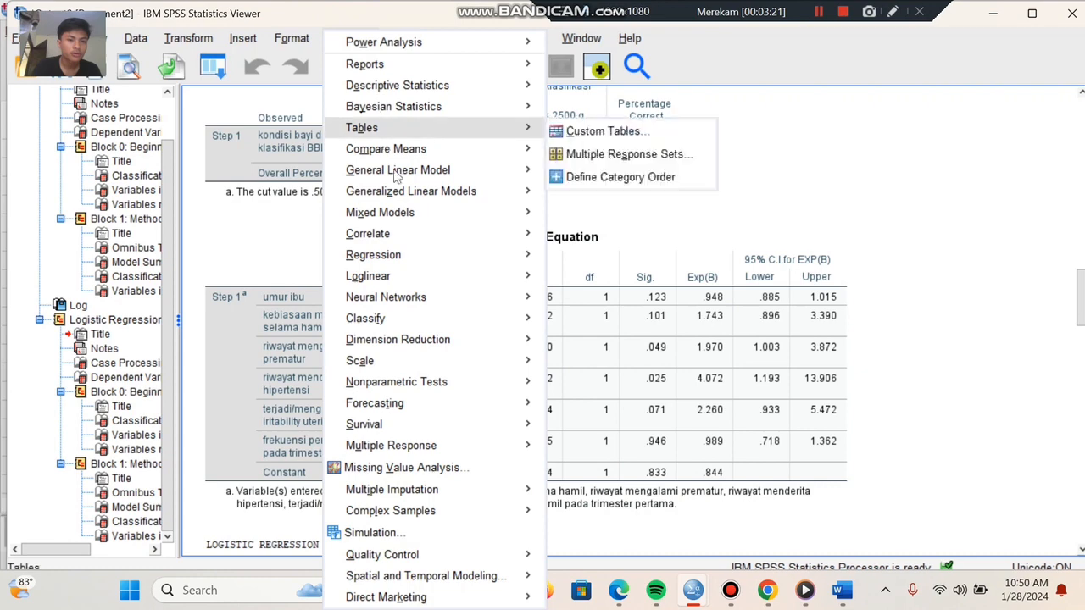
mouse_move(417, 266)
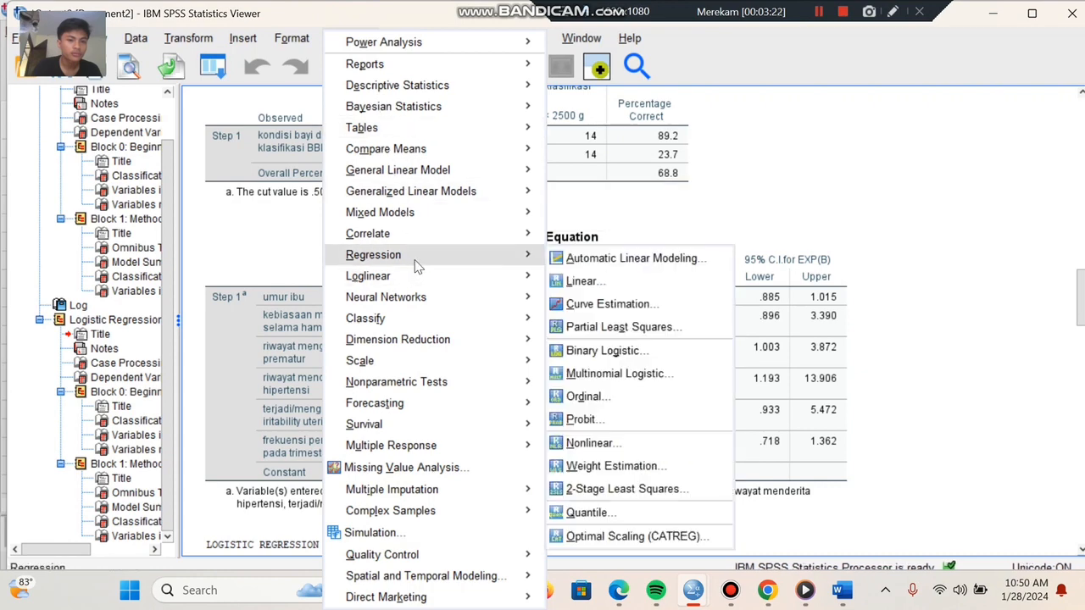
left_click(603, 350)
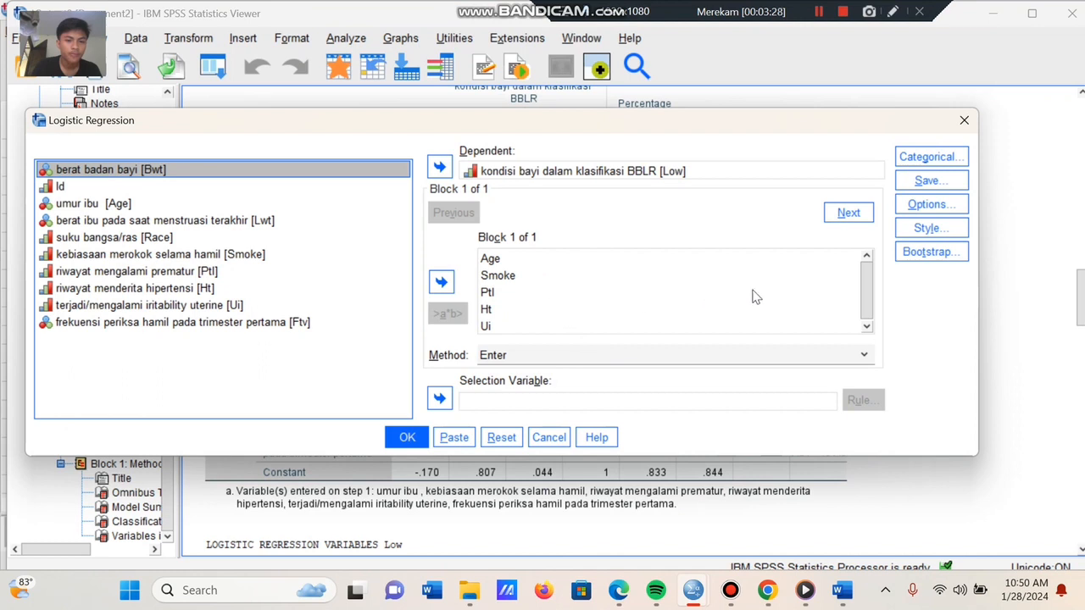
left_click_drag(862, 284, 862, 299)
left_click(512, 259)
left_click(441, 281)
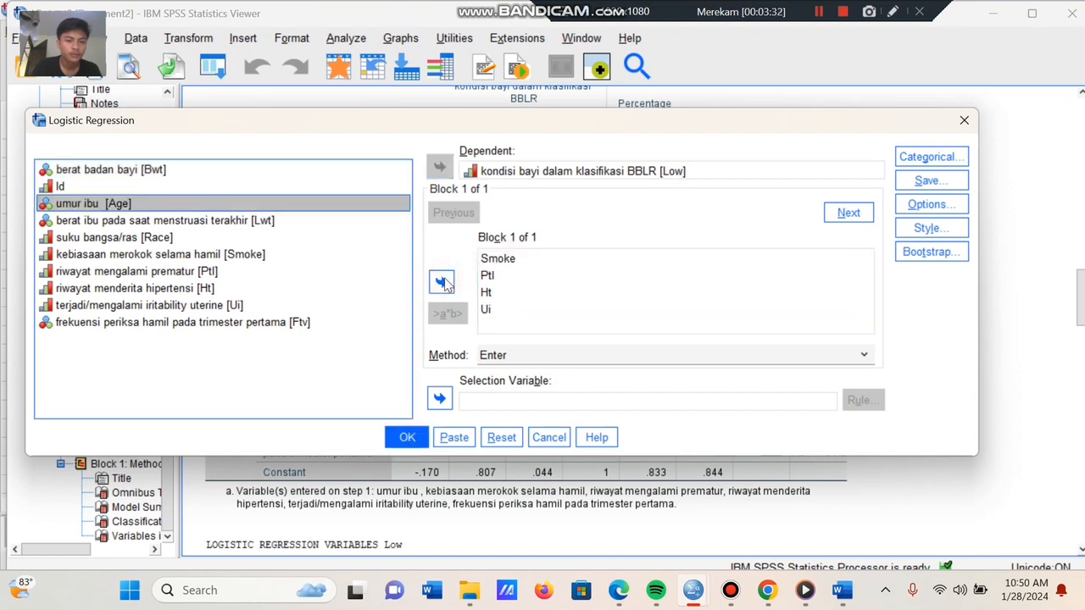
left_click(406, 438)
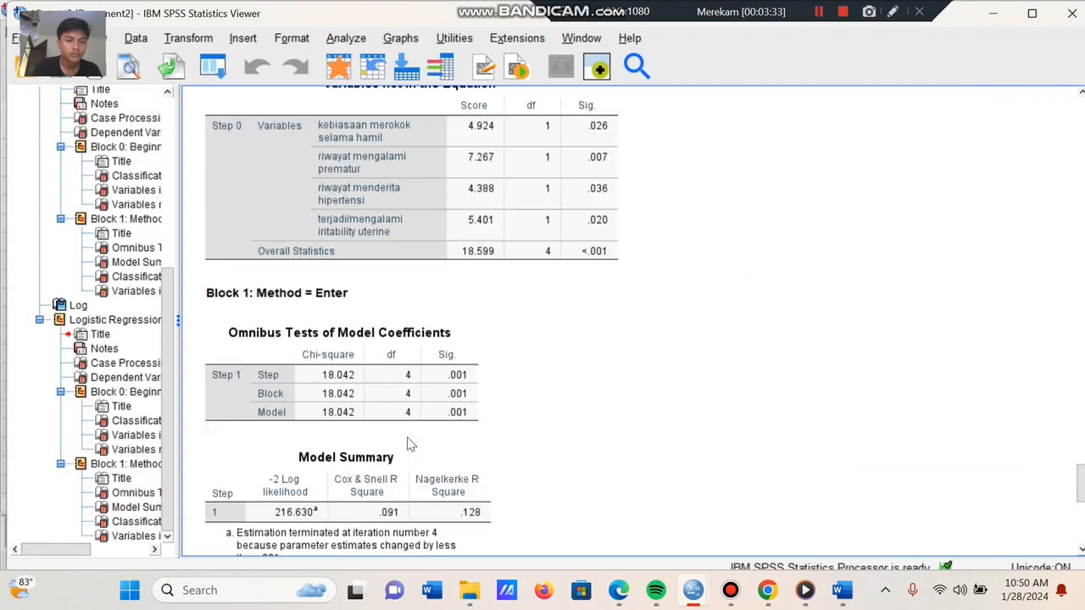
left_click(819, 11)
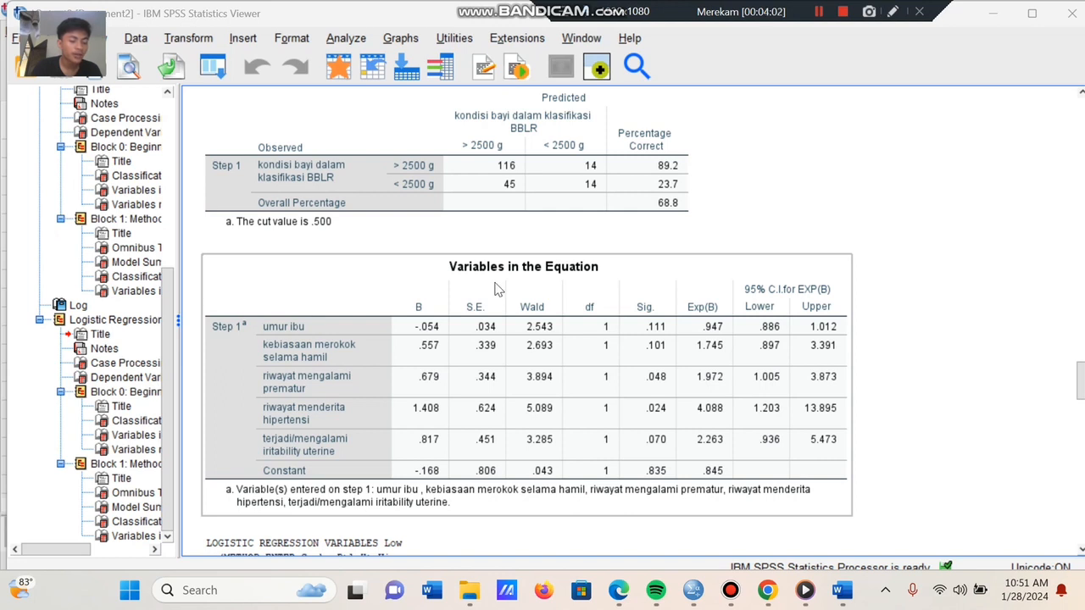
Step: Remove Ptl from the covariates and rerun the binary logistic regression with Smoke, Ht and Ui
left_click(345, 39)
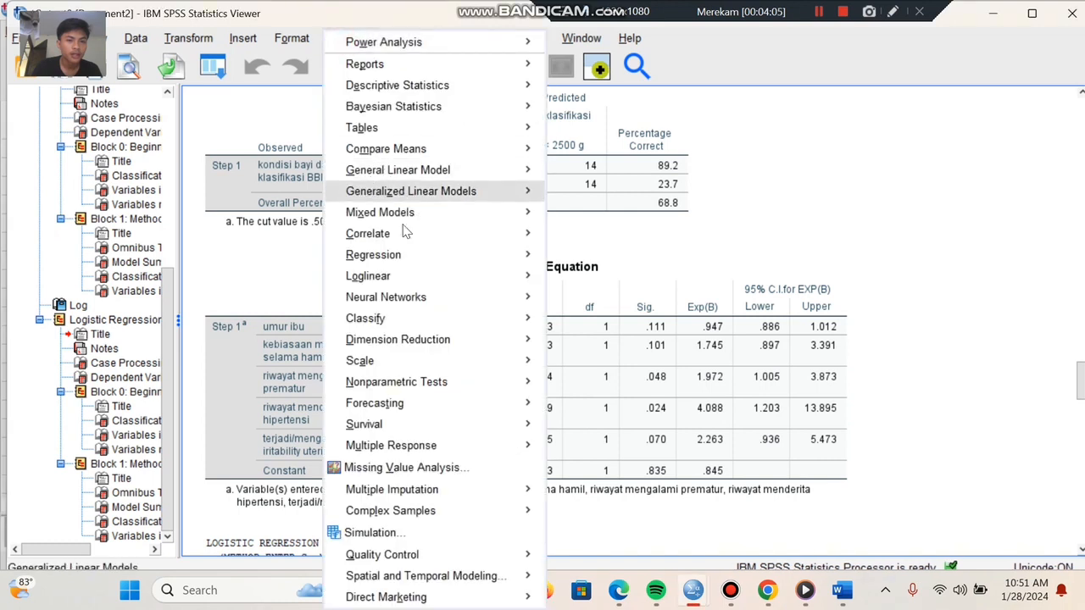
mouse_move(407, 260)
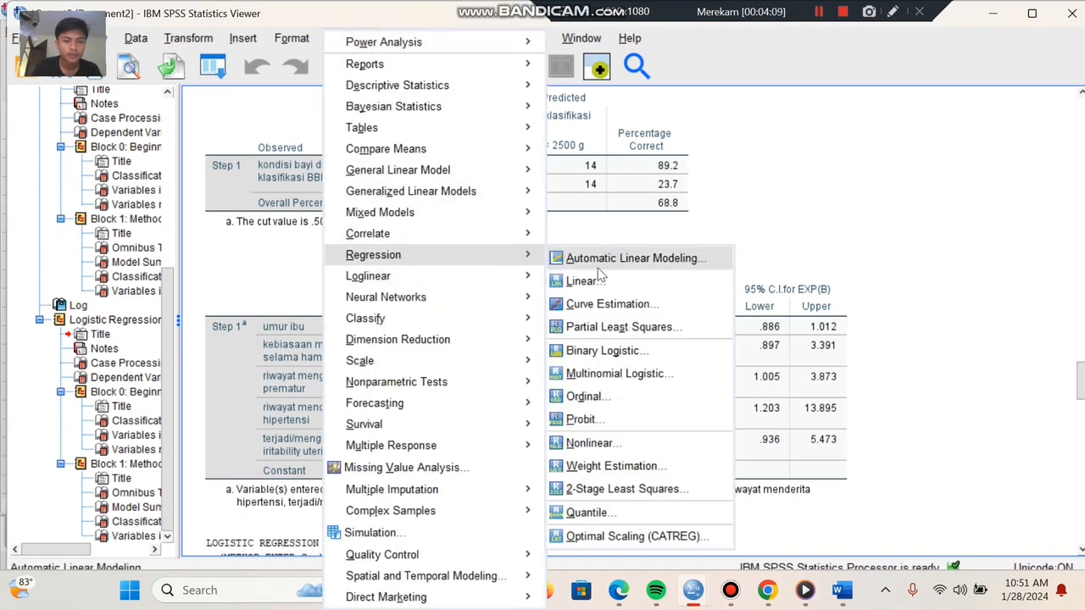
left_click(609, 350)
left_click(493, 279)
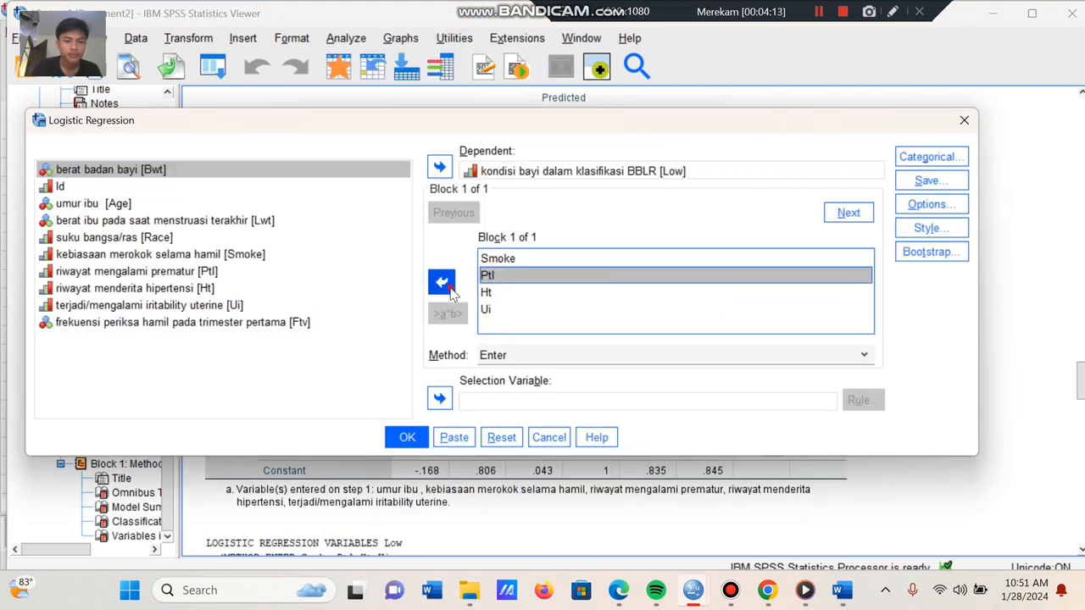
left_click(446, 286)
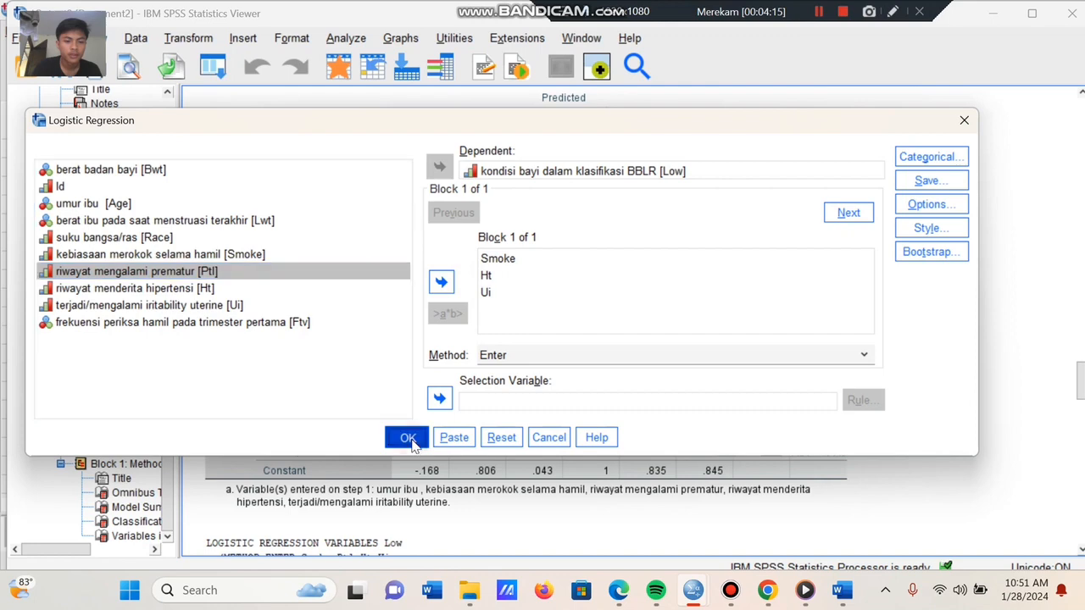
left_click(408, 438)
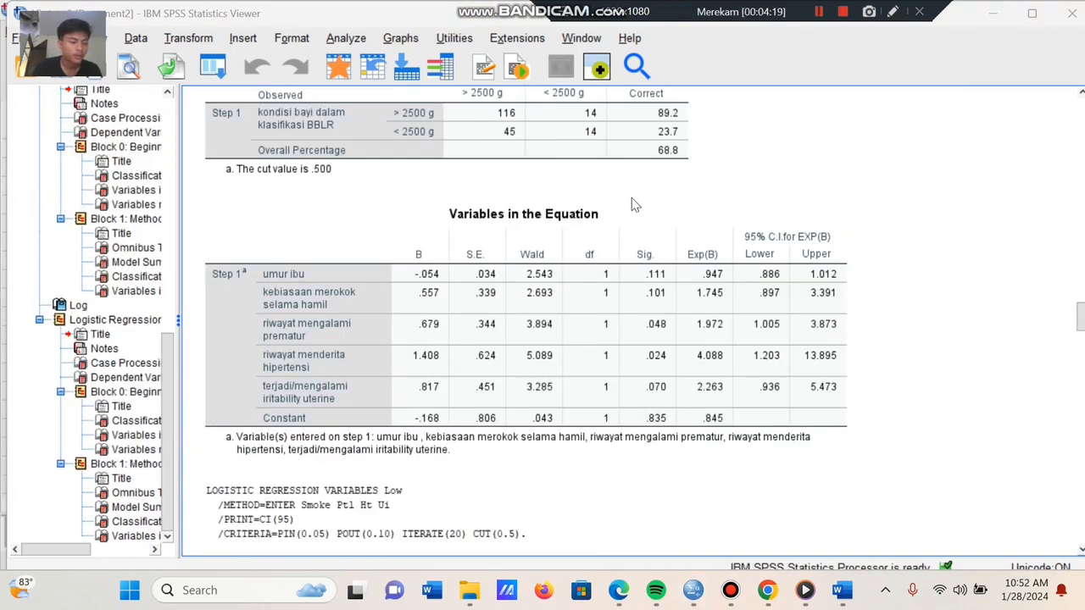
left_click(613, 211)
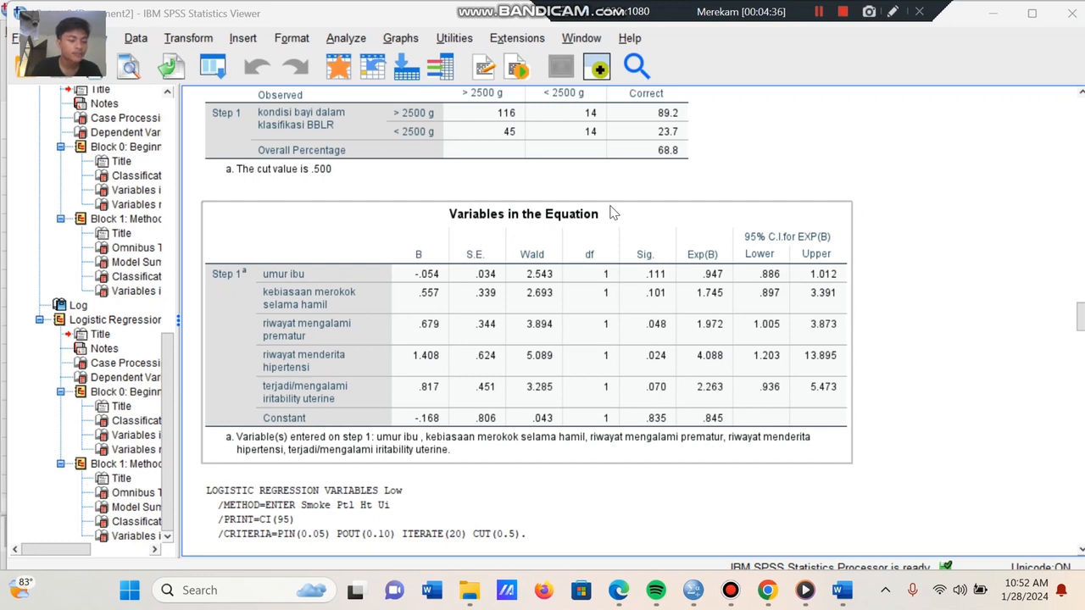
Step: Put Ptl back among the covariates, take out Ui, and run the logistic regression with Smoke, Ht and Ptl
left_click(348, 38)
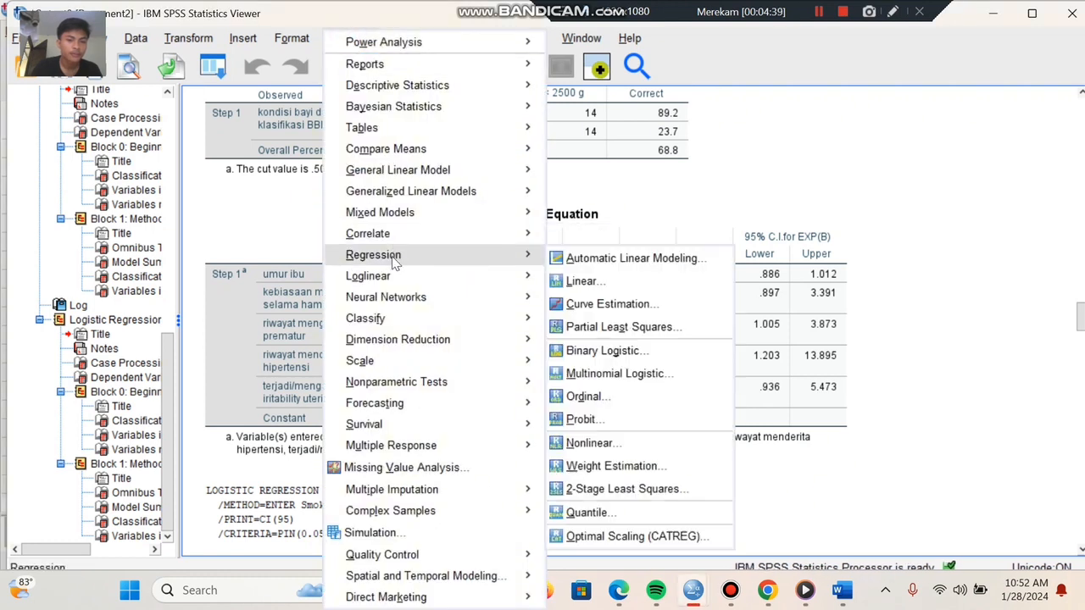
mouse_move(501, 259)
left_click(593, 351)
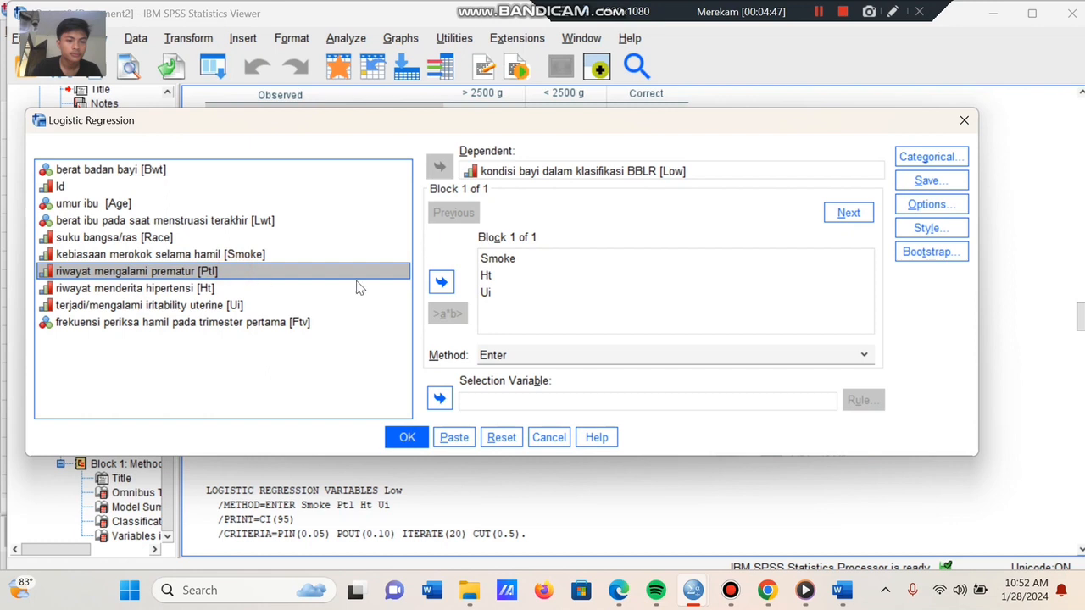
left_click(441, 284)
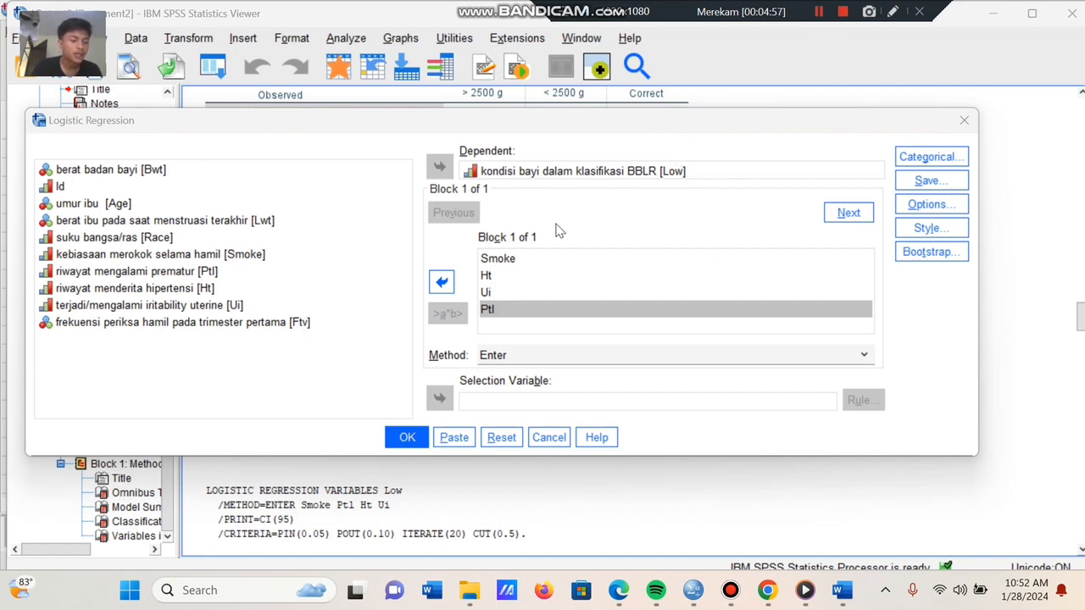
left_click(492, 294)
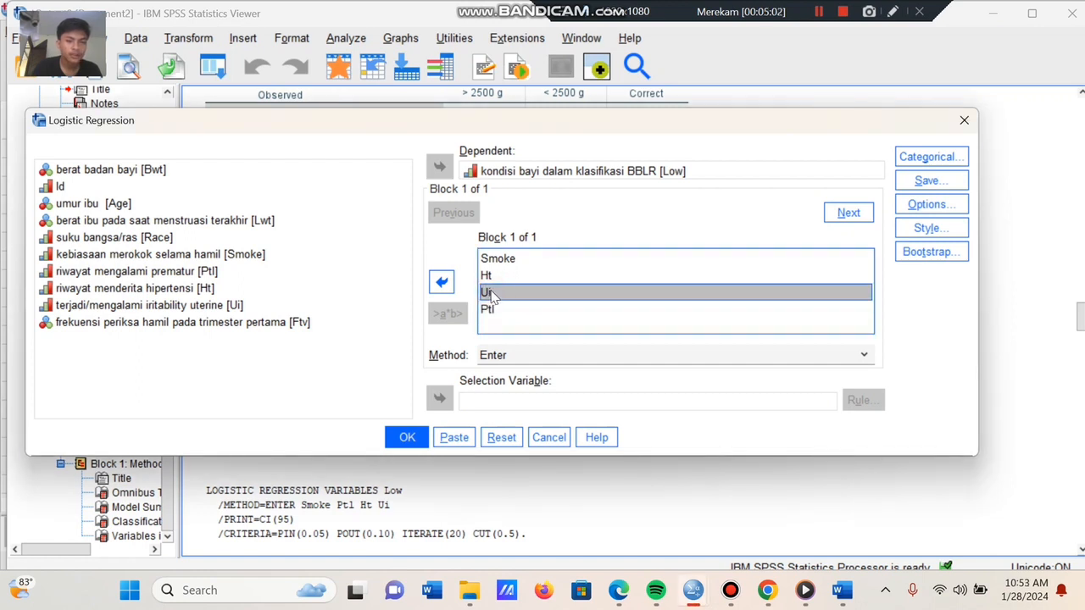
left_click(441, 284)
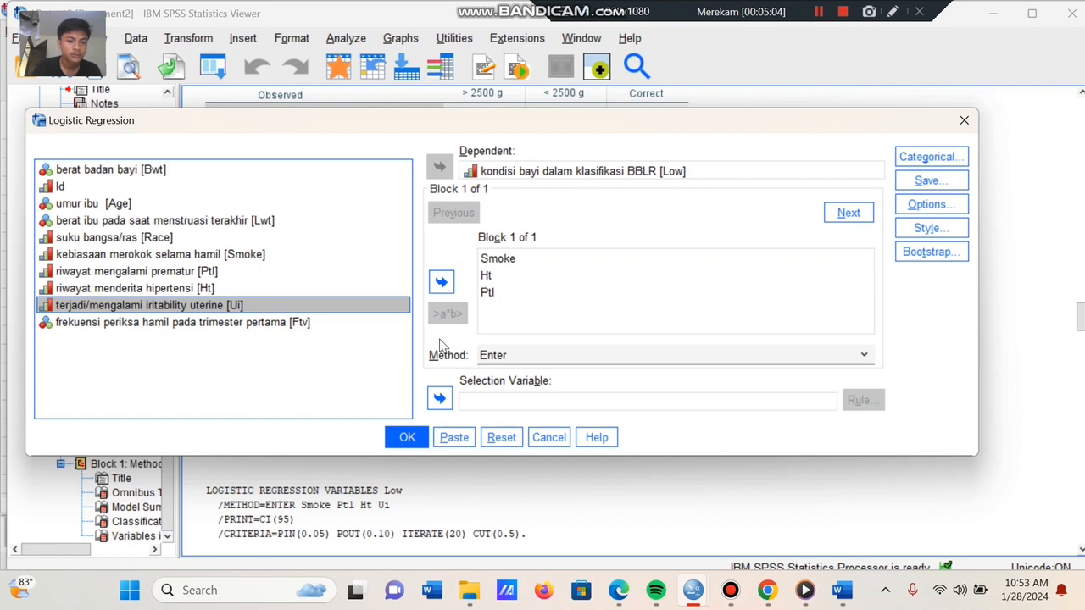
left_click(416, 436)
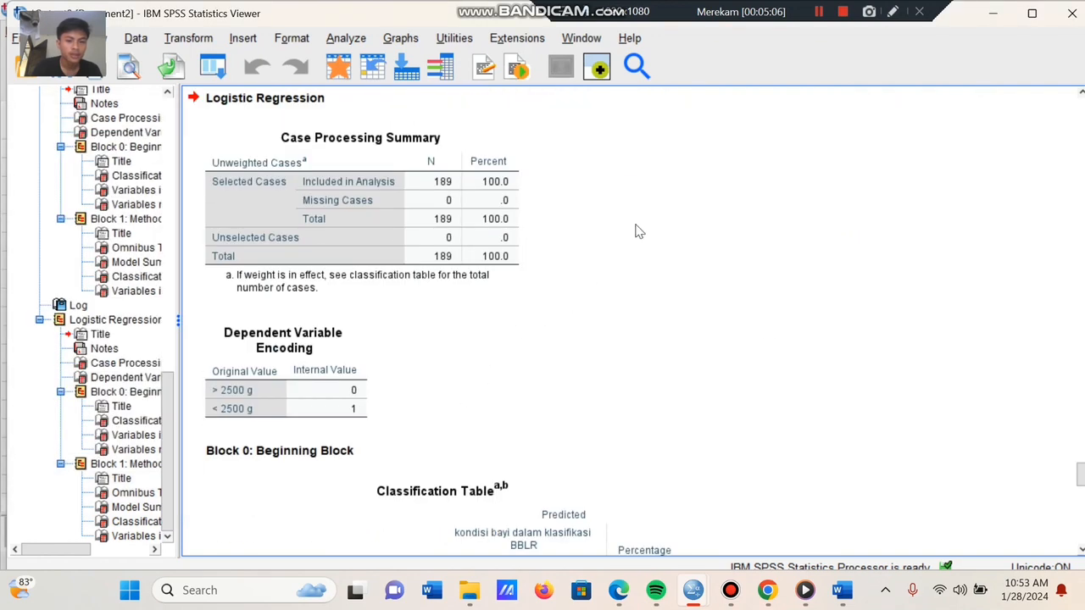
left_click(819, 11)
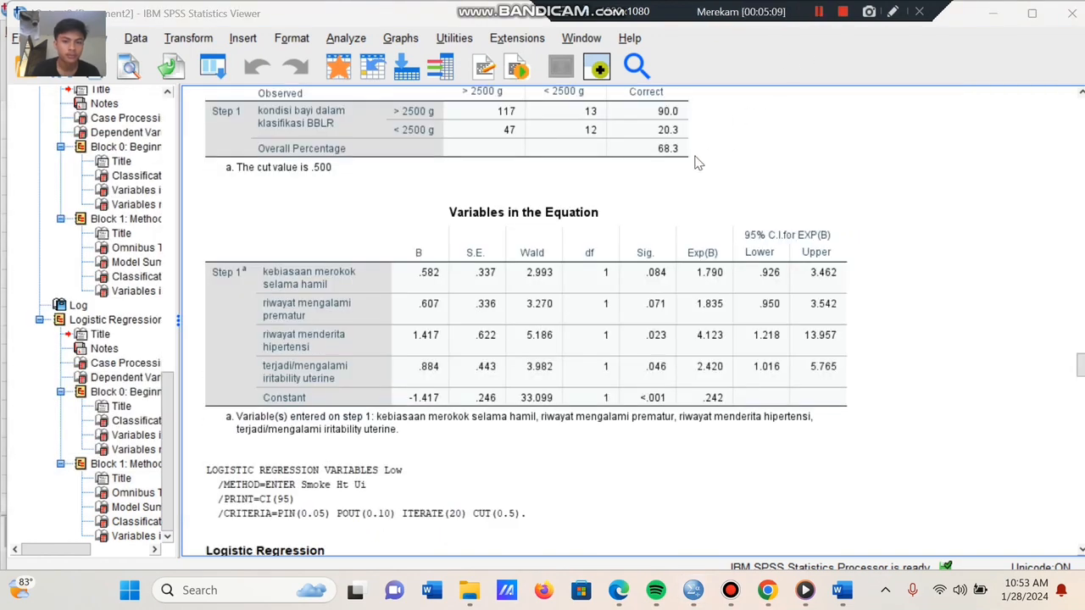
left_click(527, 243)
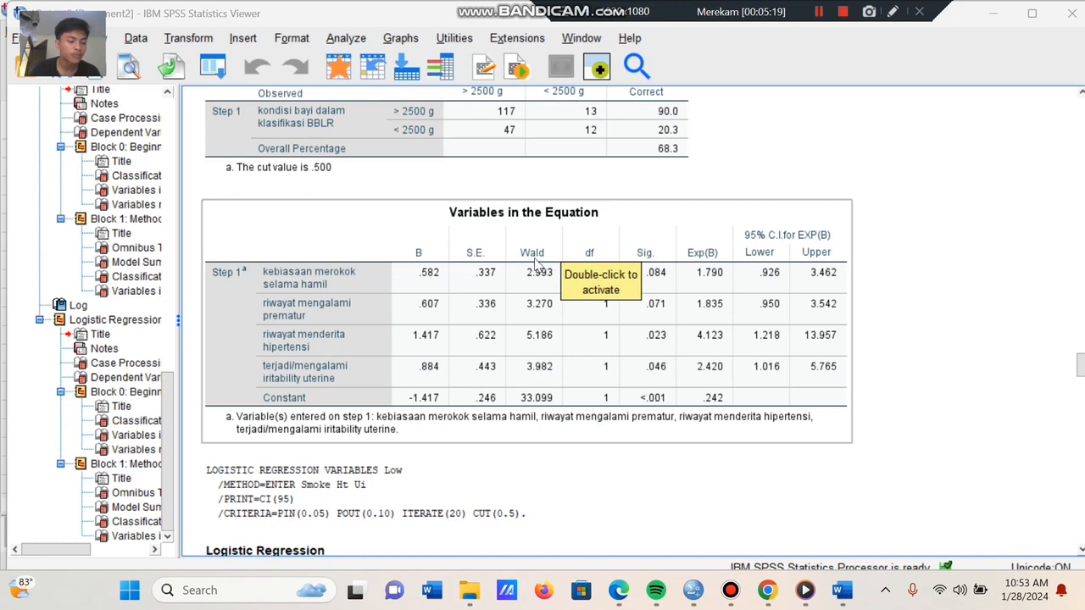
Step: Add Ui back to the covariates and run the logistic regression with Smoke, Ht, Ptl and Ui
left_click(331, 40)
mouse_move(412, 254)
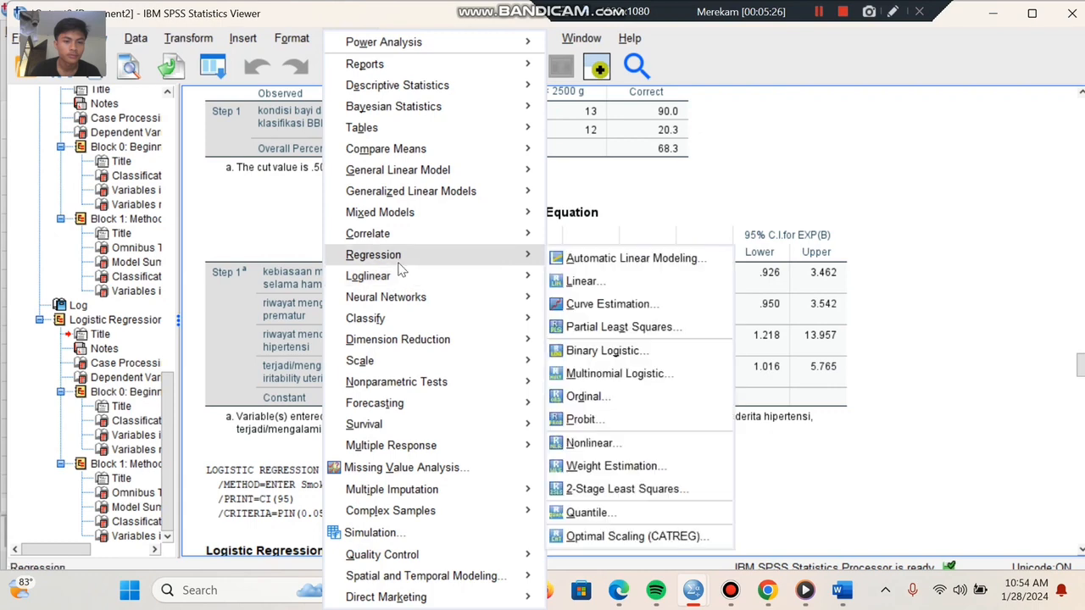
left_click(608, 351)
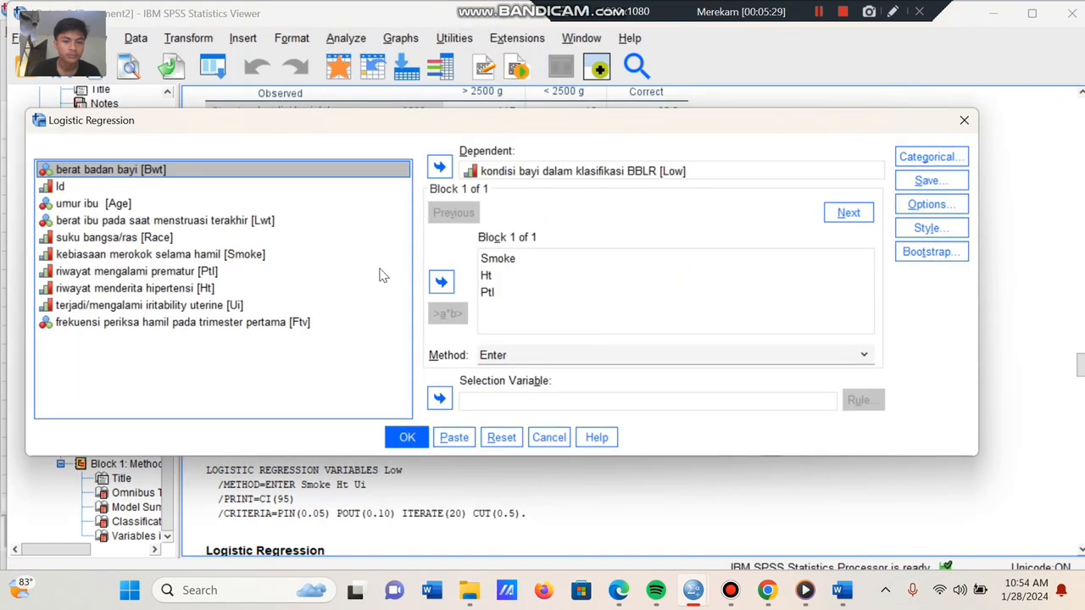
left_click(229, 307)
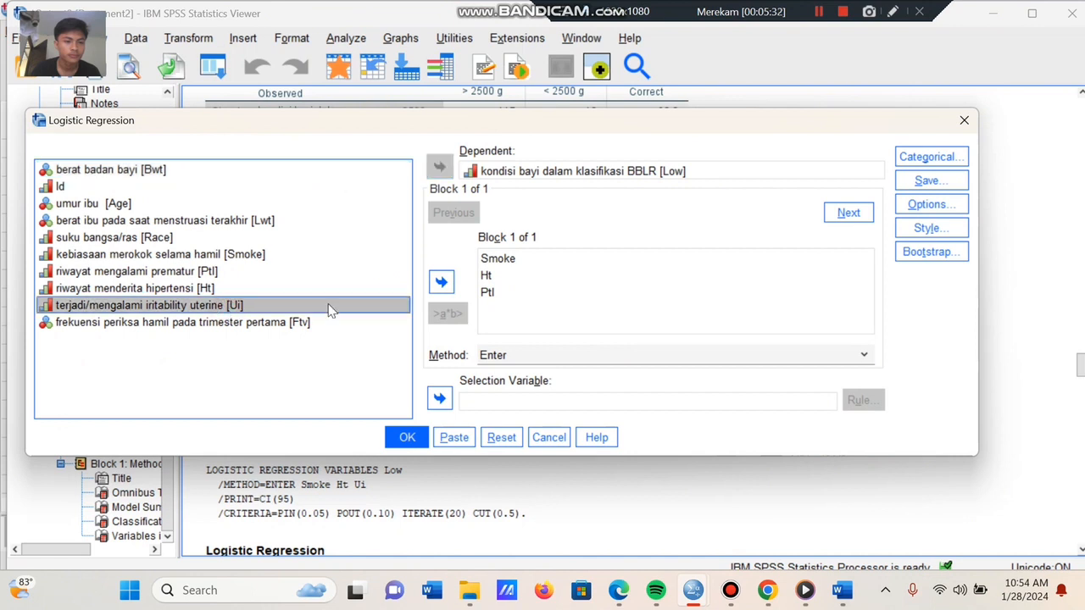
left_click(443, 282)
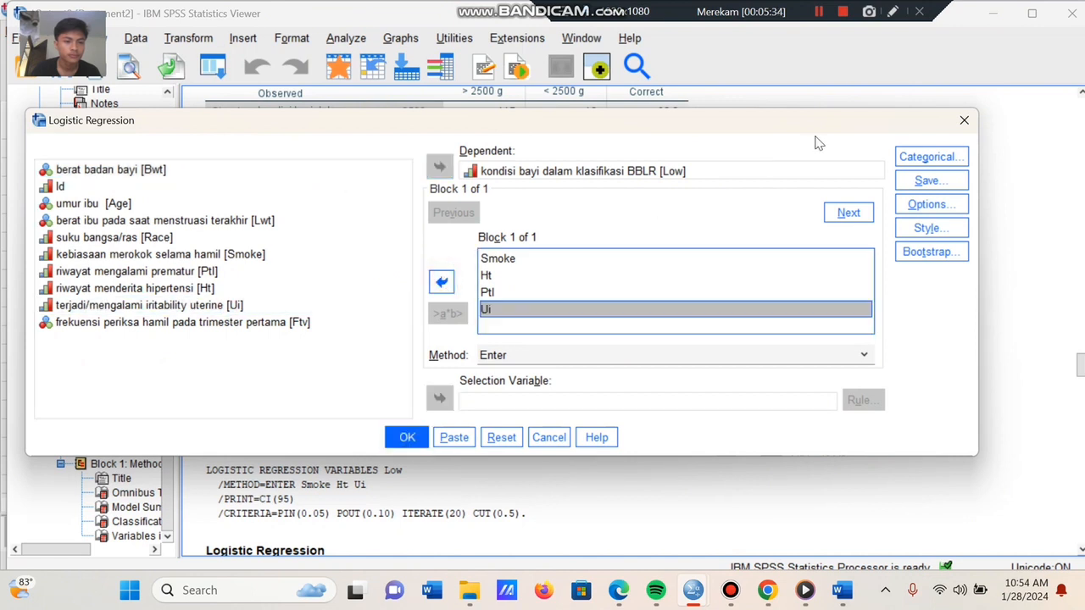
left_click(821, 13)
left_click(823, 12)
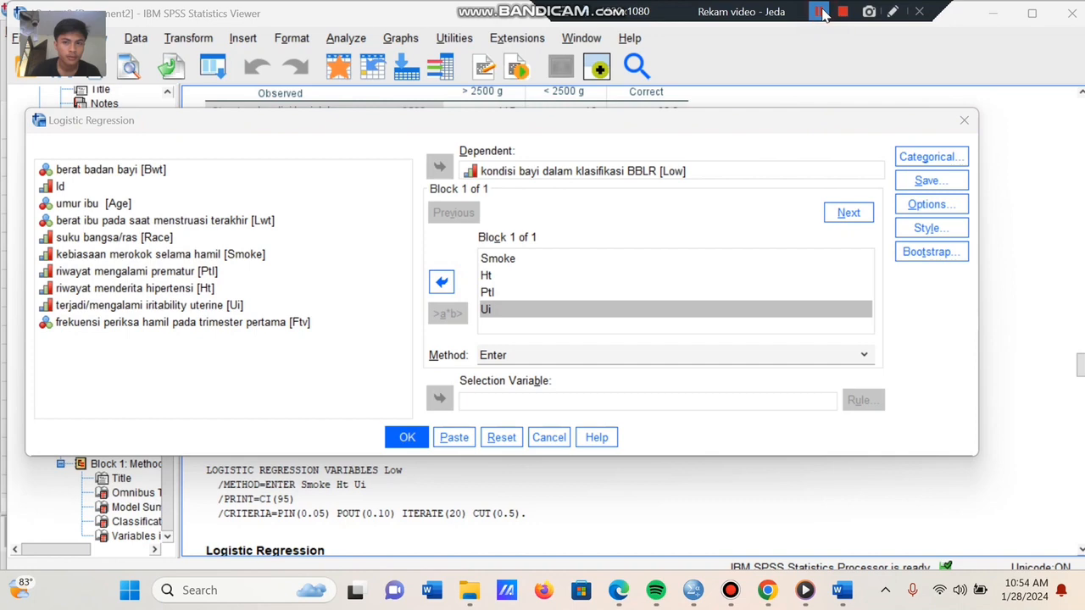
left_click(406, 437)
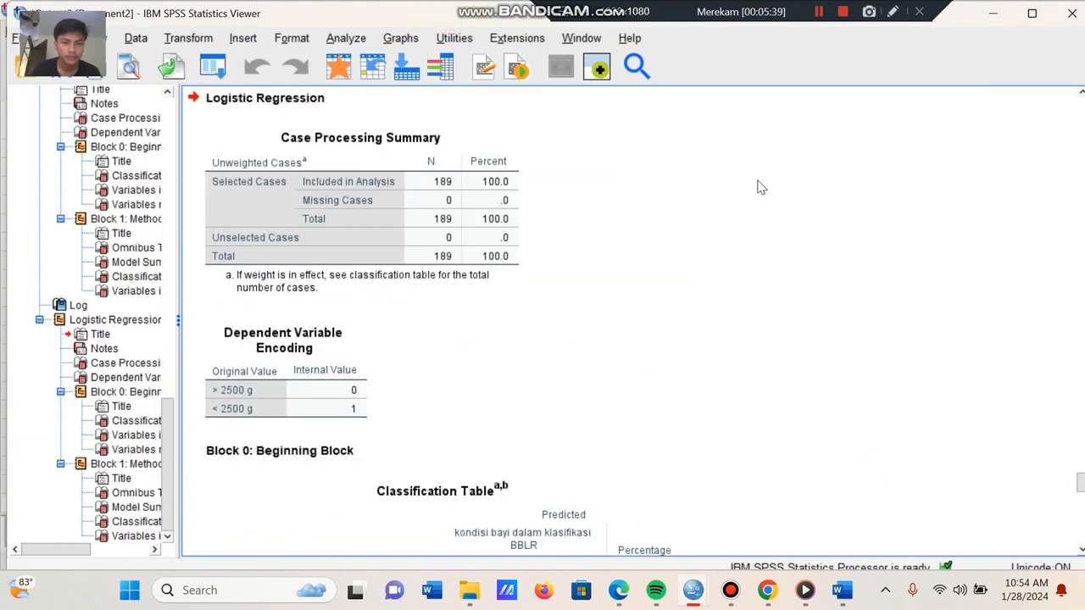
left_click(820, 14)
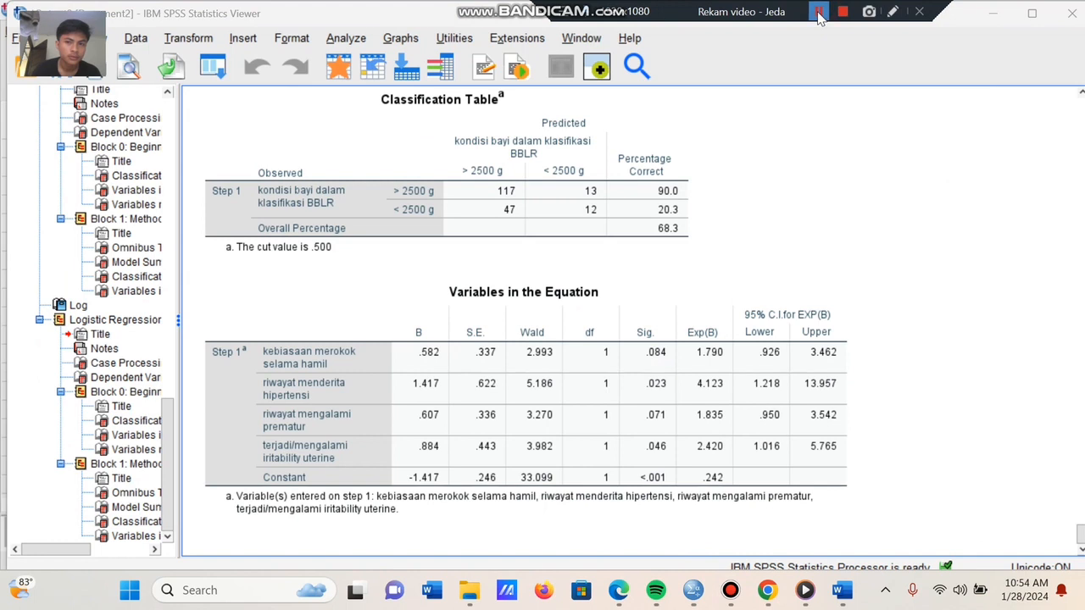
left_click(821, 13)
left_click(652, 202)
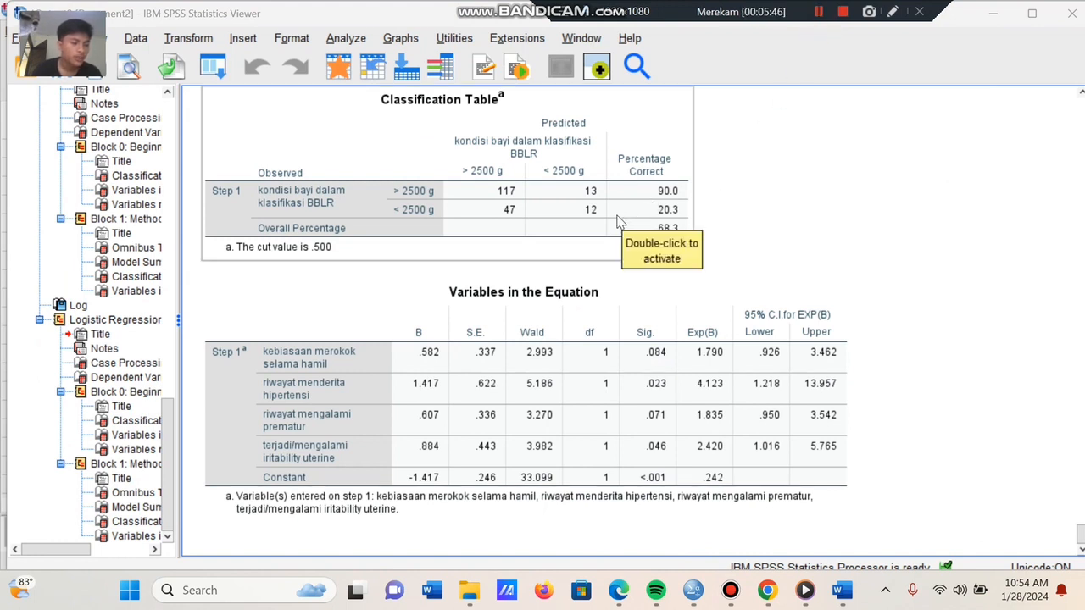
left_click(555, 295)
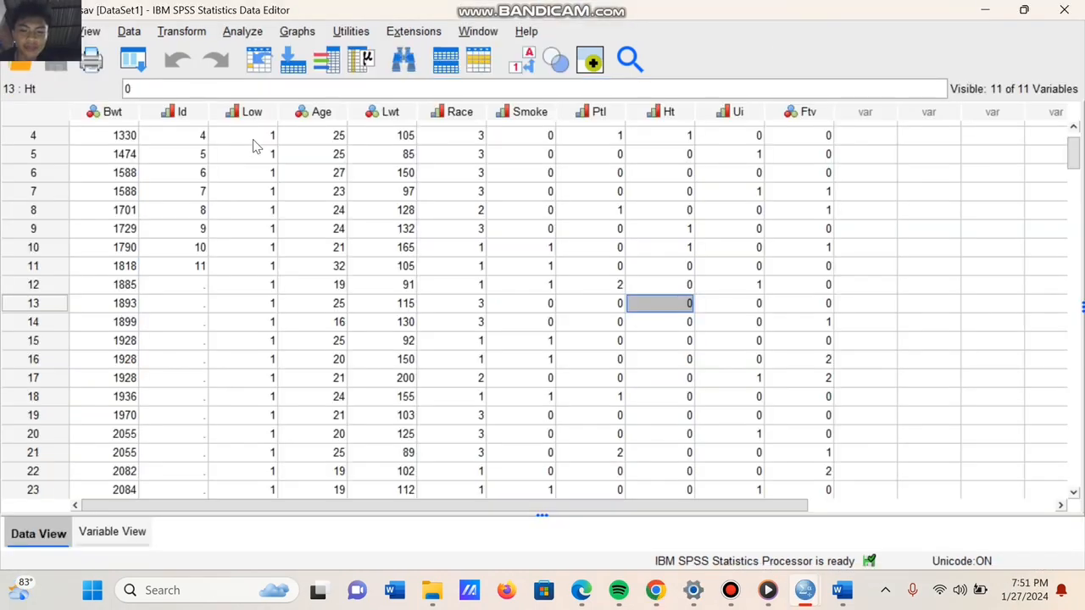
Step: Start a binary logistic regression and set kondisi bayi dalam klasifikasi BBLR [Low] as the dependent variable
left_click(237, 34)
mouse_move(271, 198)
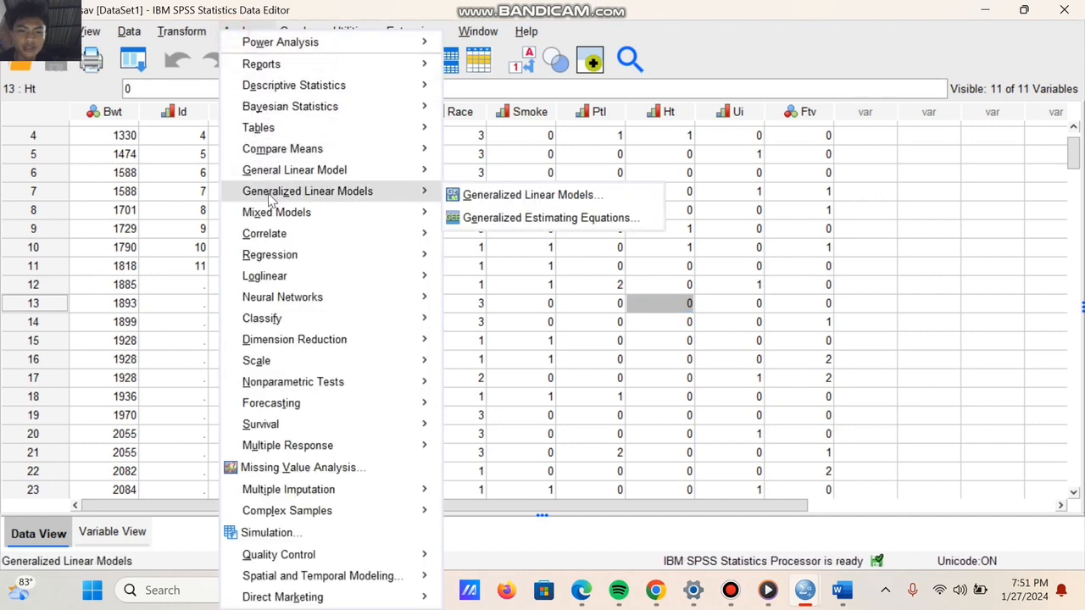
mouse_move(273, 258)
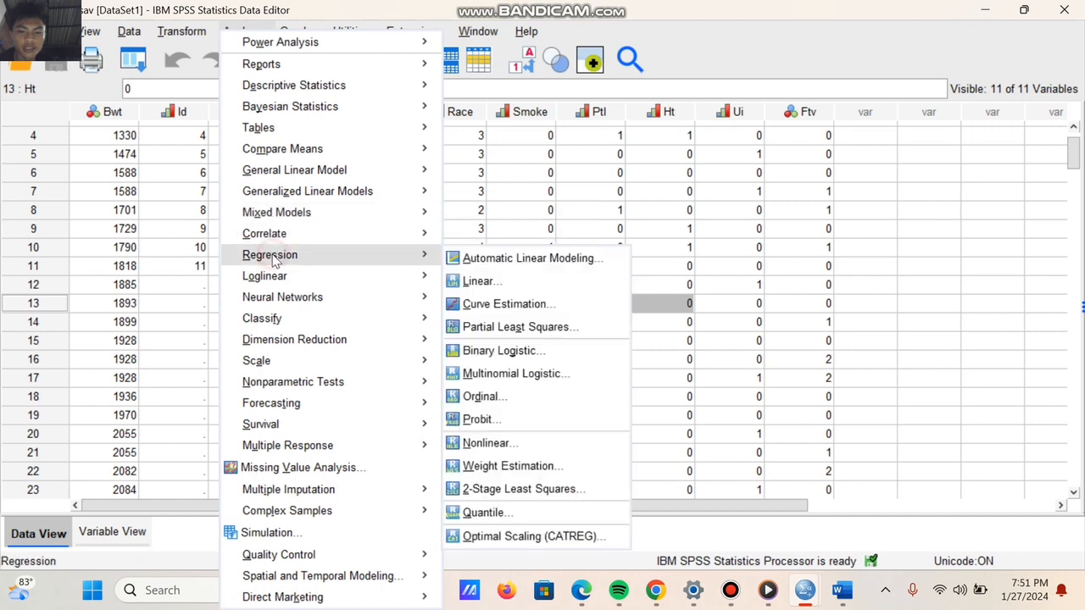
left_click(471, 348)
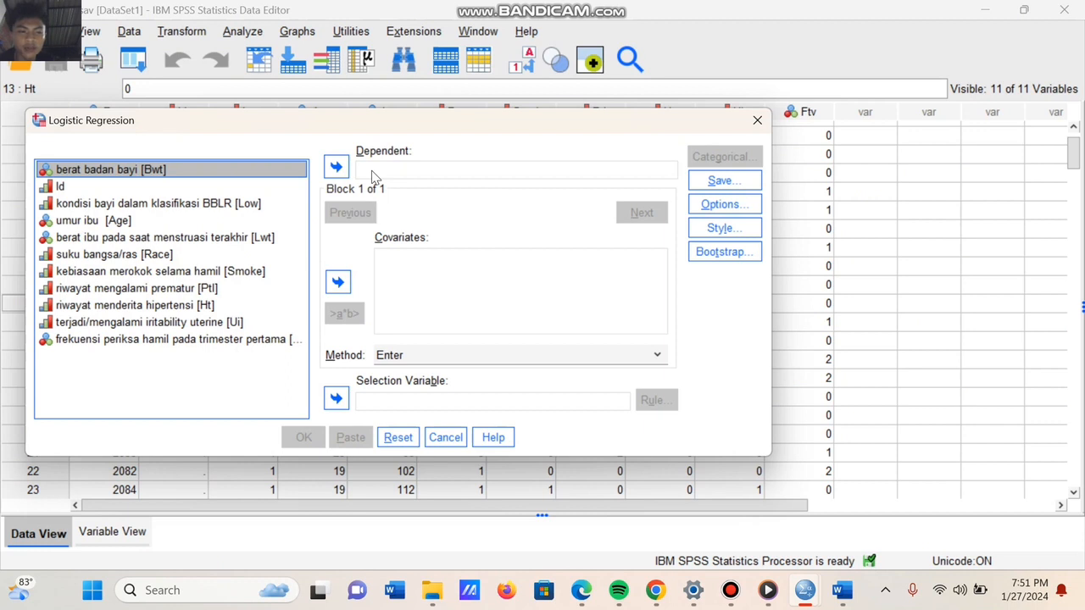
left_click(247, 204)
left_click(334, 167)
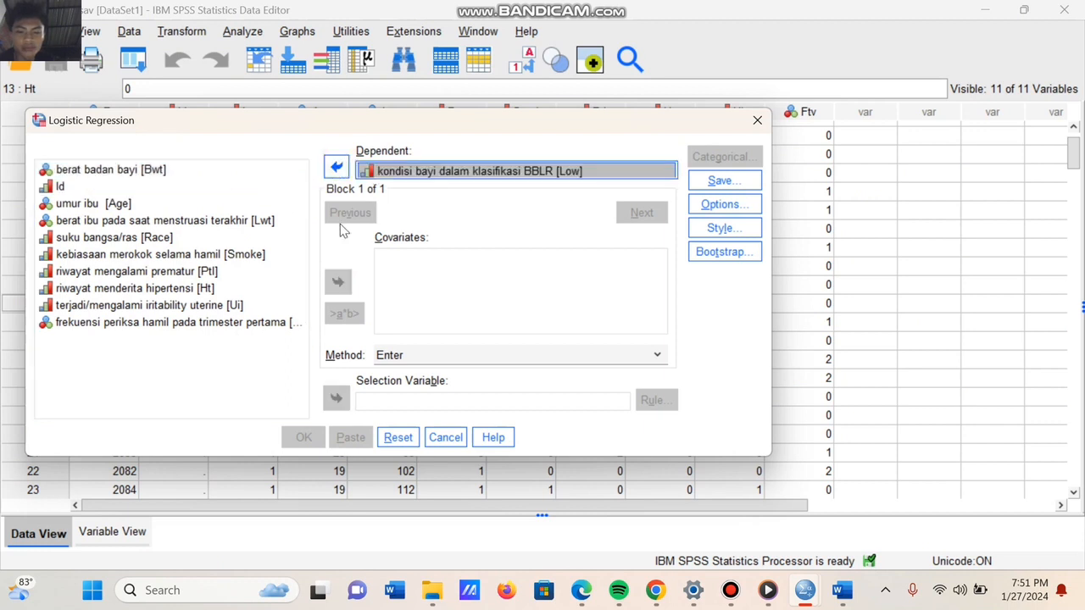
Step: Add Race, Smoke, Ptl, Ht and Ui as covariates in the first block of the logistic regression
left_click(381, 285)
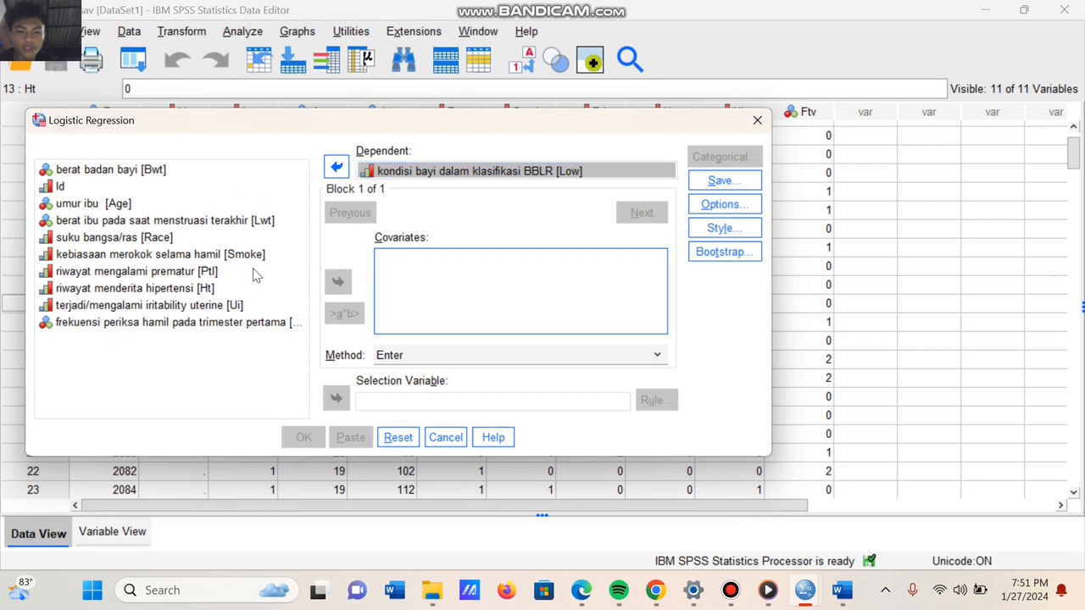
left_click(166, 240)
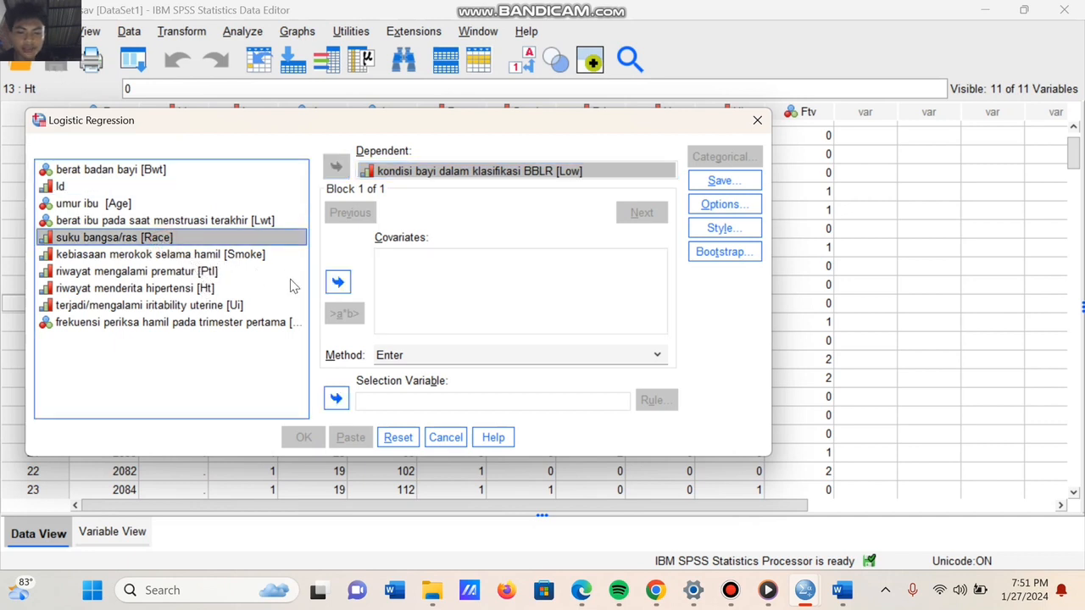
left_click(338, 282)
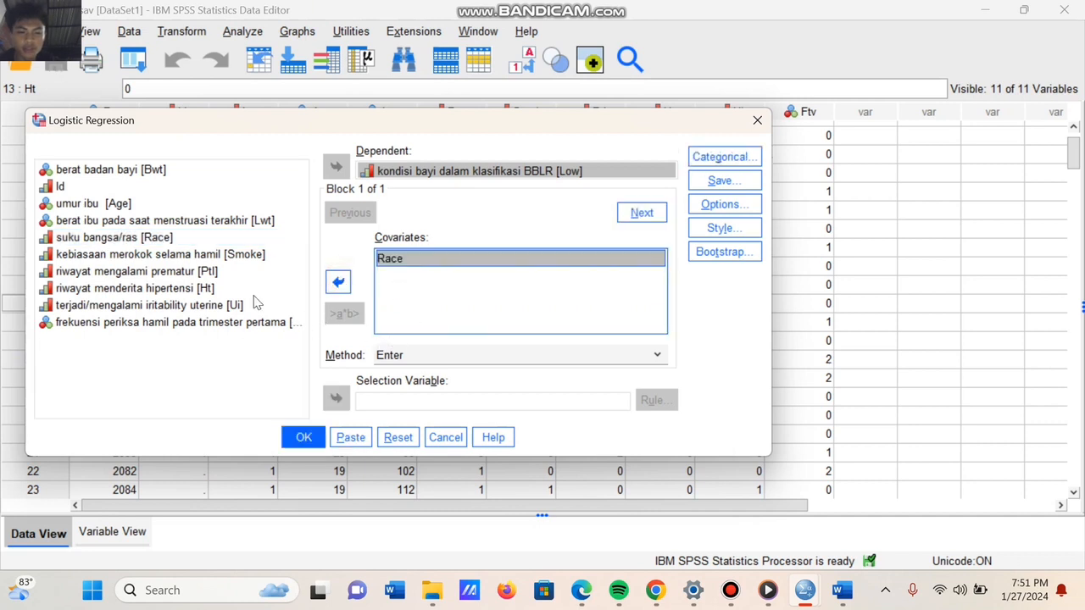
left_click(246, 262)
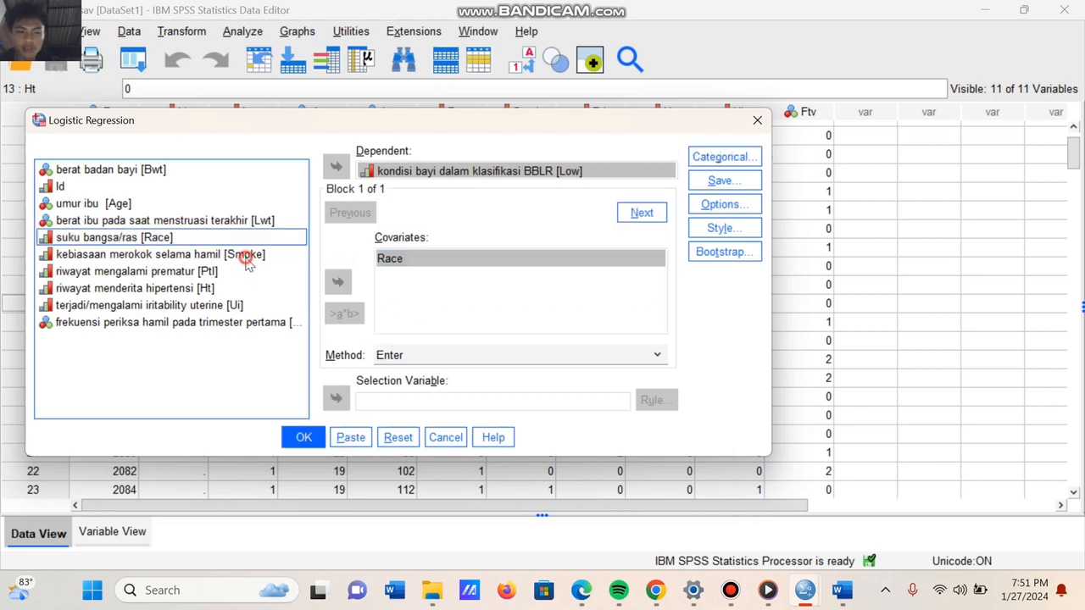
left_click(338, 286)
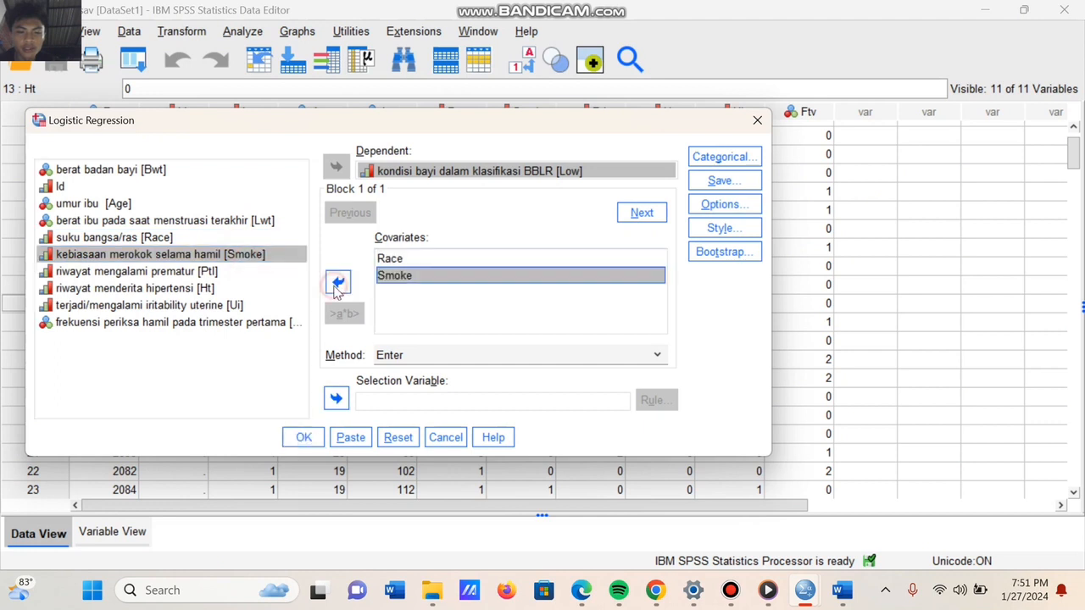
left_click(207, 278)
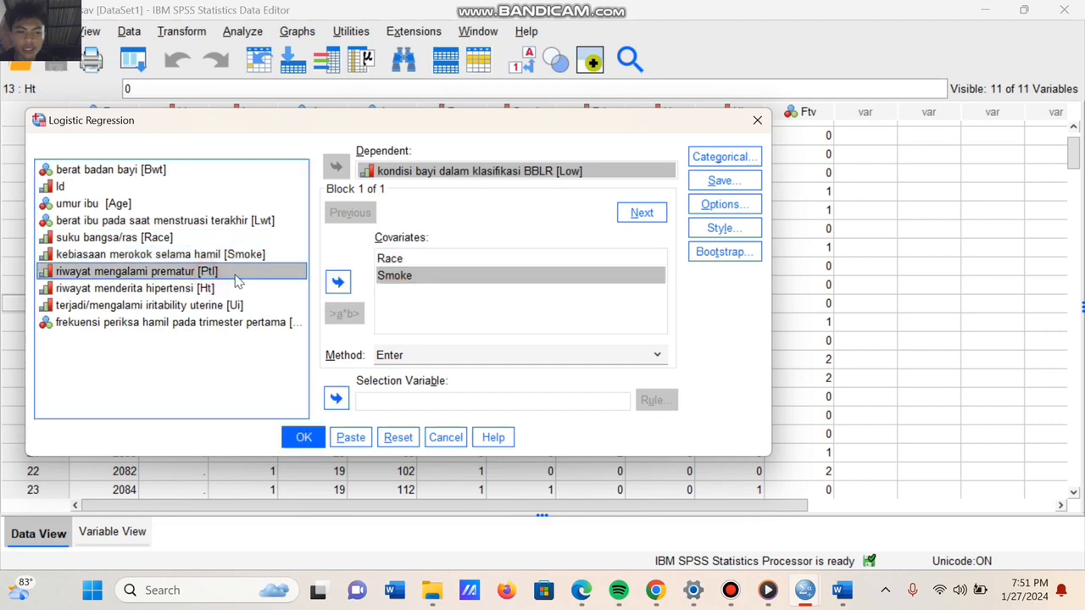
left_click(339, 284)
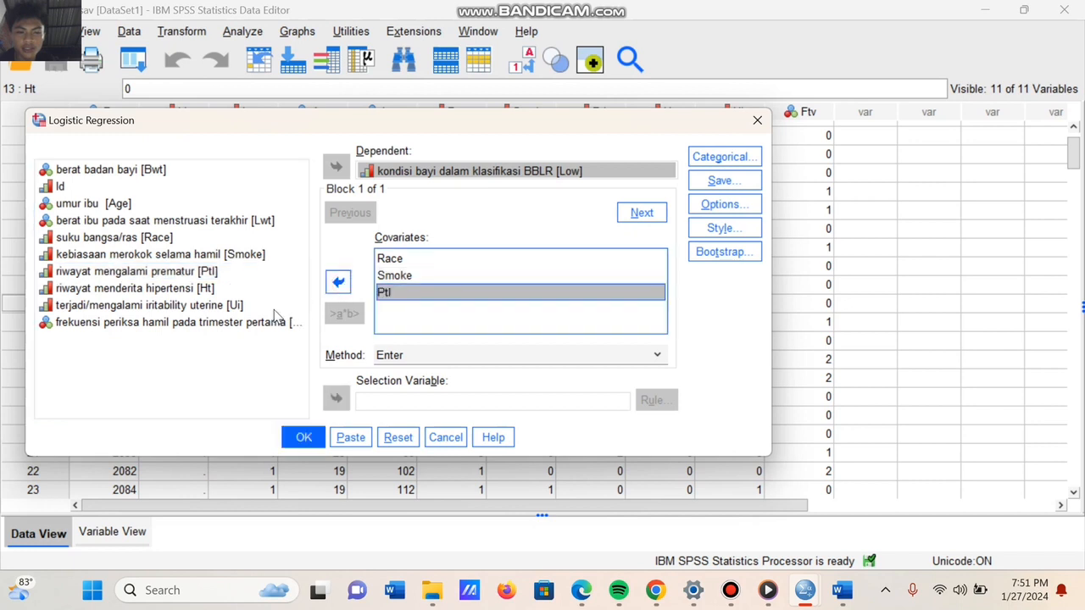
left_click(206, 290)
left_click(338, 284)
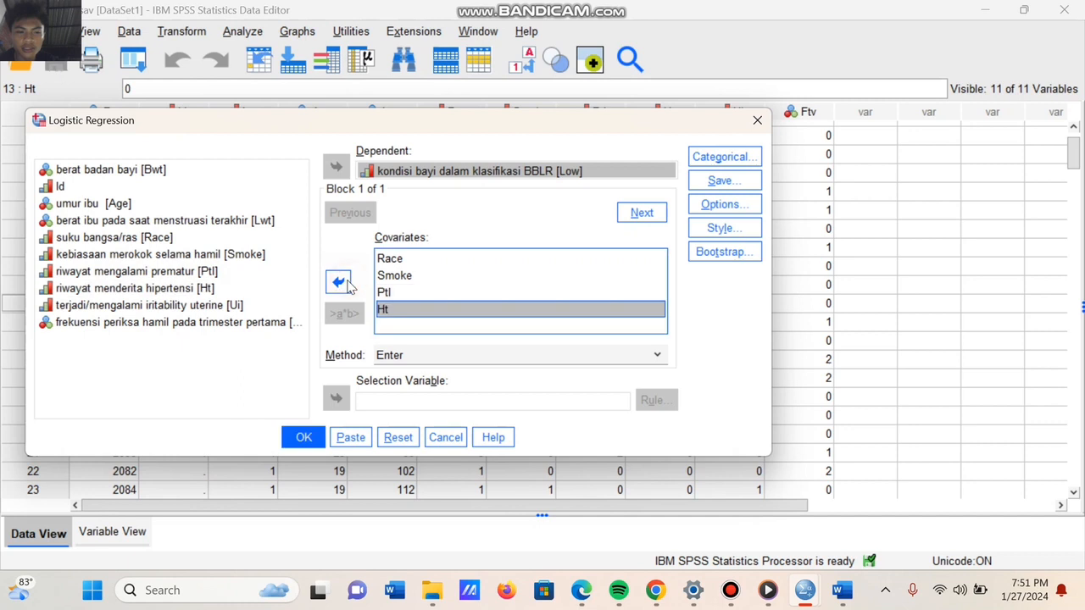
left_click(258, 307)
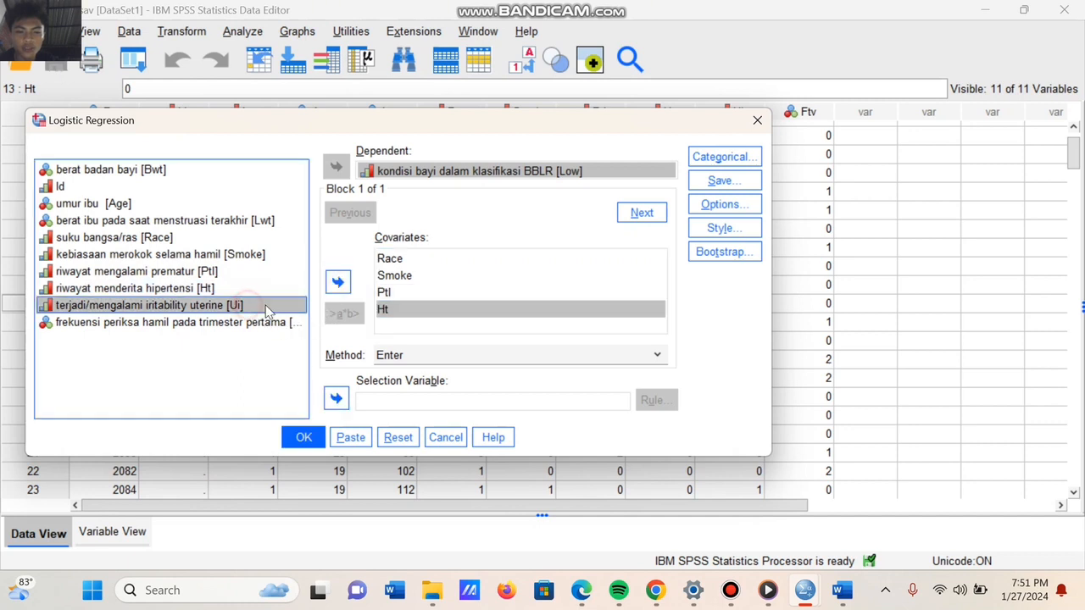
left_click(338, 283)
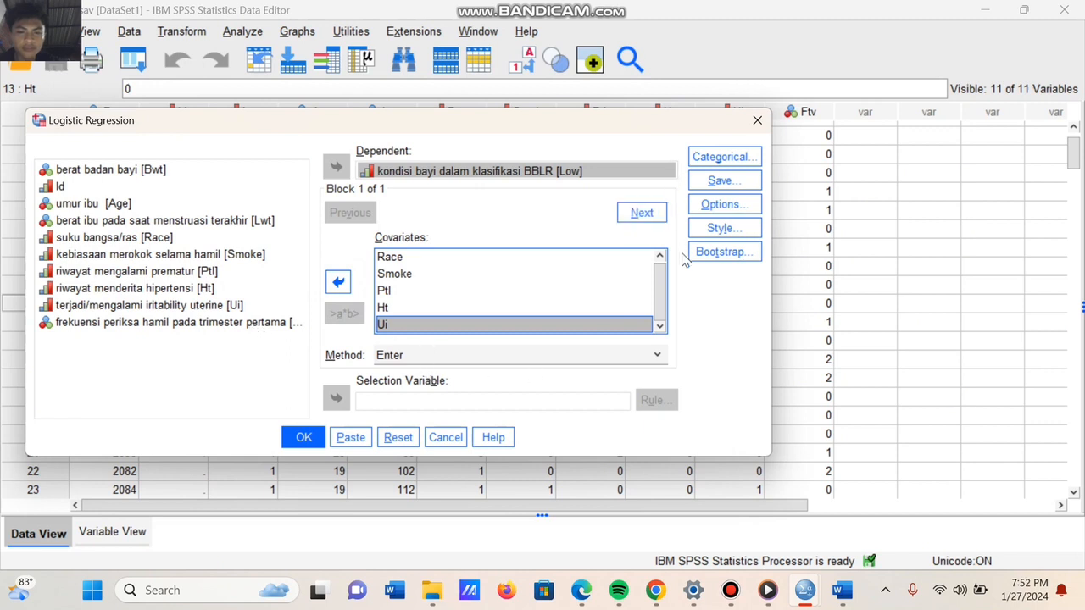
Step: Create a second covariate block containing Smoke and Ht, keeping the Enter method
left_click(643, 215)
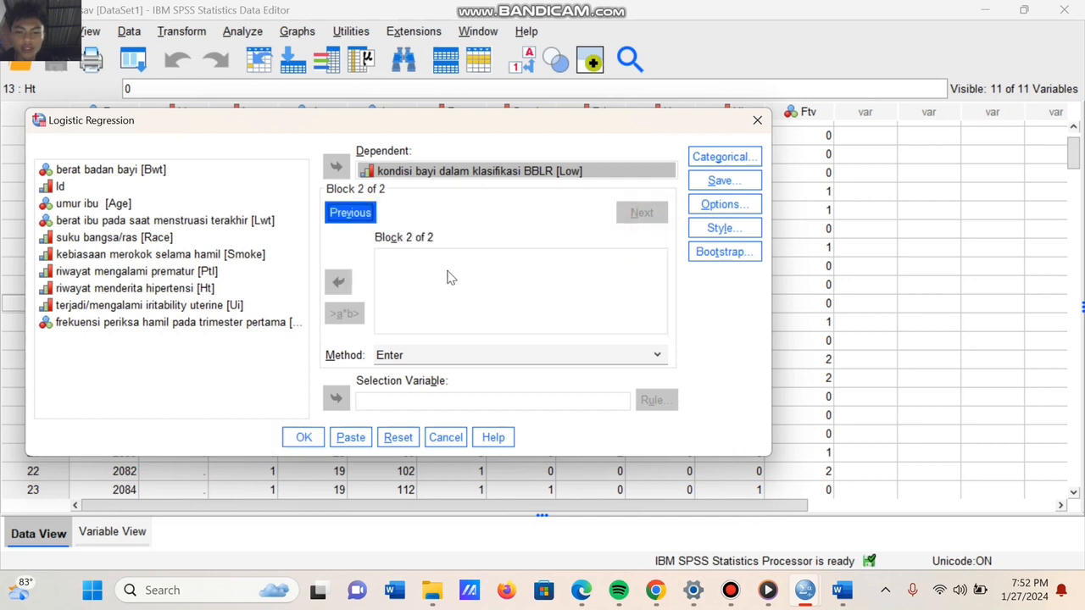
left_click(441, 172)
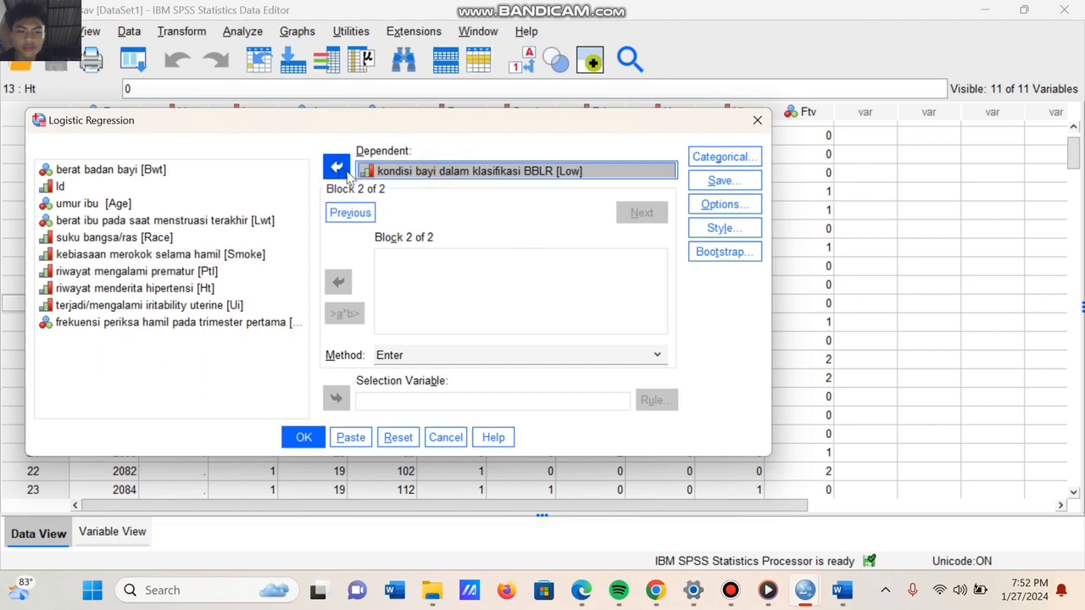
left_click(423, 305)
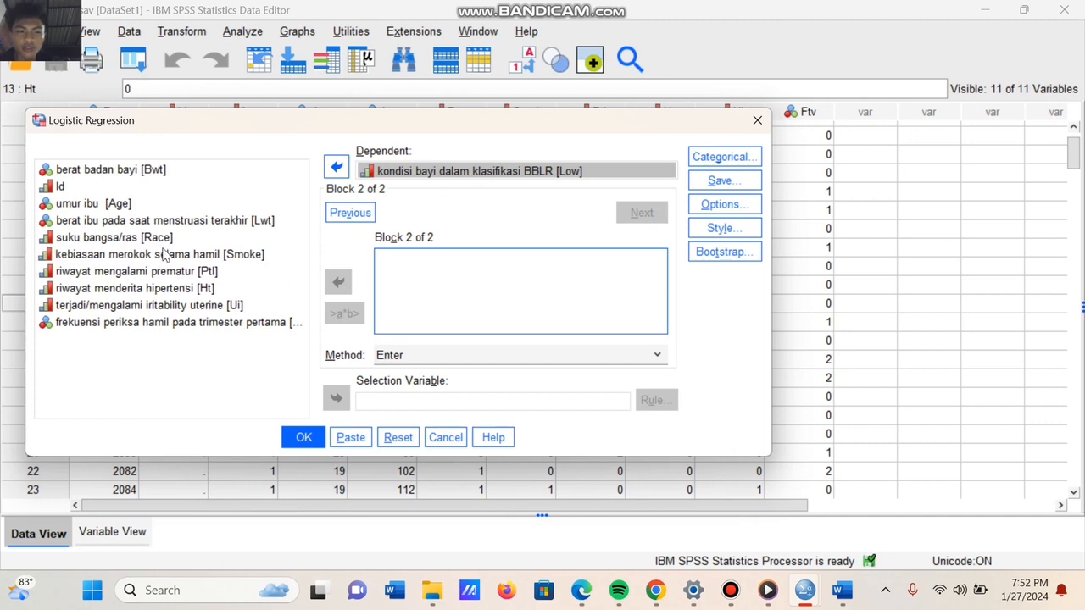
left_click(166, 256)
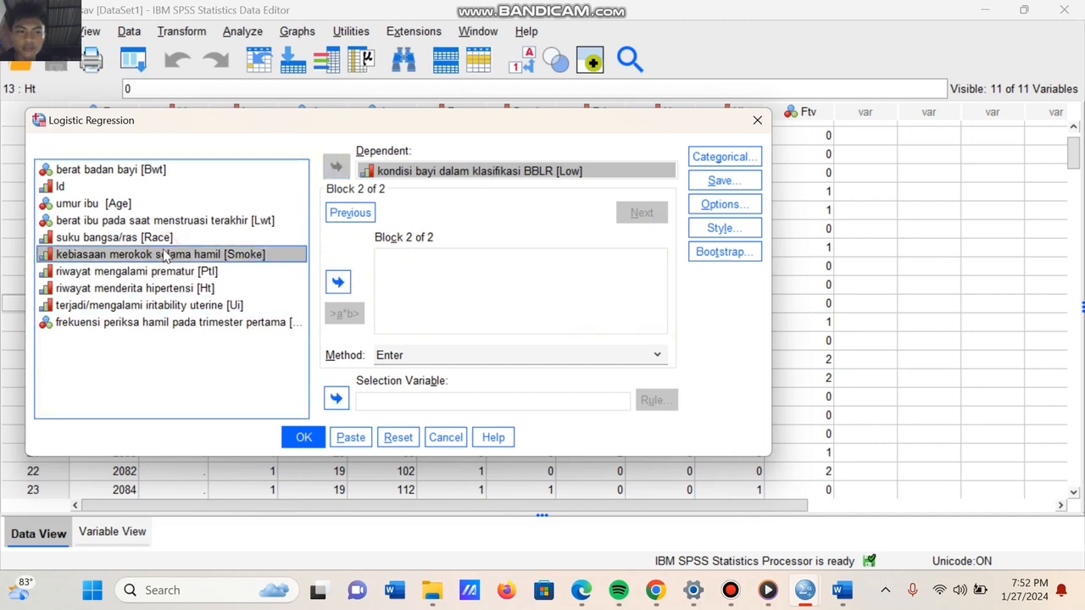
left_click(337, 281)
left_click_drag(217, 290, 335, 289)
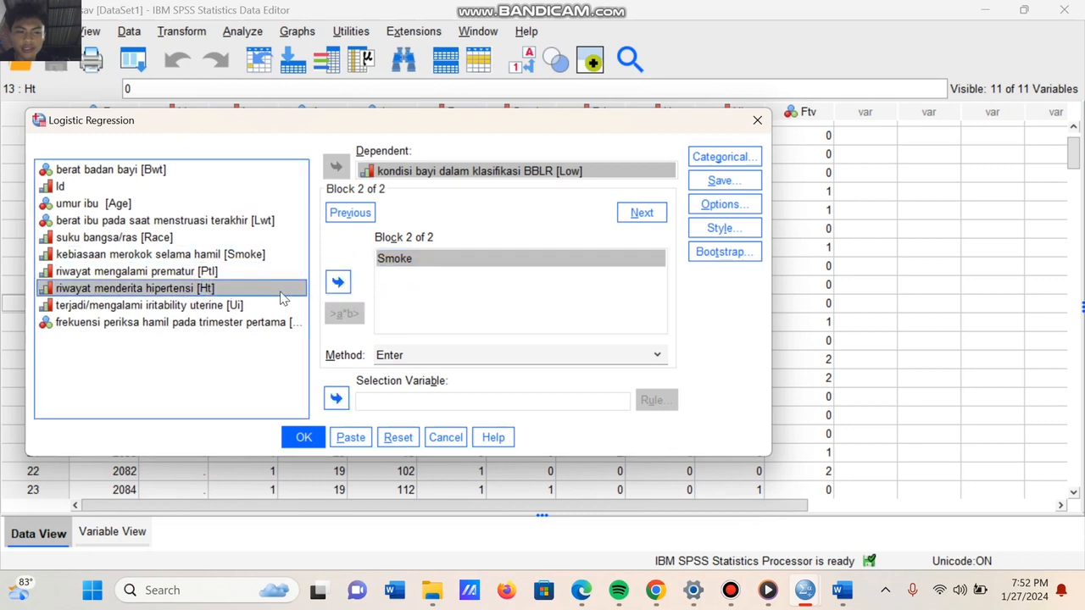
left_click(337, 281)
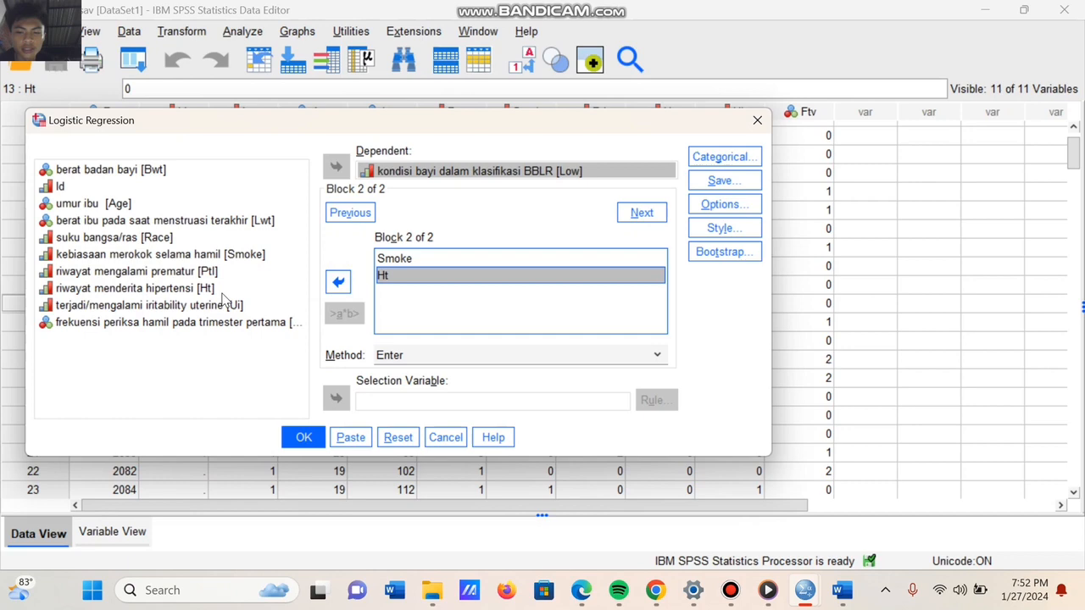
Step: Run the two-block logistic regression and review its output through the Block 1 omnibus tests
left_click(303, 437)
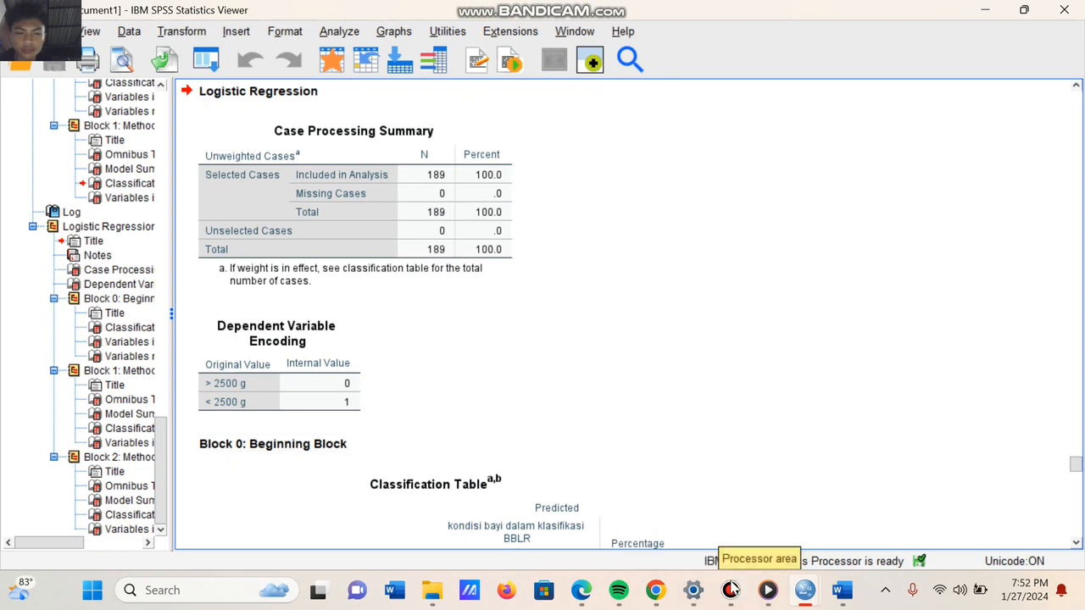
mouse_move(731, 597)
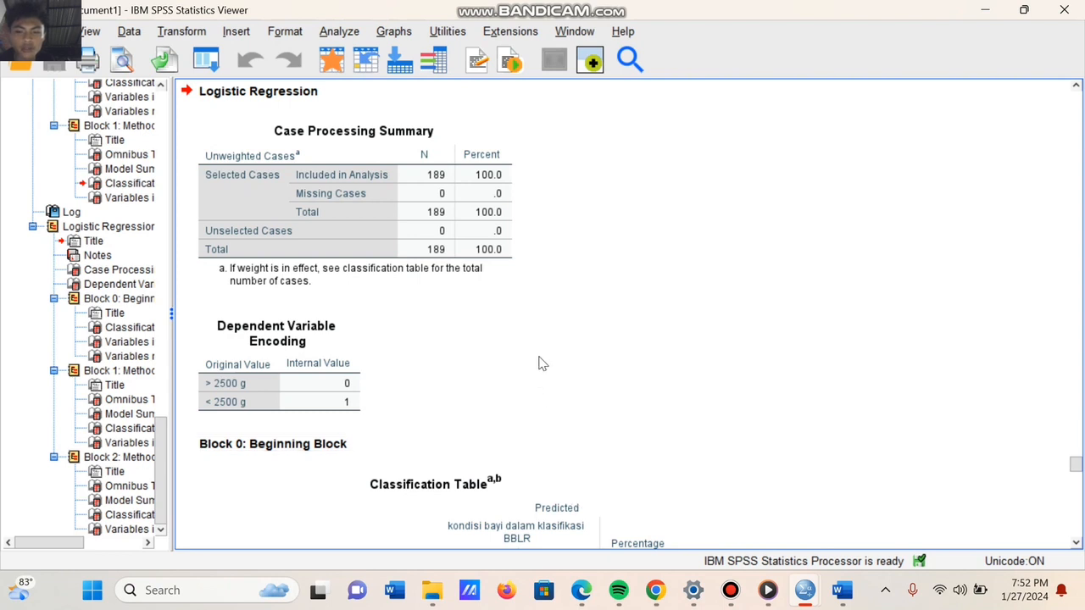
scroll(542, 364, "down", 10)
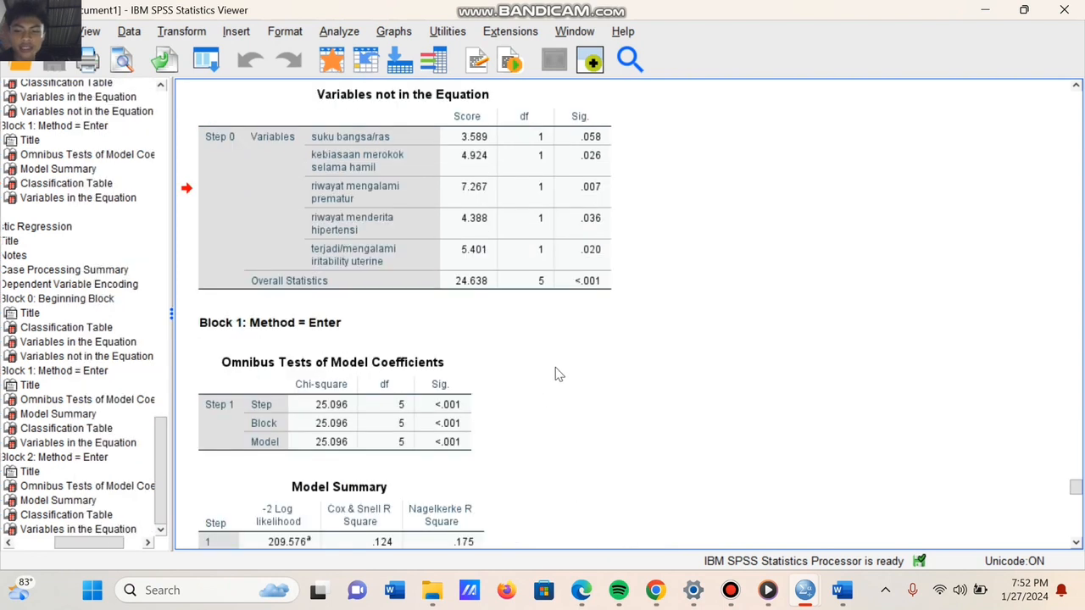